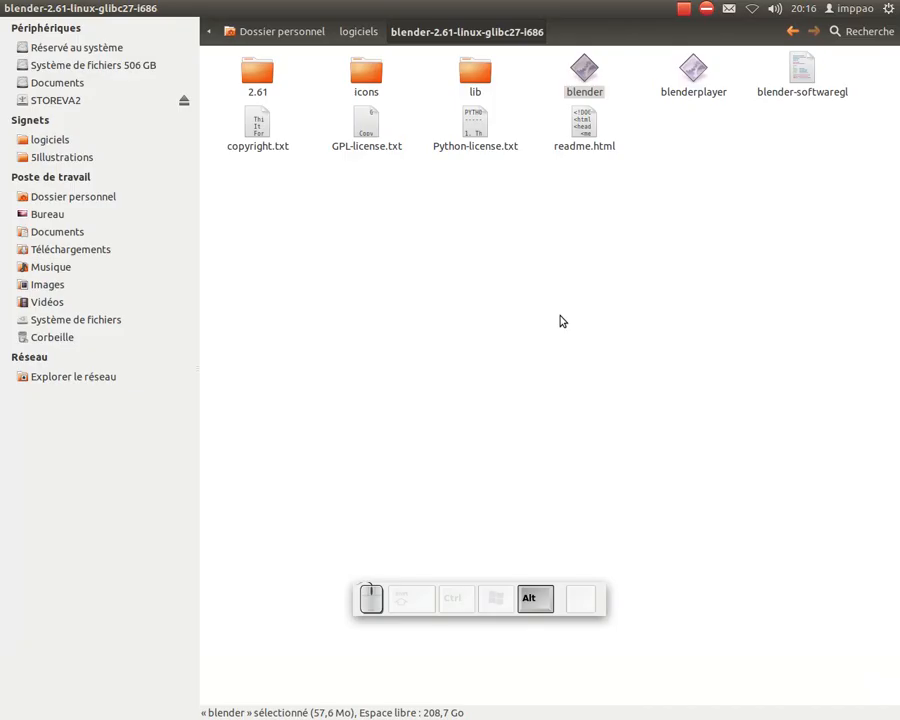
Switch to Blender and open the recent file 12dc_image_enroule.blend.
{"action": "key", "text": "alt+Tab"}
{"action": "key", "text": "alt+Tab"}
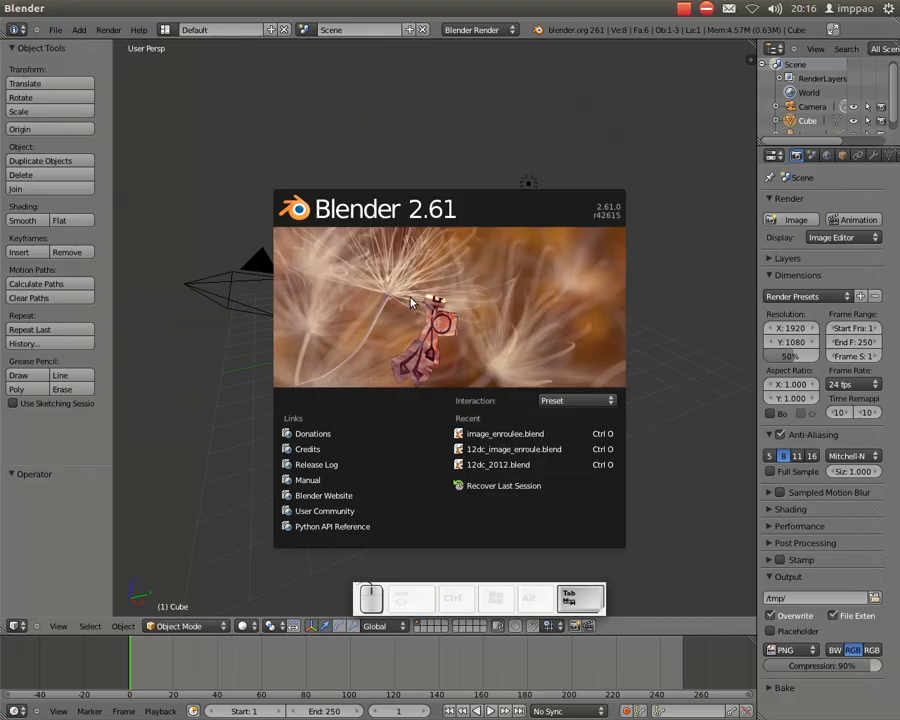
{"action": "left_click", "coordinate": [512, 452]}
Move the spiral Bezier curve up along Z until it sits above the rolled-up image.
{"action": "middle_click_drag", "start_coordinate": [378, 352], "coordinate": [407, 360]}
{"action": "right_click", "coordinate": [300, 362]}
{"action": "middle_click_drag", "start_coordinate": [372, 408], "coordinate": [329, 431]}
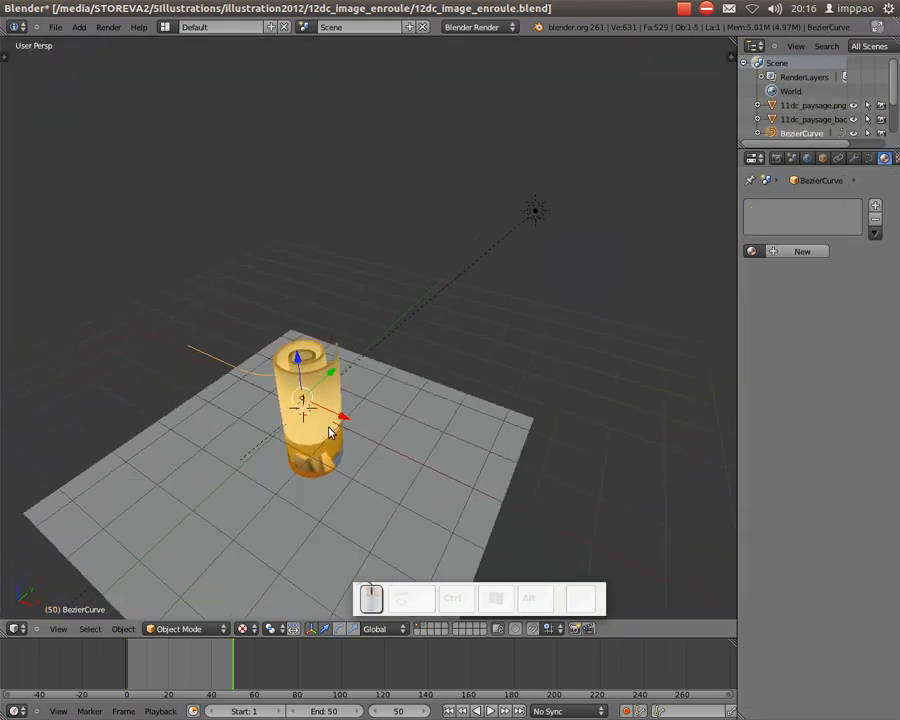
{"action": "left_click_drag", "start_coordinate": [300, 372], "coordinate": [295, 297]}
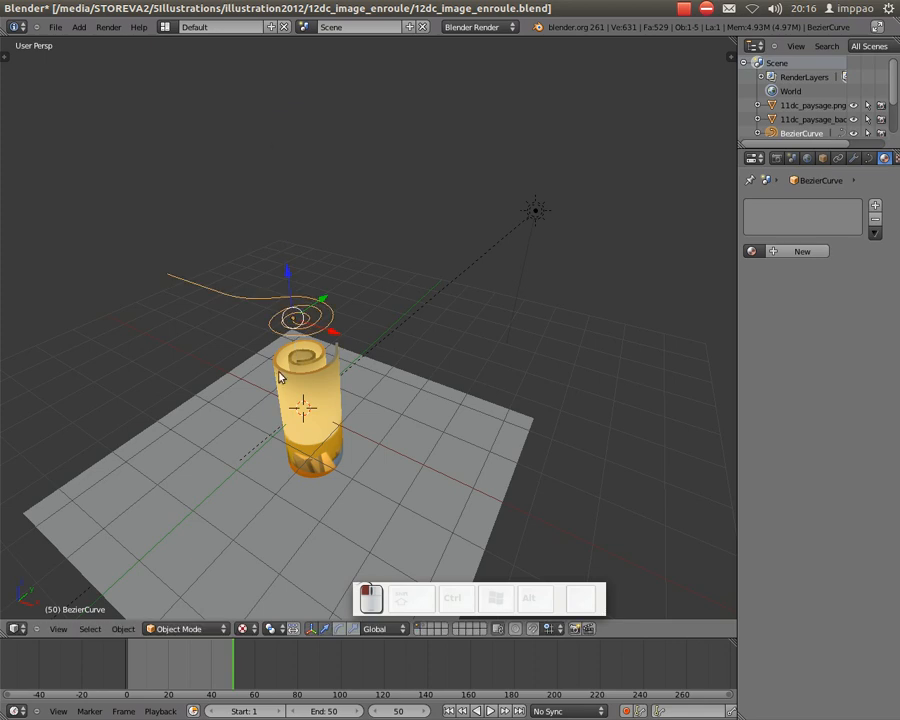
Examine the scene's components: the rolled image plane, the lamp, the ground plane and the camera.
{"action": "right_click", "coordinate": [287, 392]}
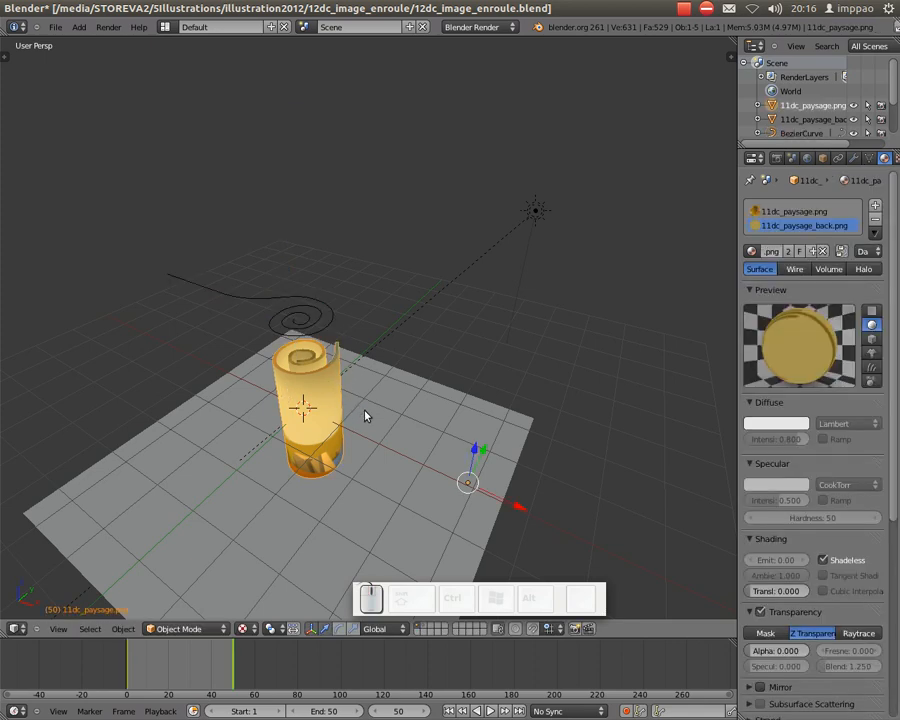
{"action": "scroll", "coordinate": [313, 400], "scroll_direction": "up", "scroll_amount": 3}
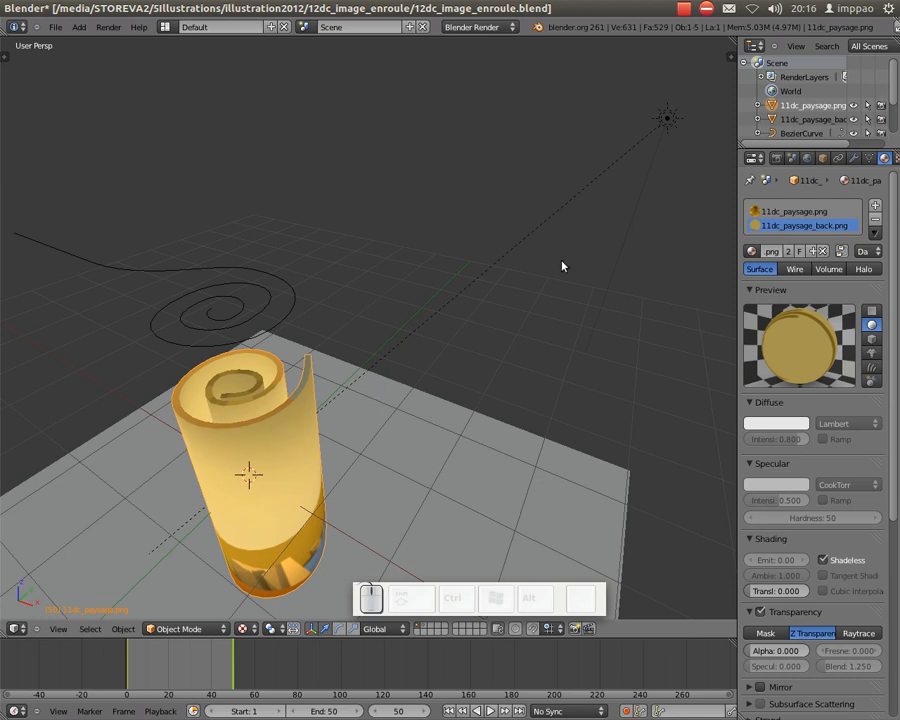
{"action": "right_click", "coordinate": [669, 122]}
{"action": "scroll", "coordinate": [527, 432], "scroll_direction": "down", "scroll_amount": 2}
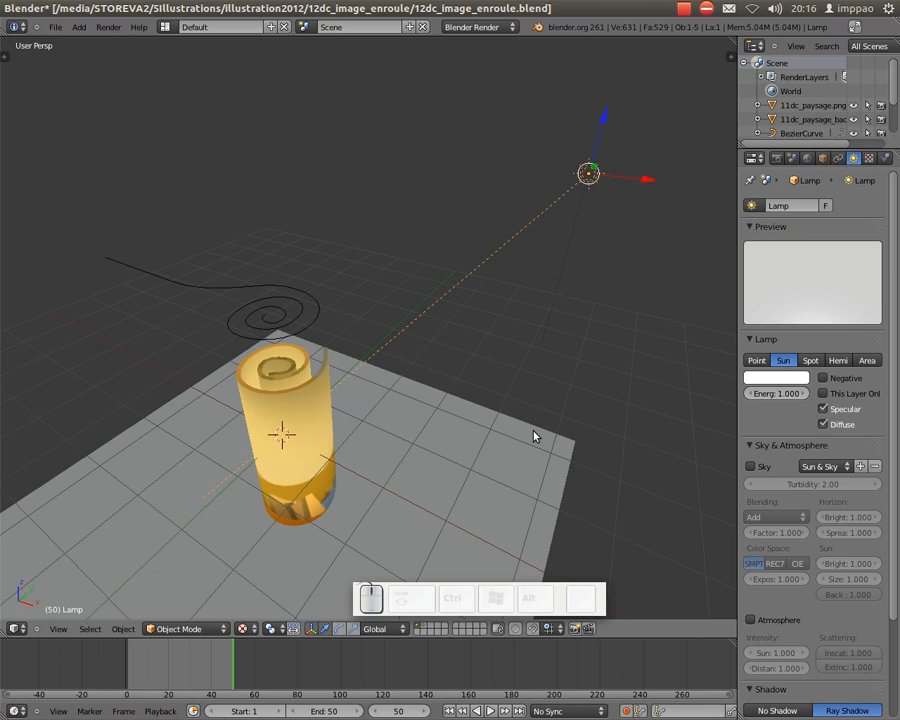
{"action": "right_click", "coordinate": [502, 471]}
{"action": "scroll", "coordinate": [502, 474], "scroll_direction": "down", "scroll_amount": 2}
{"action": "scroll", "coordinate": [304, 494], "scroll_direction": "down", "scroll_amount": 2}
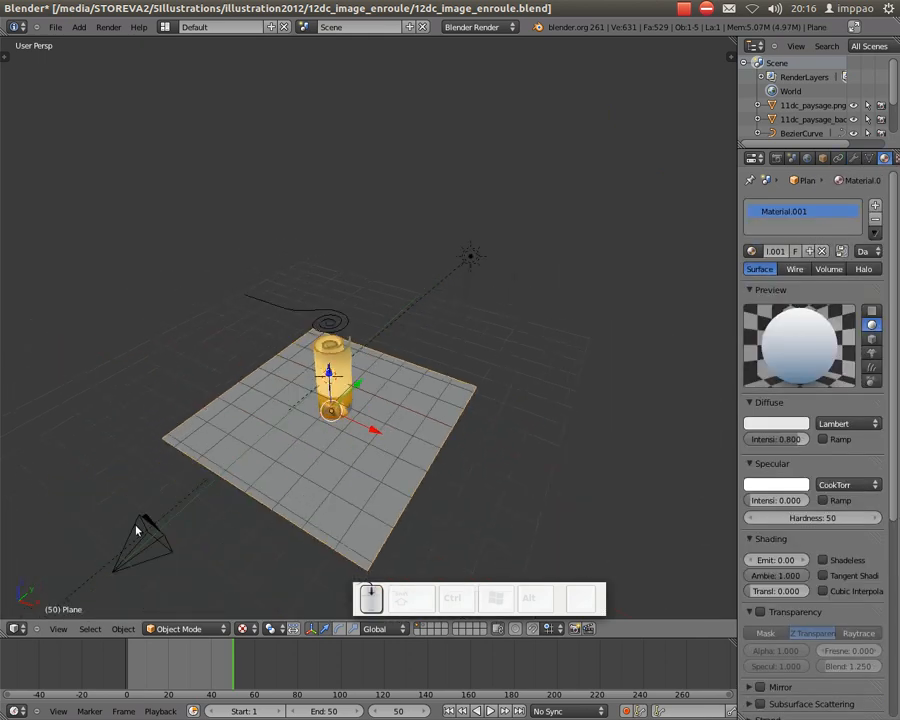
{"action": "right_click", "coordinate": [143, 532]}
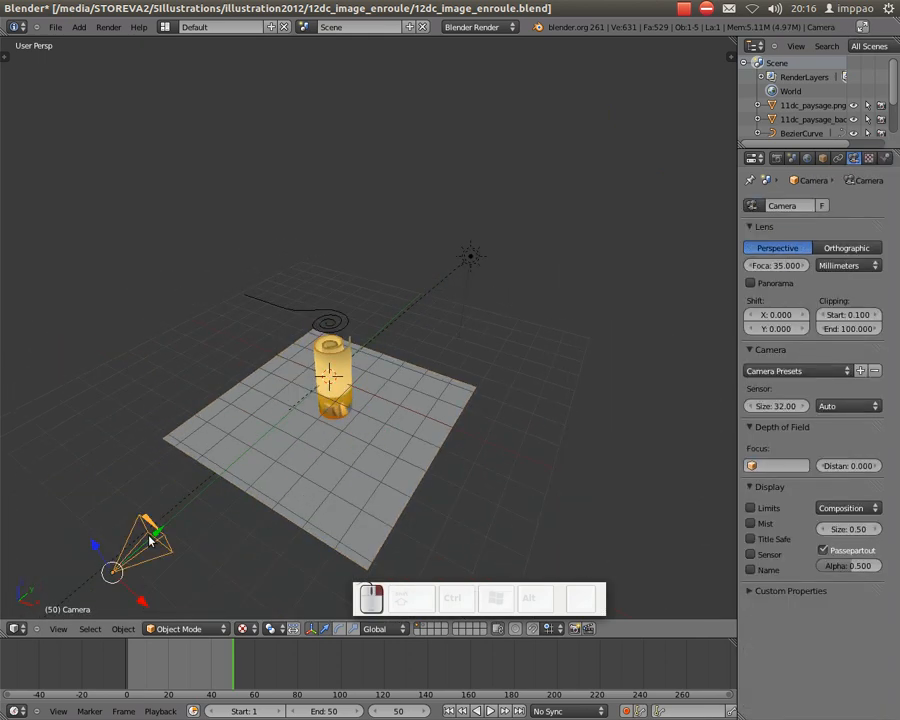
Start a new scene and delete the default cube.
{"action": "left_click", "coordinate": [50, 27]}
{"action": "left_click", "coordinate": [50, 41]}
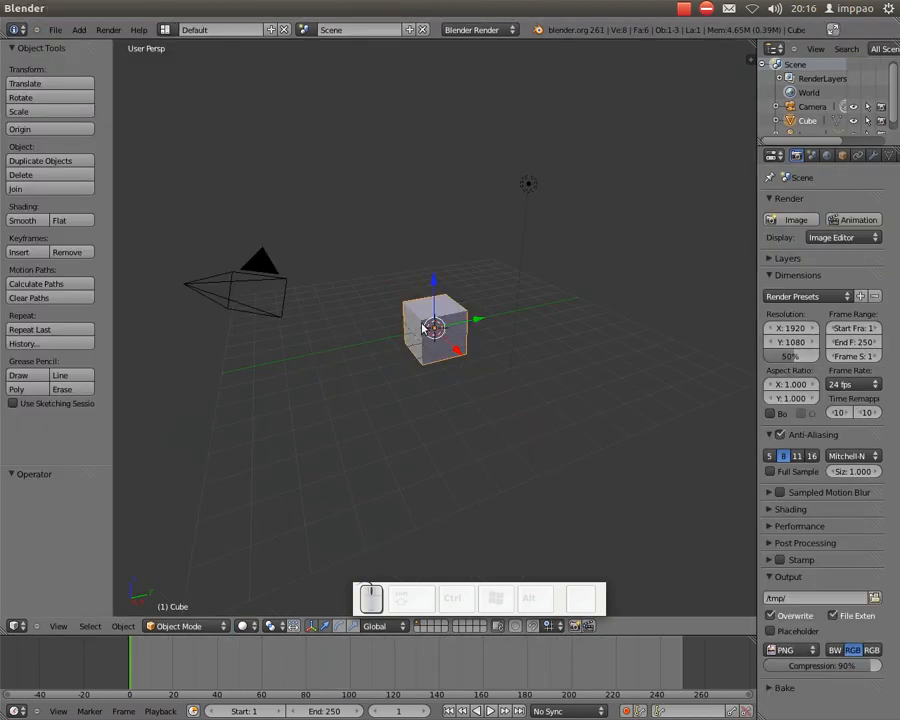
{"action": "key", "text": "Delete"}
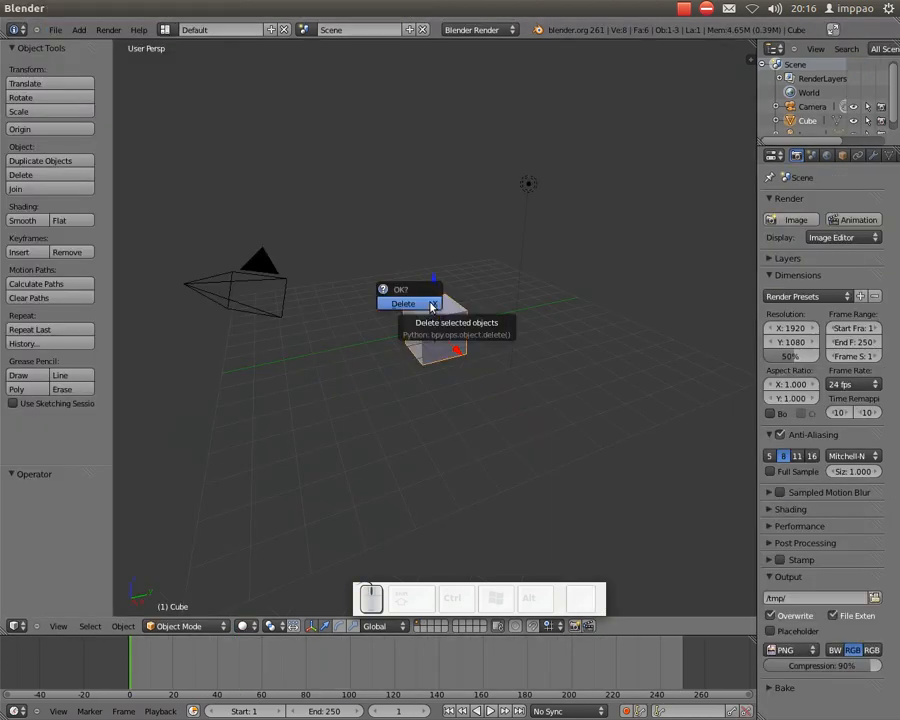
{"action": "left_click", "coordinate": [428, 303]}
Find the Import Images as Planes add-on by searching for "image" in the user preferences and enable it.
{"action": "left_click", "coordinate": [55, 29]}
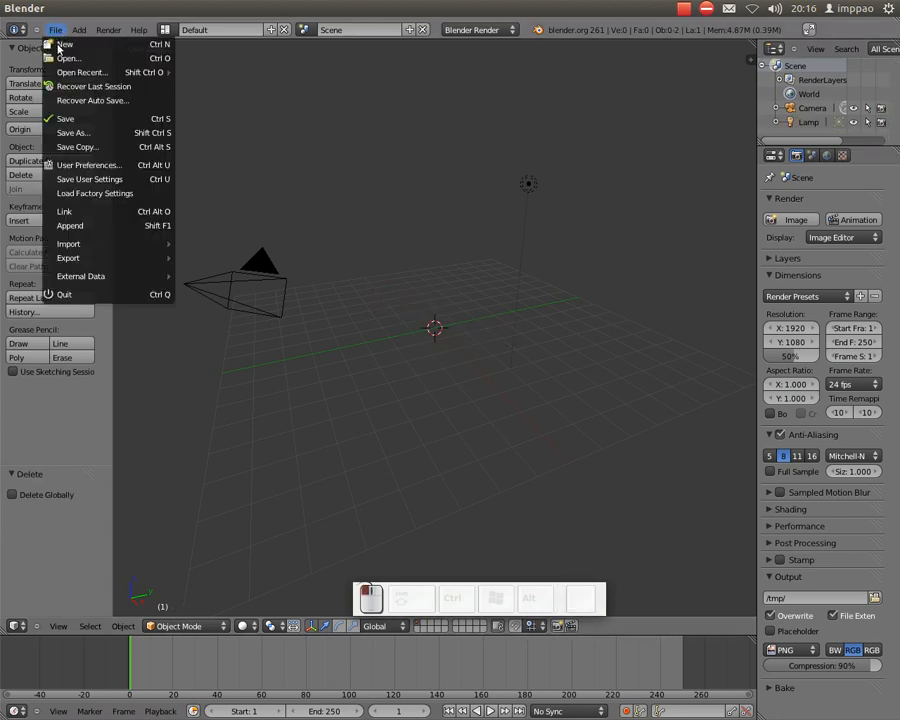
{"action": "left_click", "coordinate": [87, 165]}
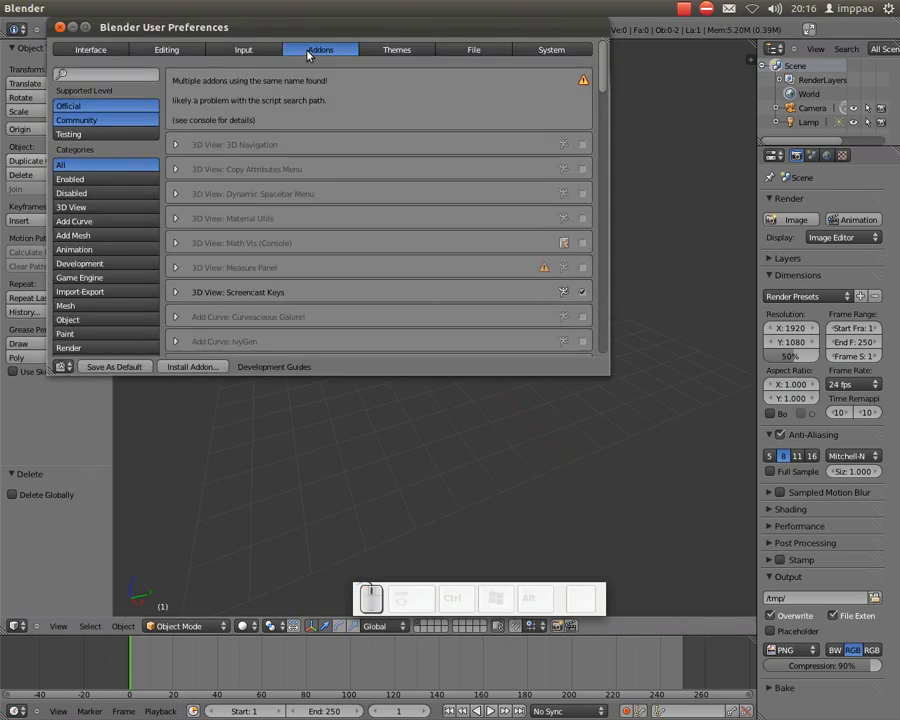
{"action": "left_click", "coordinate": [105, 75]}
{"action": "type", "text": "image"}
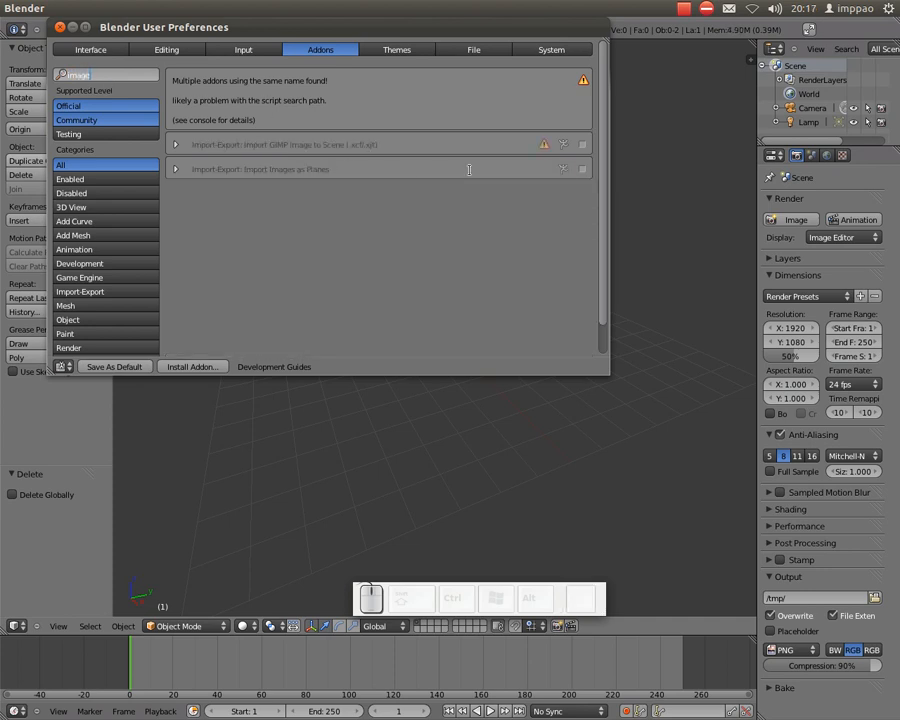
{"action": "left_click", "coordinate": [584, 171]}
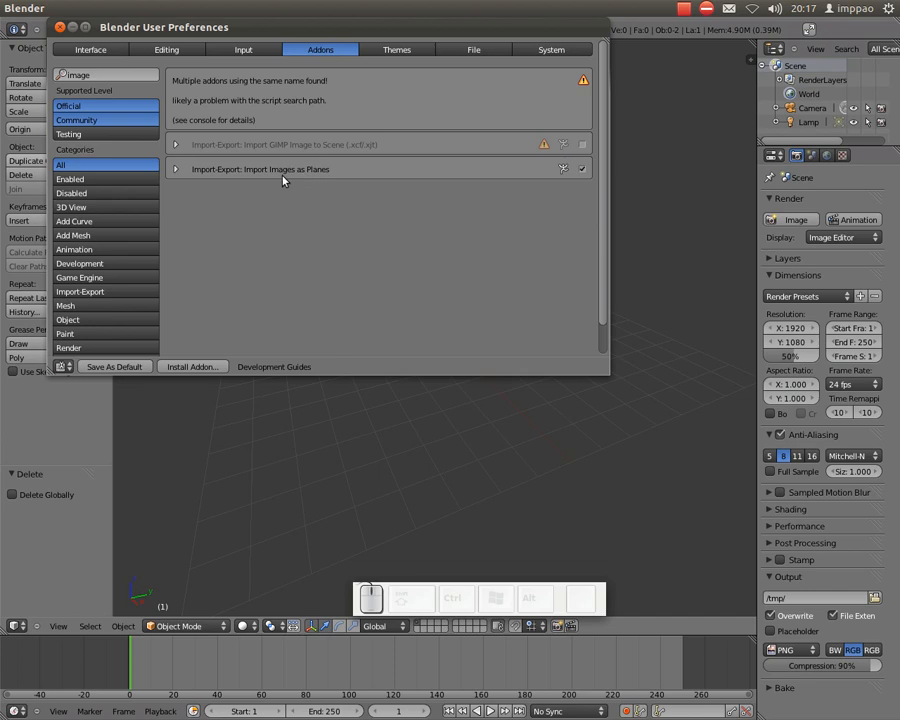
{"action": "left_click", "coordinate": [59, 27]}
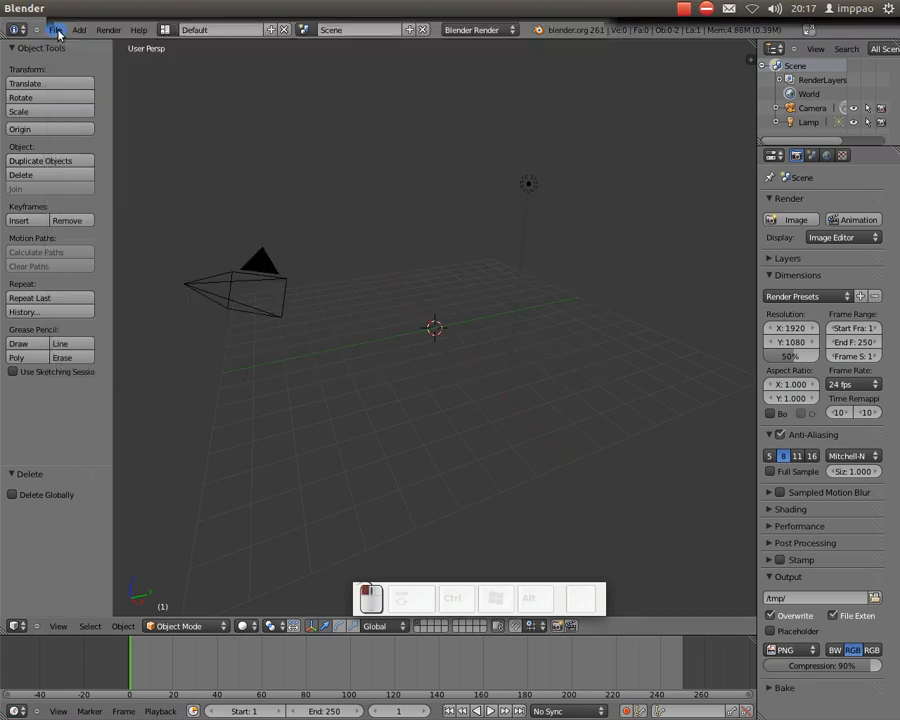
Import 11dc_paysage.png from the 12dc_image_enroule folder as a plane, using the image dimensions.
{"action": "left_click", "coordinate": [55, 29]}
{"action": "mouse_move", "coordinate": [62, 246]}
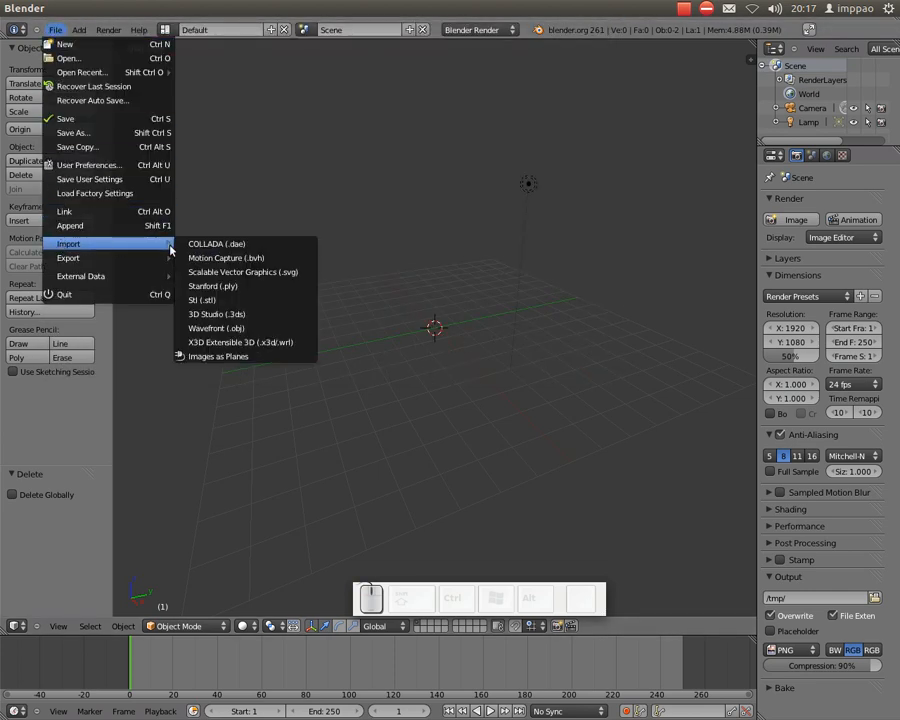
{"action": "left_click", "coordinate": [243, 355]}
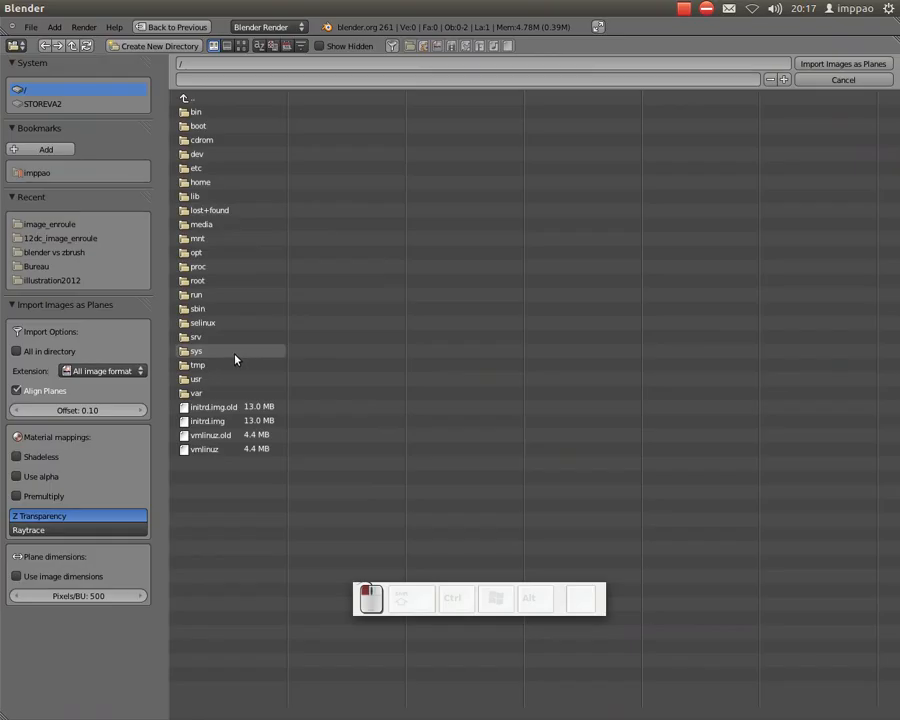
{"action": "left_click", "coordinate": [60, 238]}
{"action": "left_click", "coordinate": [241, 46]}
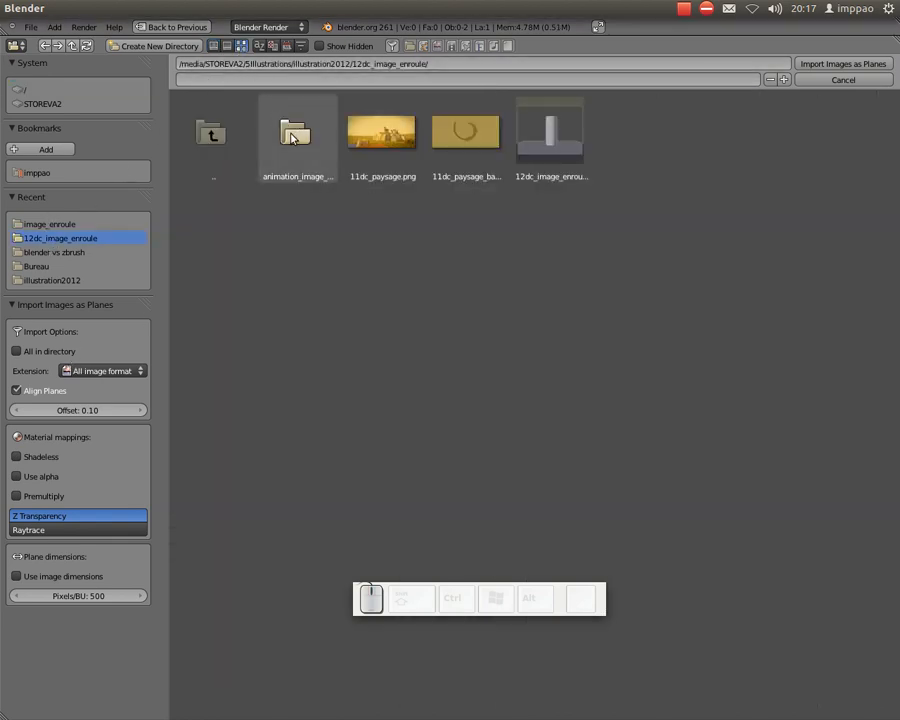
{"action": "left_click", "coordinate": [375, 145]}
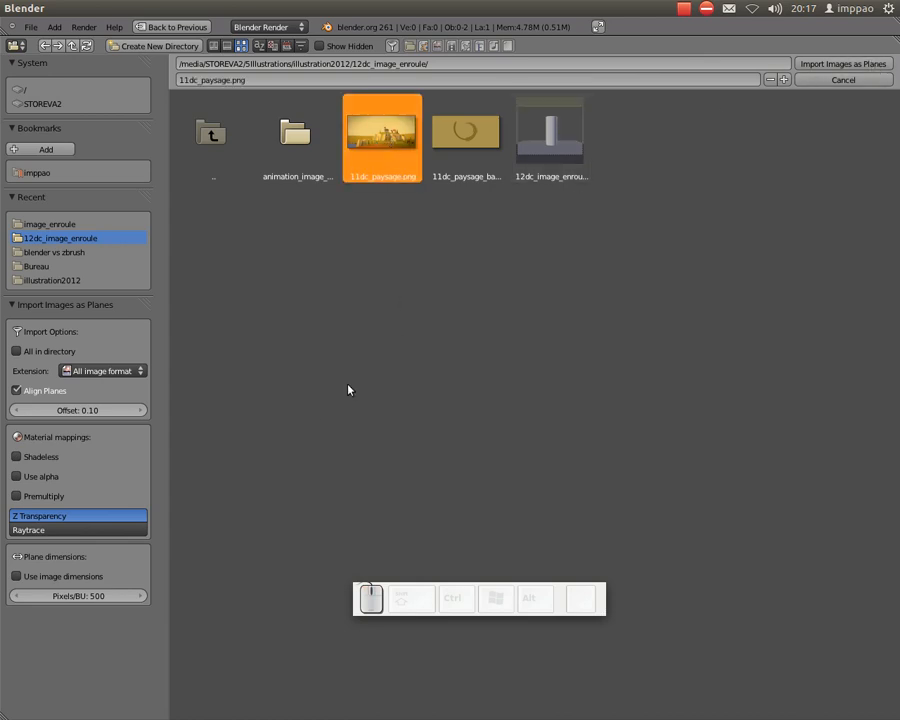
{"action": "left_click", "coordinate": [50, 578]}
{"action": "left_click", "coordinate": [830, 64]}
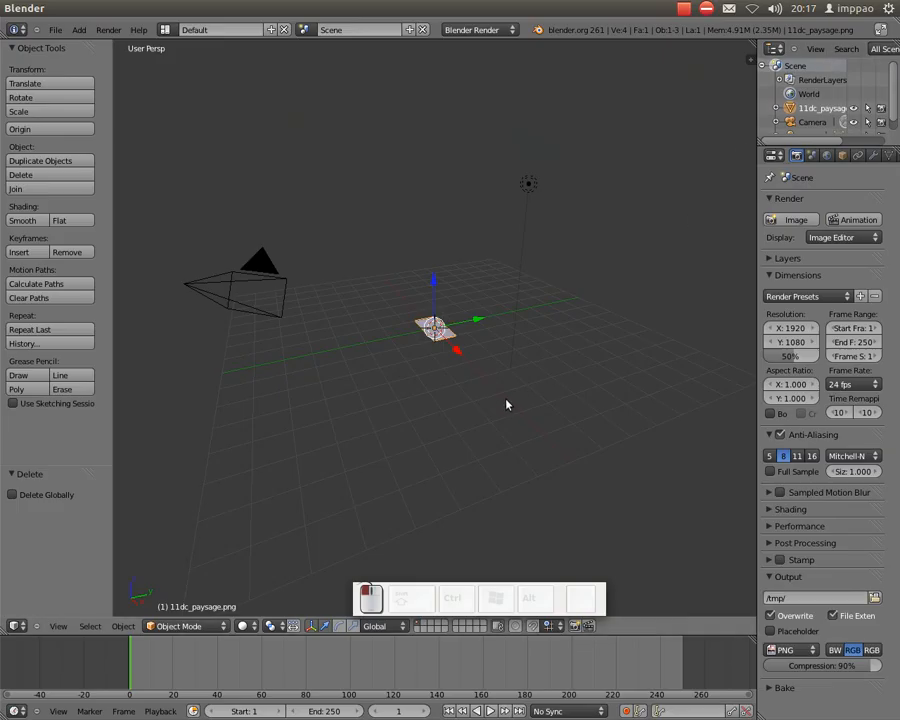
Rotate the imported image plane 90° about the X axis.
{"action": "key", "text": "r"}
{"action": "key", "text": "x"}
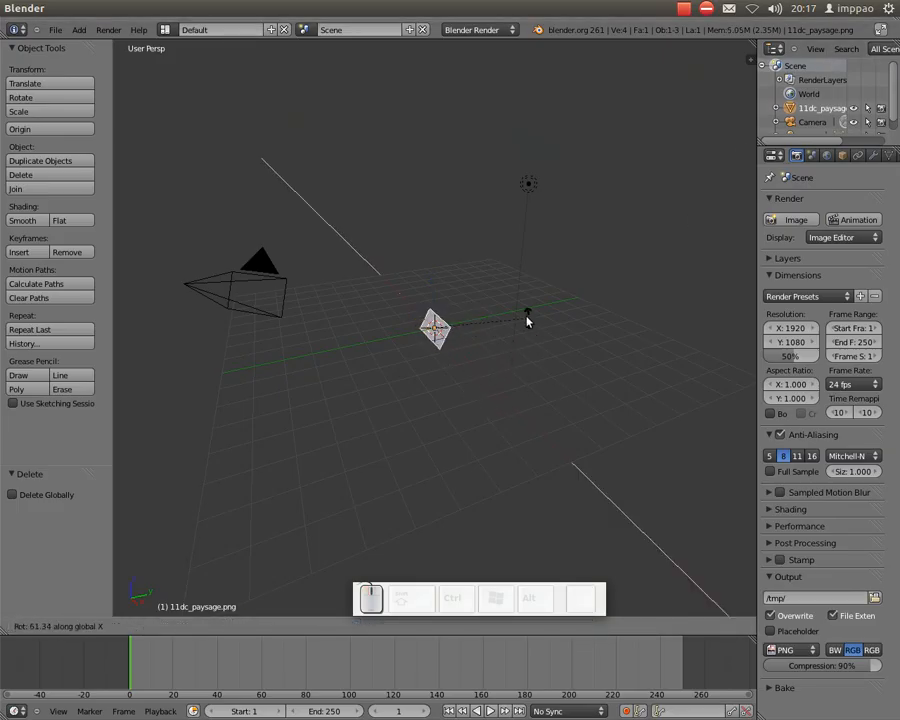
{"action": "type", "text": "90"}
{"action": "key", "text": "Return"}
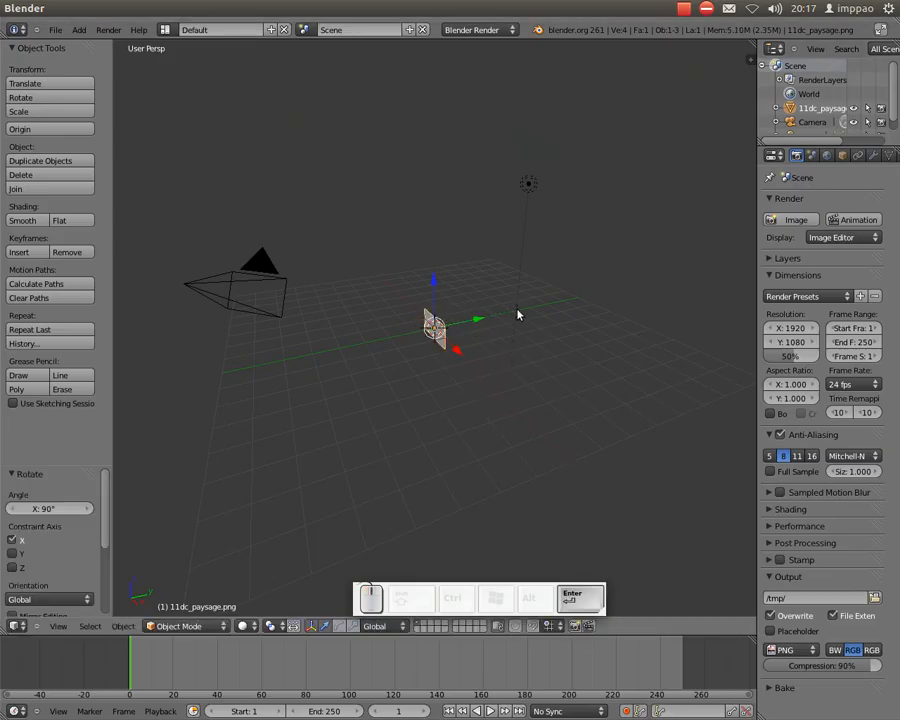
Set the viewport shading to Texture.
{"action": "left_click", "coordinate": [257, 627]}
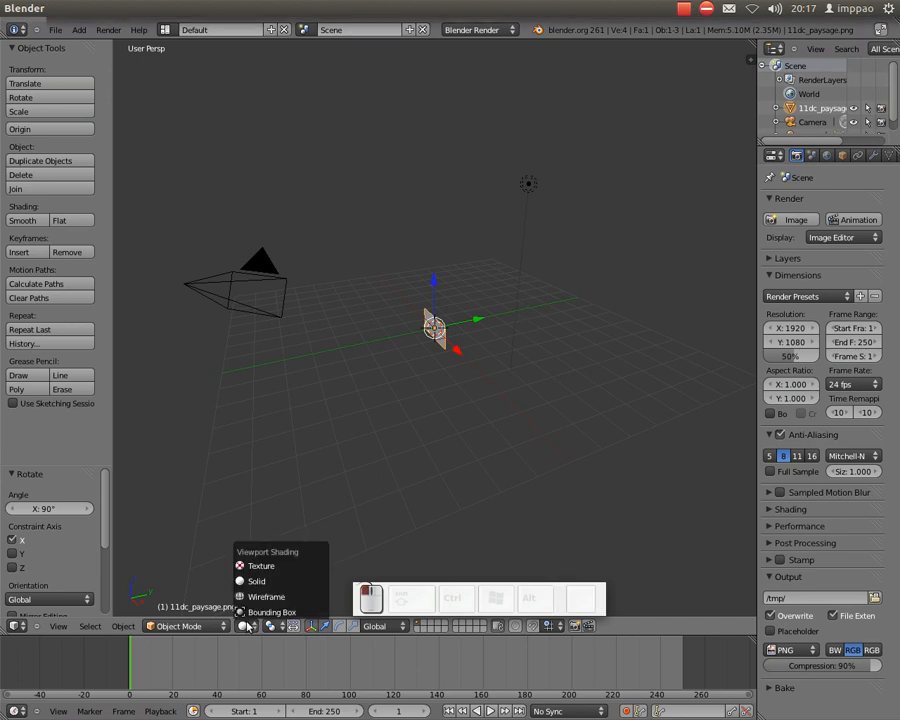
{"action": "left_click", "coordinate": [260, 566]}
{"action": "scroll", "coordinate": [418, 434], "scroll_direction": "up", "scroll_amount": 3}
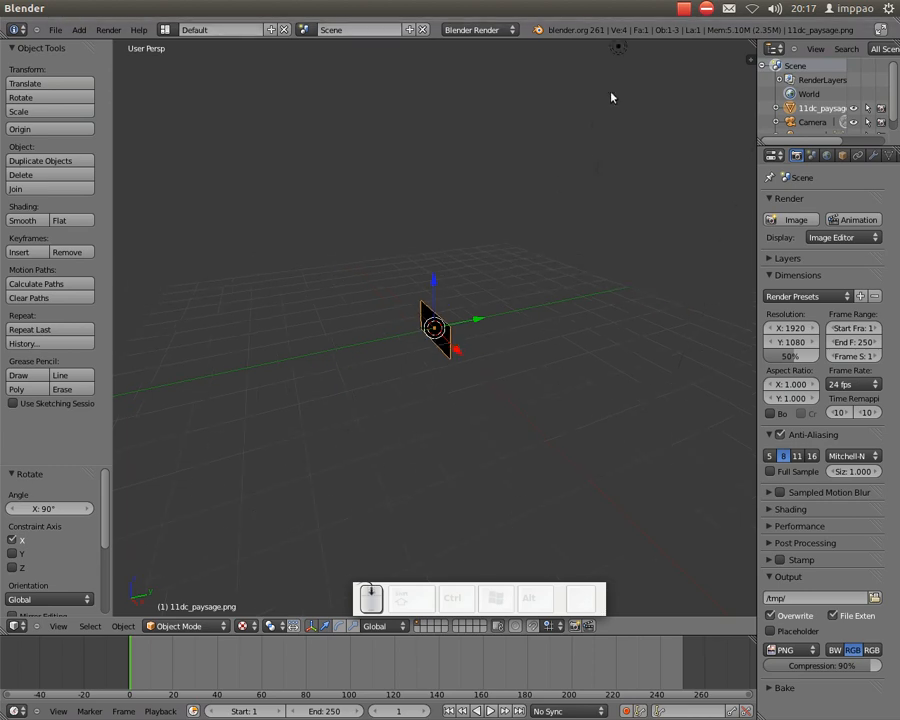
Move the lamp in front of the image plane, by about -0.2 in X, -3.98 in Y and -2.85 in Z.
{"action": "right_click", "coordinate": [619, 48]}
{"action": "key", "text": "g"}
{"action": "left_click", "coordinate": [393, 358]}
{"action": "middle_click_drag", "start_coordinate": [393, 358], "coordinate": [552, 376]}
{"action": "scroll", "coordinate": [472, 336], "scroll_direction": "up", "scroll_amount": 6}
{"action": "mouse_move", "coordinate": [498, 369]}
{"action": "middle_mouse_down"}
{"action": "mouse_move", "coordinate": [542, 376]}
{"action": "mouse_move", "coordinate": [507, 352]}
{"action": "mouse_move", "coordinate": [502, 389]}
{"action": "middle_mouse_up"}
Clear the camera's rotation and location so it sits unrotated at the scene origin.
{"action": "scroll", "coordinate": [502, 389], "scroll_direction": "down", "scroll_amount": 3}
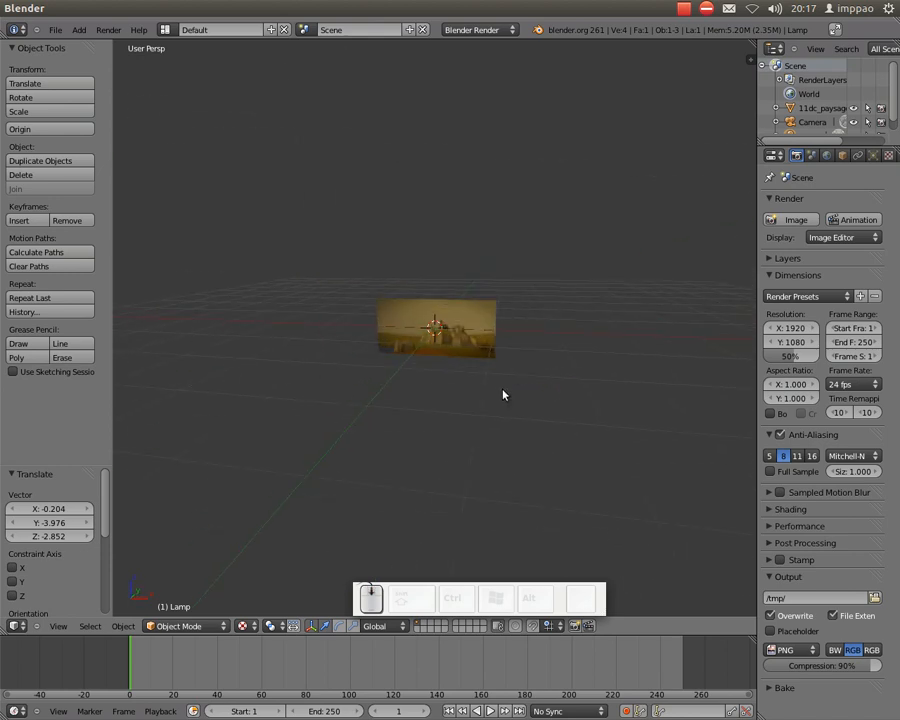
{"action": "scroll", "coordinate": [503, 400], "scroll_direction": "down", "scroll_amount": 5}
{"action": "right_click", "coordinate": [627, 228]}
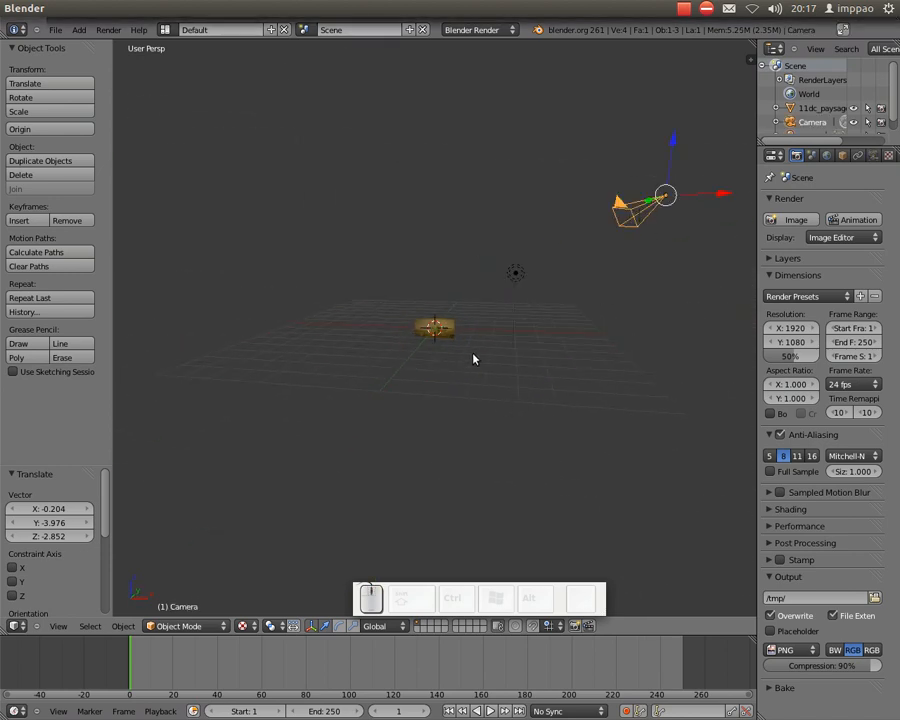
{"action": "key", "text": "alt"}
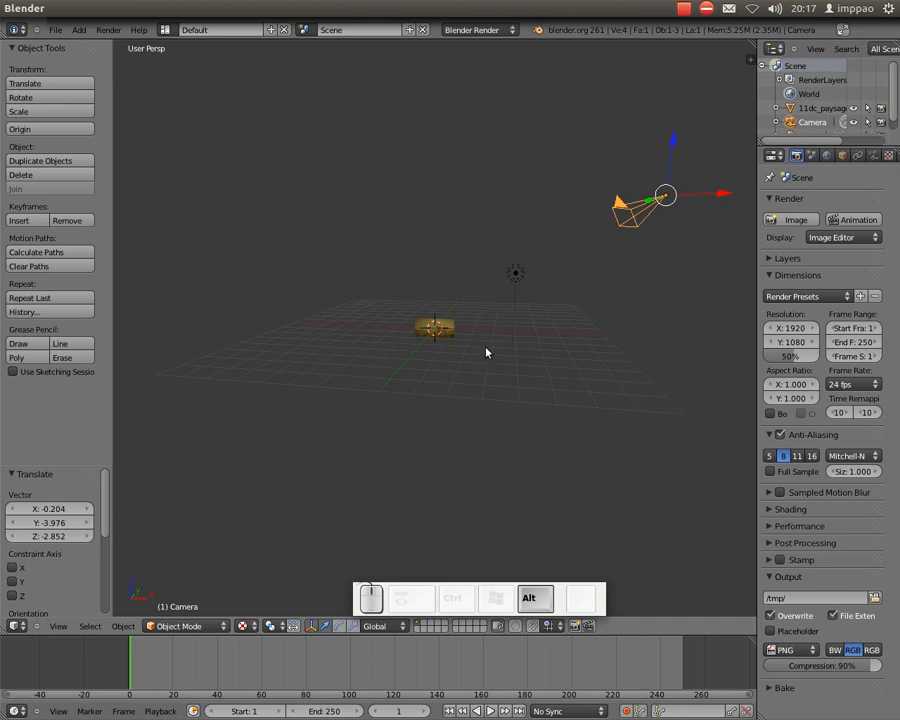
{"action": "key", "text": "alt+r"}
{"action": "key", "text": "alt+g"}
{"action": "middle_click_drag", "start_coordinate": [458, 366], "coordinate": [348, 386]}
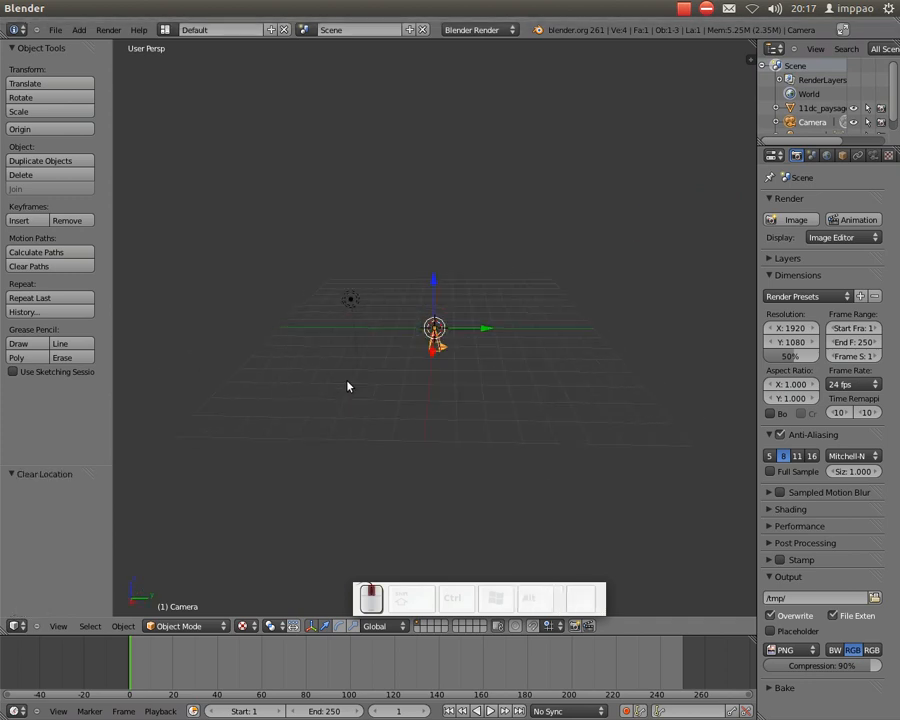
Rotate the camera 90° about the X axis.
{"action": "middle_click_drag", "start_coordinate": [456, 362], "coordinate": [474, 343]}
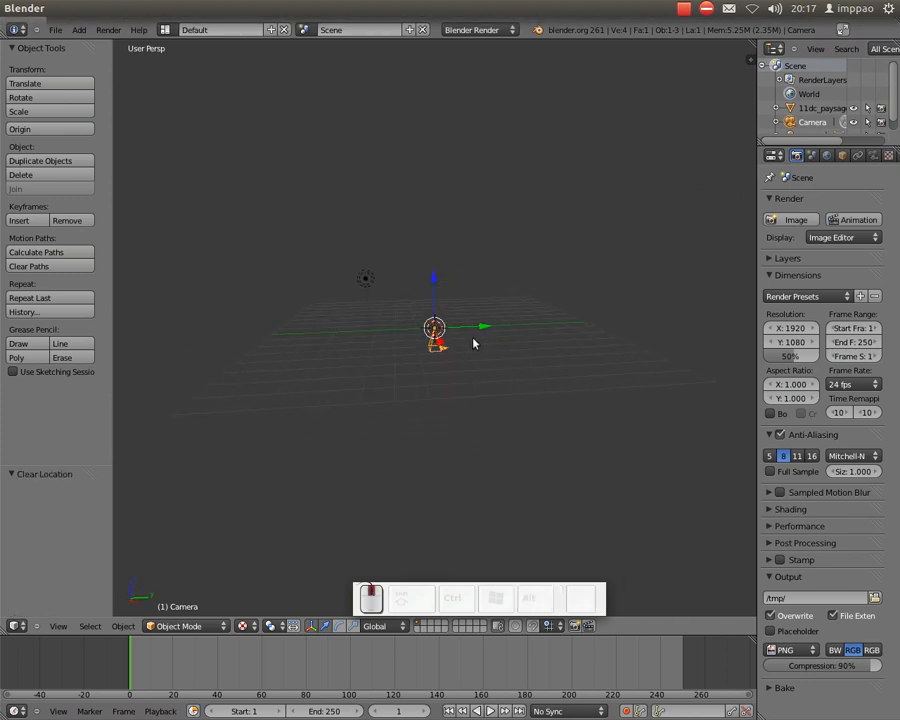
{"action": "type", "text": "rx"}
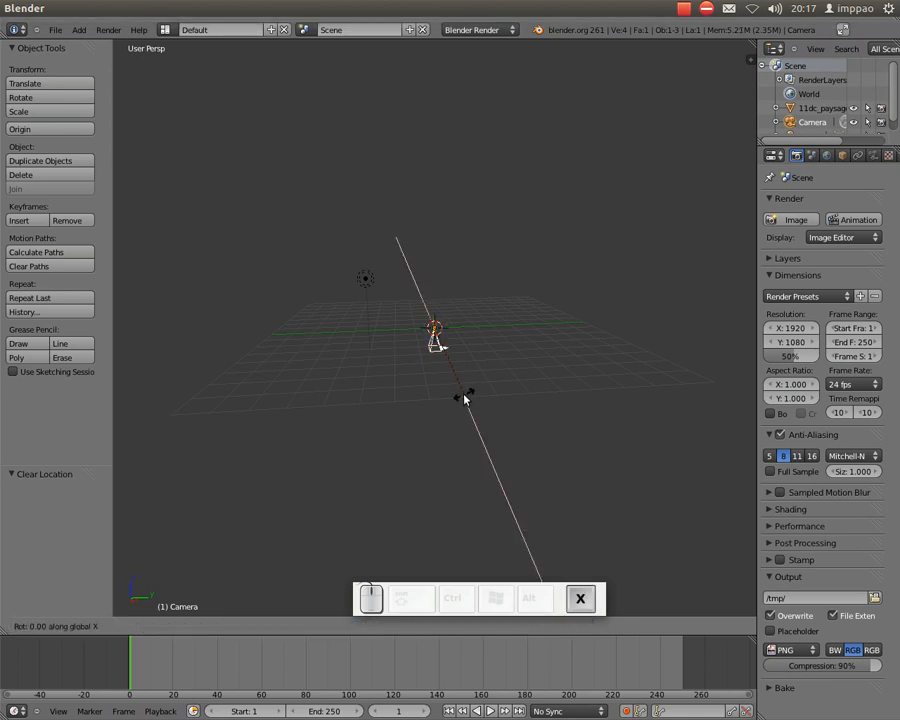
{"action": "type", "text": "90"}
{"action": "key", "text": "Return"}
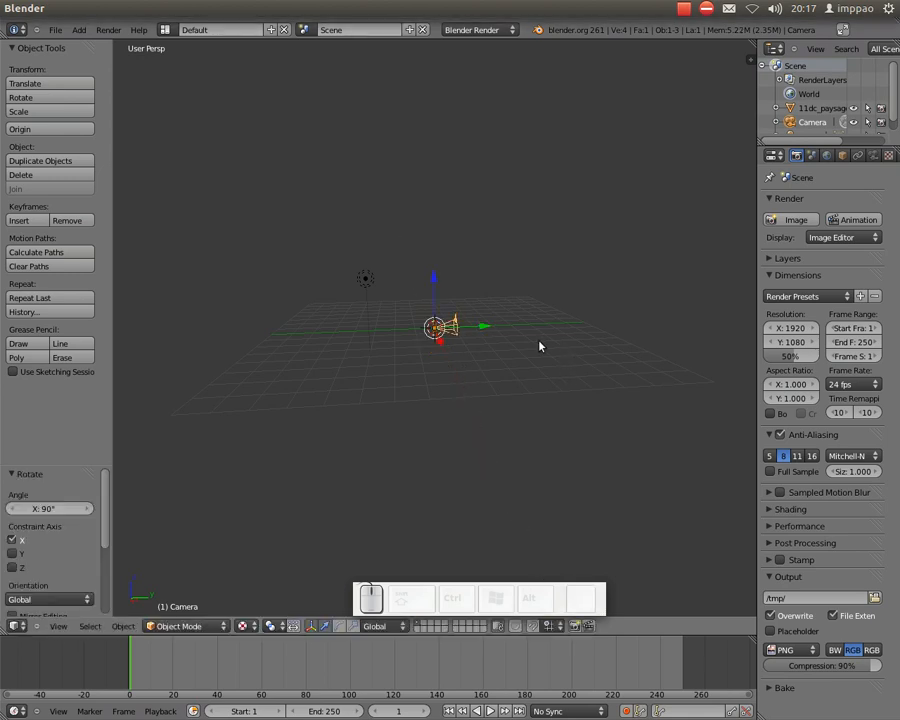
Move the camera back along the Y axis so it stands in front of the image plane.
{"action": "key", "text": "g"}
{"action": "key", "text": "y"}
{"action": "left_click", "coordinate": [334, 383]}
{"action": "middle_click_drag", "start_coordinate": [334, 378], "coordinate": [436, 428]}
{"action": "left_click_drag", "start_coordinate": [362, 404], "coordinate": [392, 392]}
Look through the camera and move it about 2.52 units along its local Z axis, closer to the image.
{"action": "key", "text": "KP_0"}
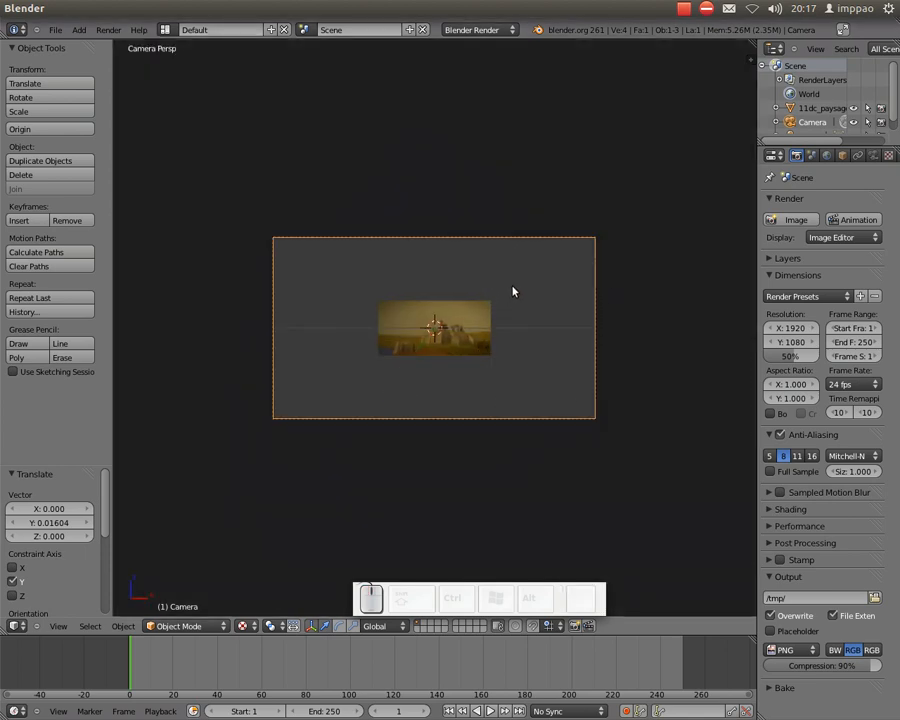
{"action": "scroll", "coordinate": [474, 329], "scroll_direction": "up", "scroll_amount": 3}
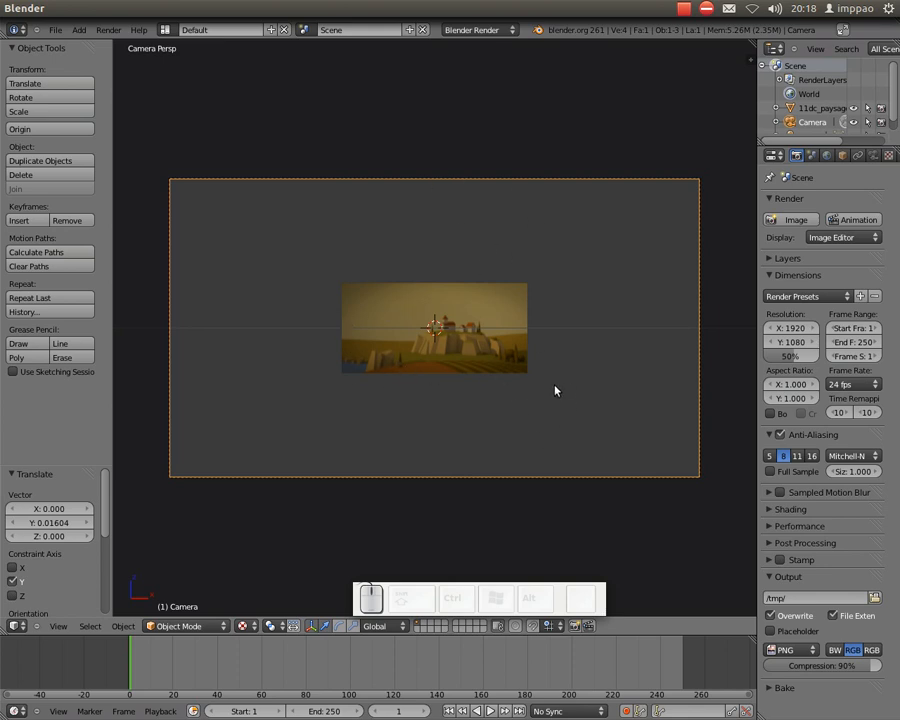
{"action": "key", "text": "g"}
{"action": "key", "text": "z"}
{"action": "key", "text": "z"}
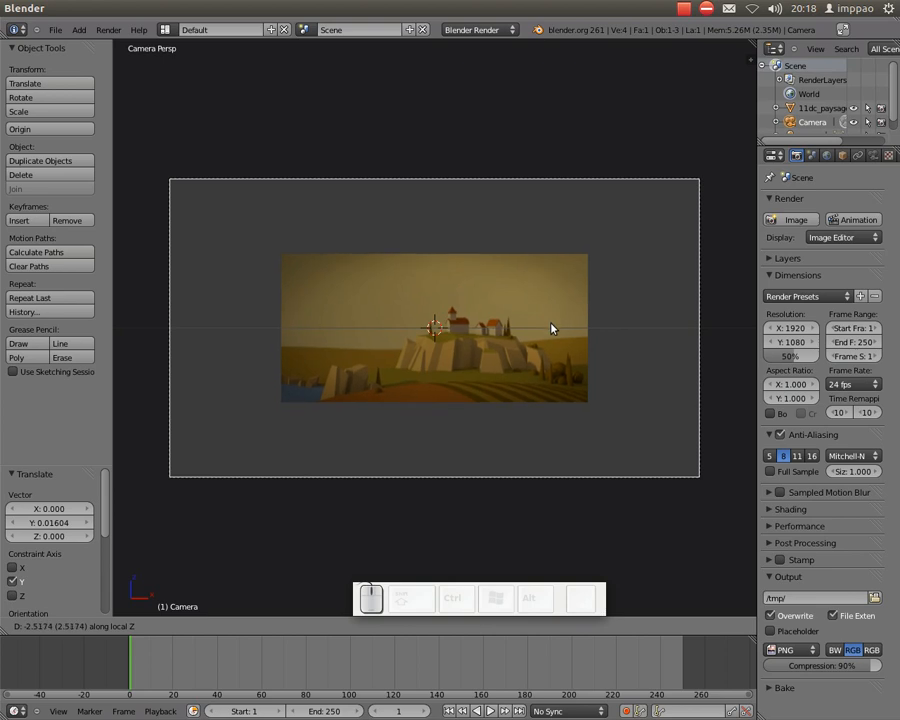
{"action": "left_click", "coordinate": [528, 312]}
Select the landscape image plane and switch it to Edit Mode.
{"action": "right_click", "coordinate": [400, 328]}
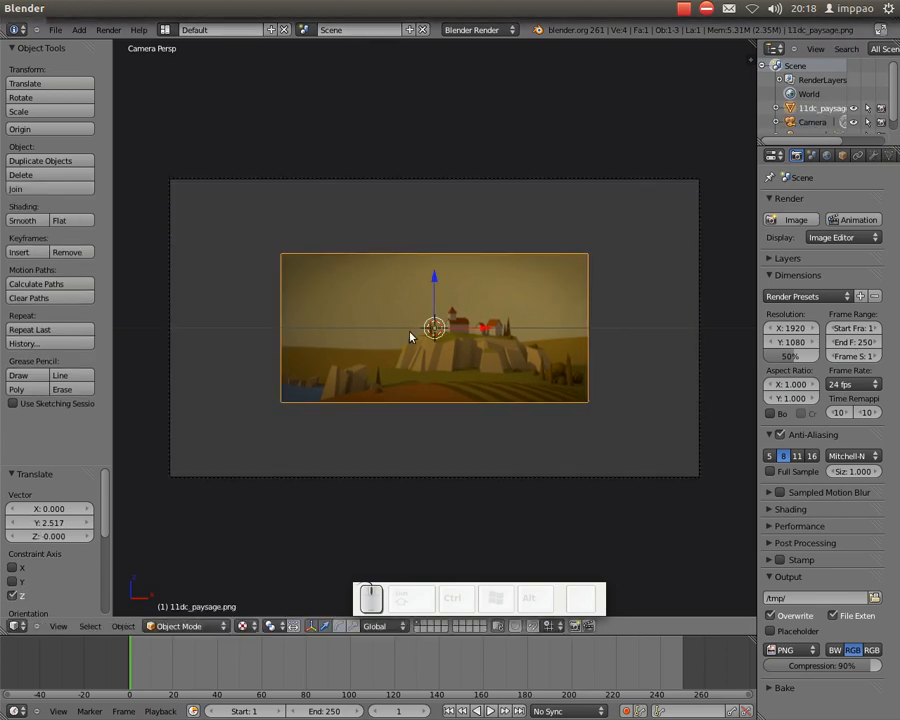
{"action": "key", "text": "Tab"}
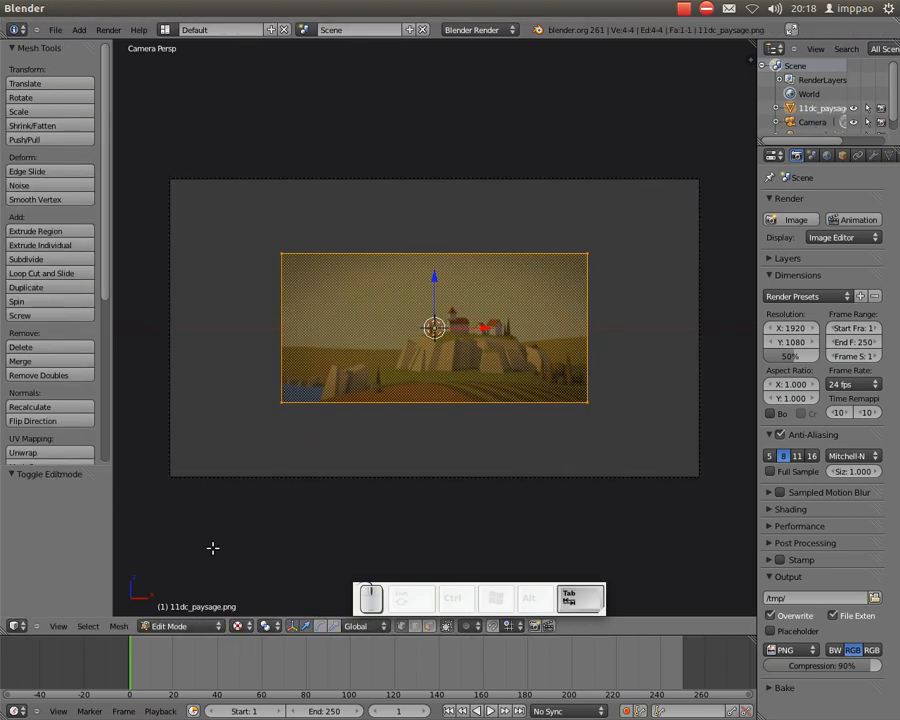
{"action": "key", "text": "Tab"}
{"action": "key", "text": "Tab"}
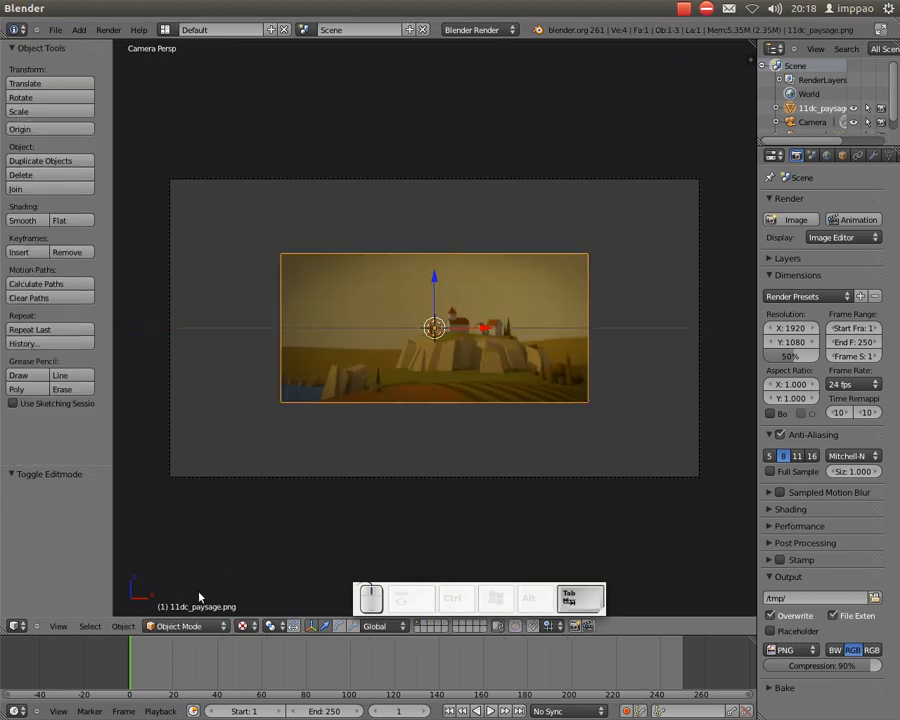
{"action": "key", "text": "Tab"}
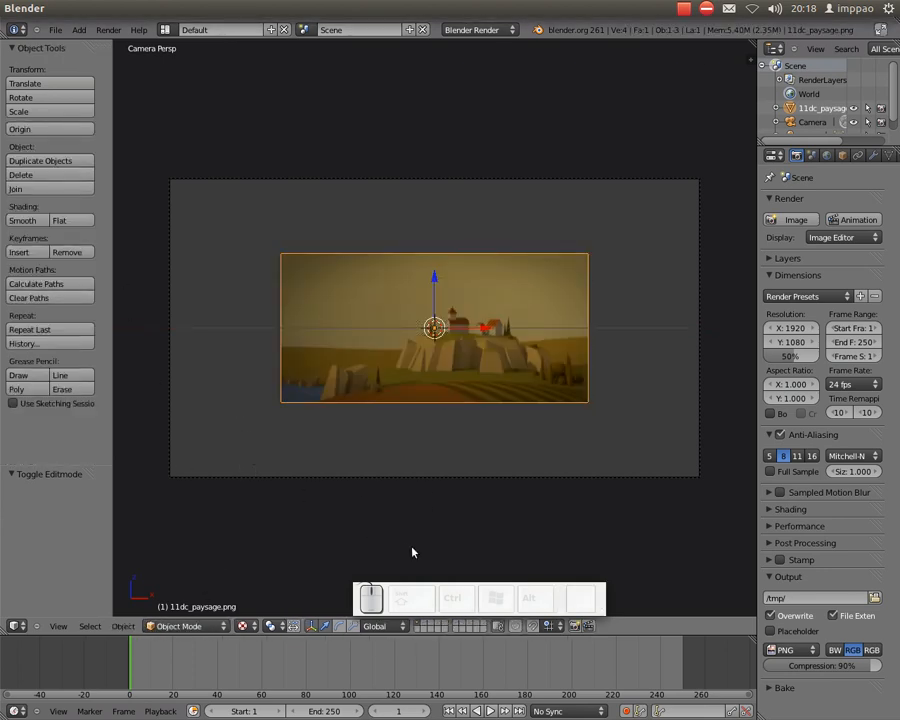
{"action": "left_click", "coordinate": [184, 626]}
{"action": "left_click", "coordinate": [175, 596]}
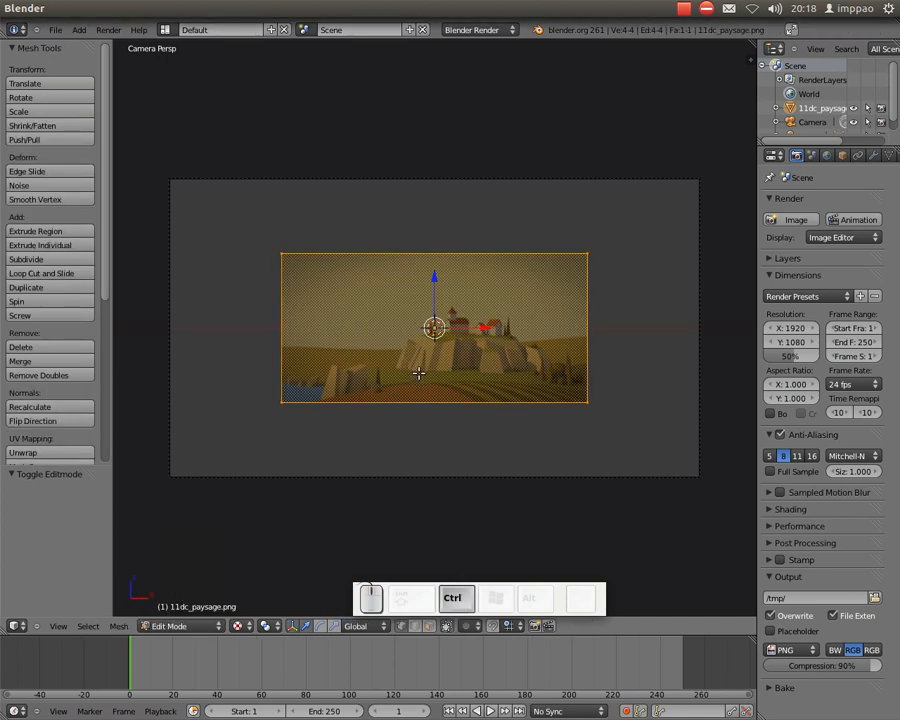
Cut 24 evenly spaced vertical edge loops across the image plane and return to Object Mode.
{"action": "key", "text": "ctrl+r"}
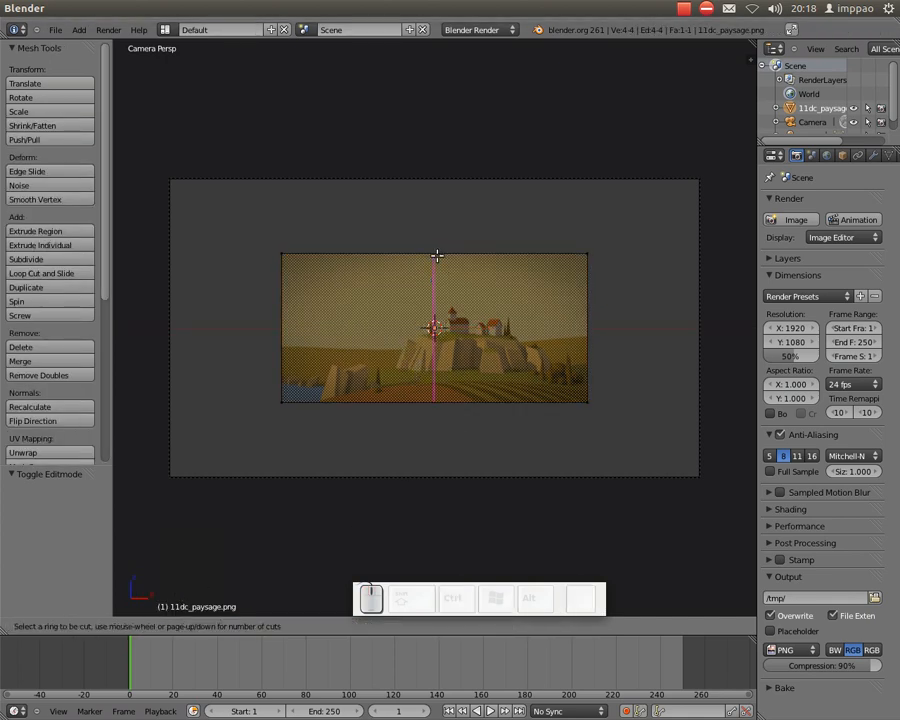
{"action": "scroll", "coordinate": [433, 260], "scroll_direction": "up", "scroll_amount": 19}
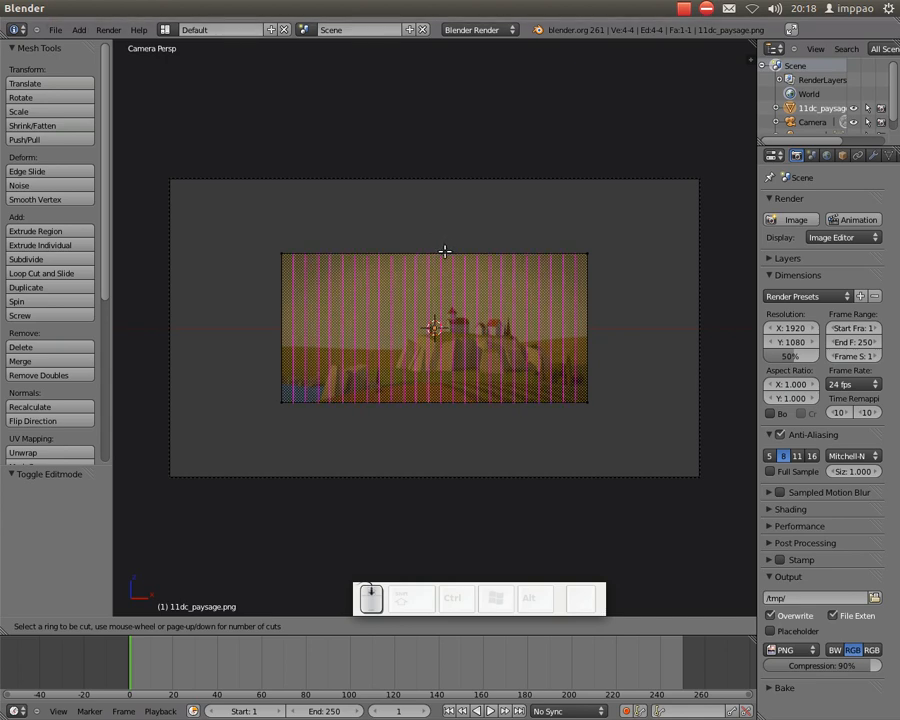
{"action": "left_click", "coordinate": [444, 251]}
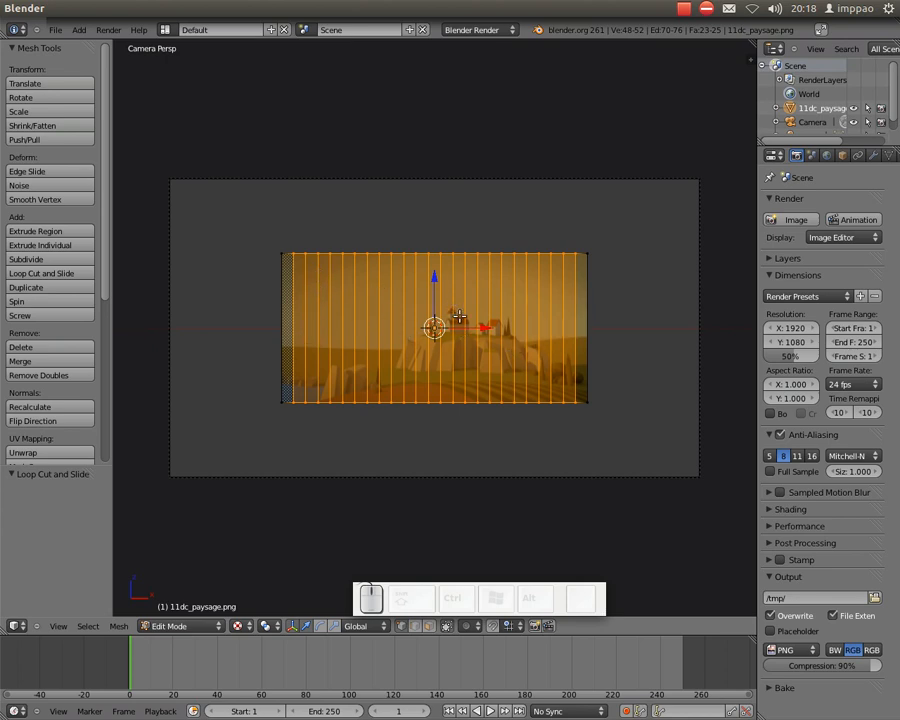
{"action": "key", "text": "Tab"}
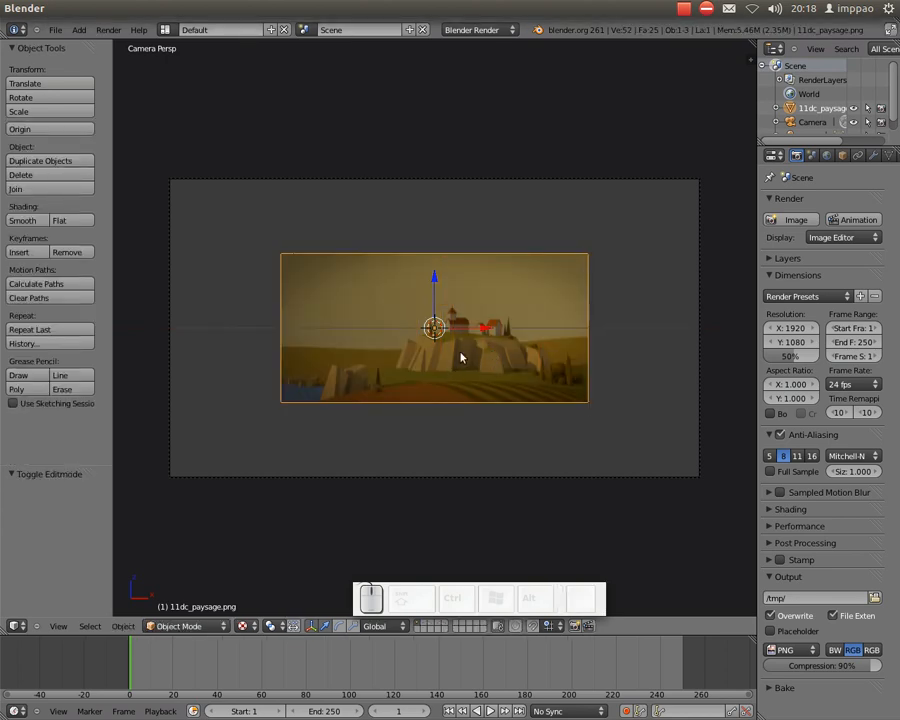
Add a Bezier curve and move it 0.6 units up along Z, above the image plane.
{"action": "key", "text": "shift+a"}
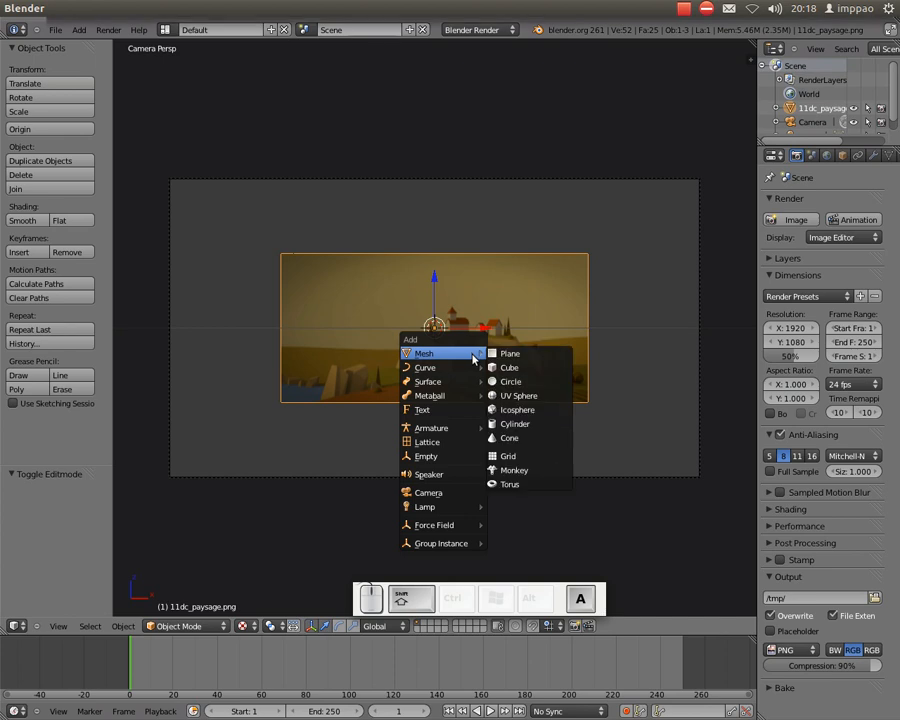
{"action": "mouse_move", "coordinate": [443, 369]}
{"action": "left_click", "coordinate": [505, 367]}
{"action": "key", "text": "g"}
{"action": "key", "text": "z"}
{"action": "left_click", "coordinate": [438, 193]}
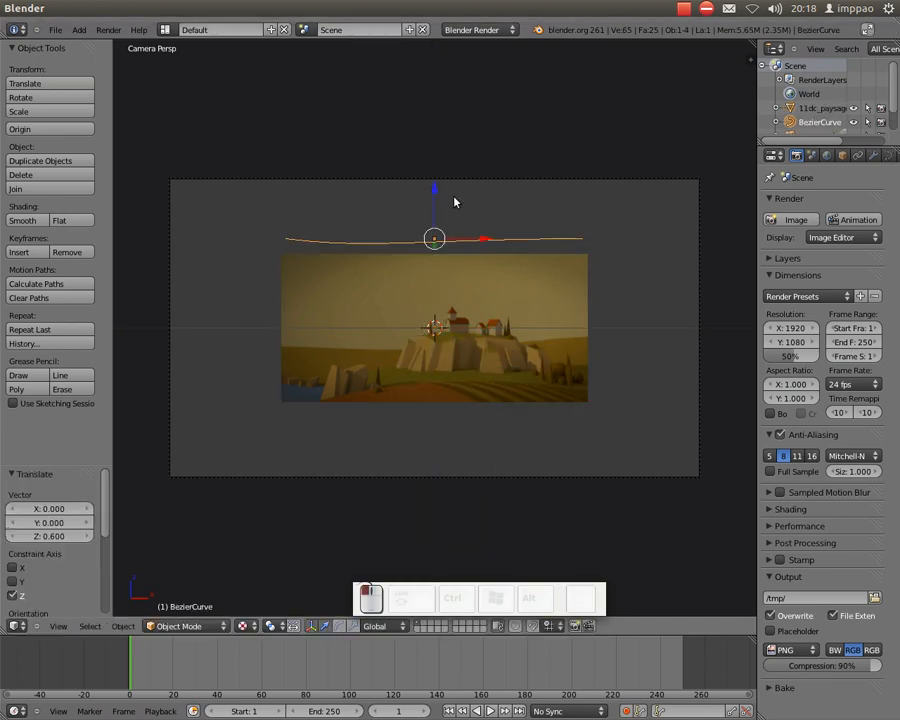
From the top orthographic view, move the curve's +X end point by X -1.0, Y 0.4 and scale its handles to about 0.405.
{"action": "key", "text": "KP_7"}
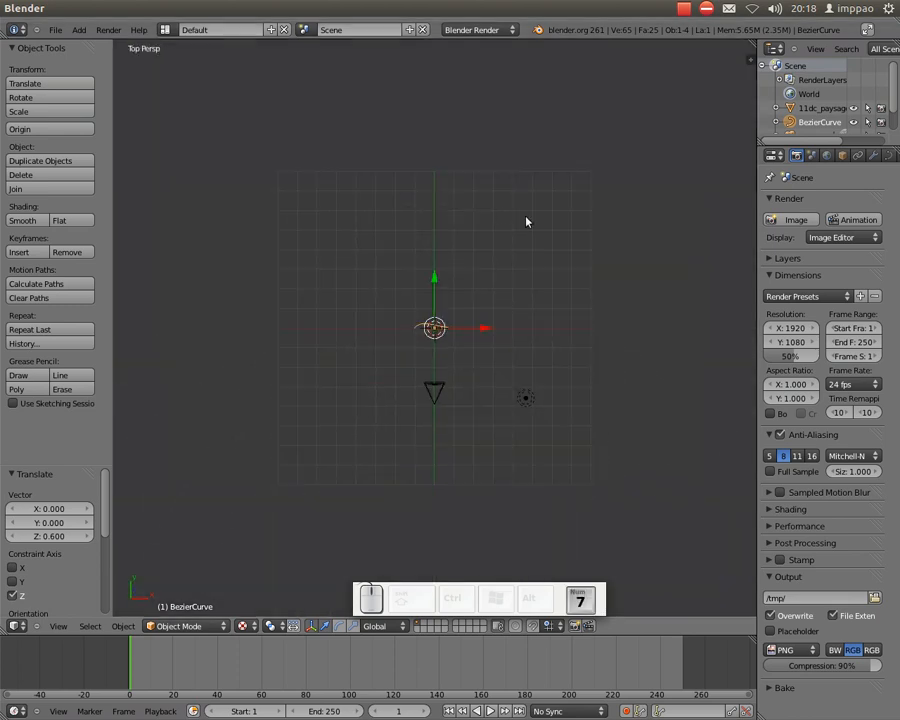
{"action": "key", "text": "KP_5"}
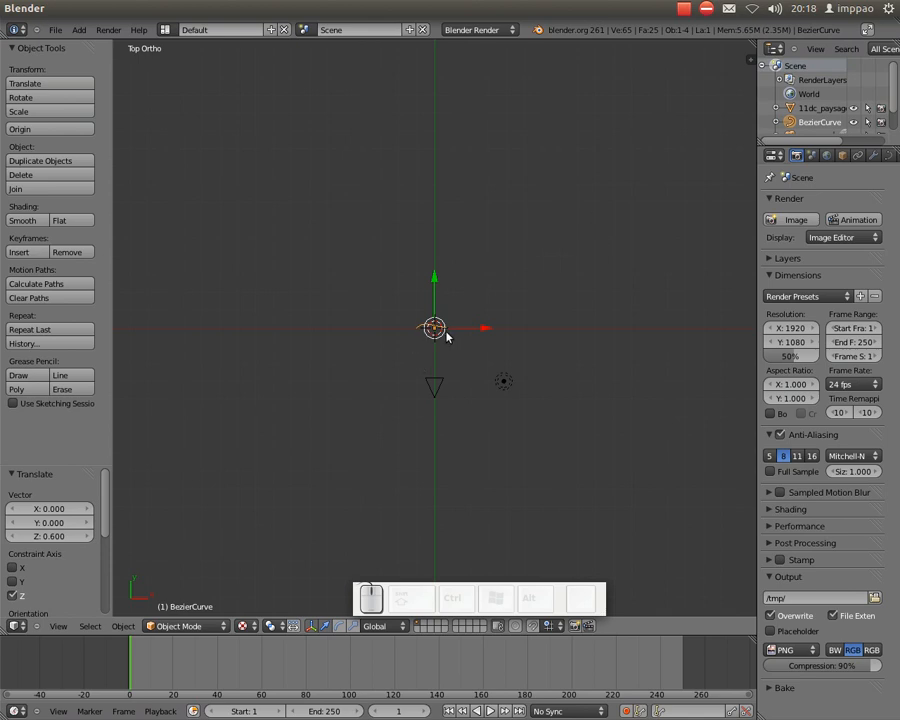
{"action": "key", "text": "KP_Decimal"}
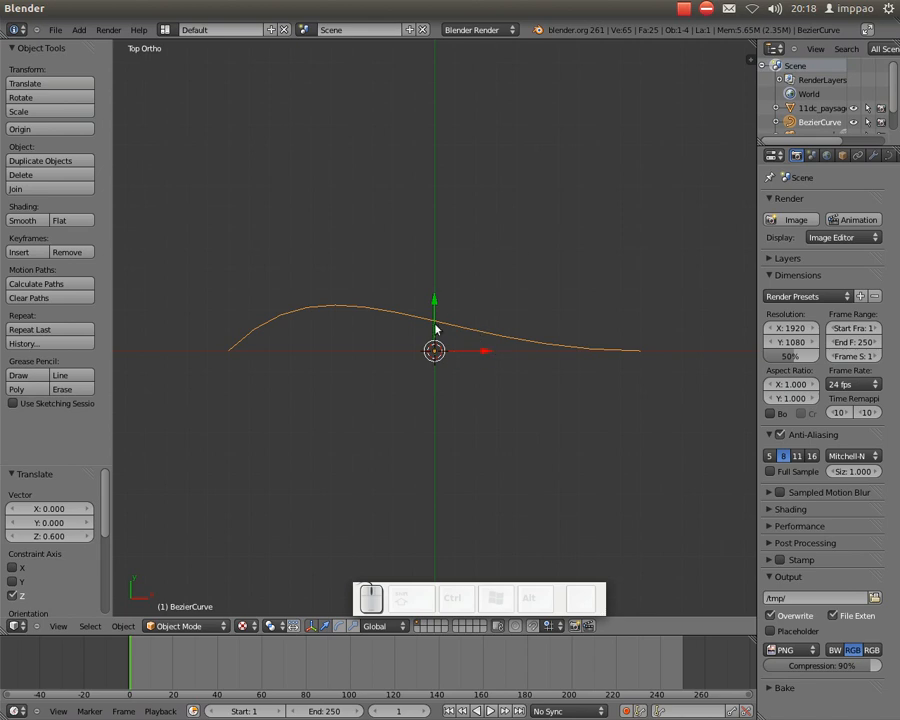
{"action": "key", "text": "Tab"}
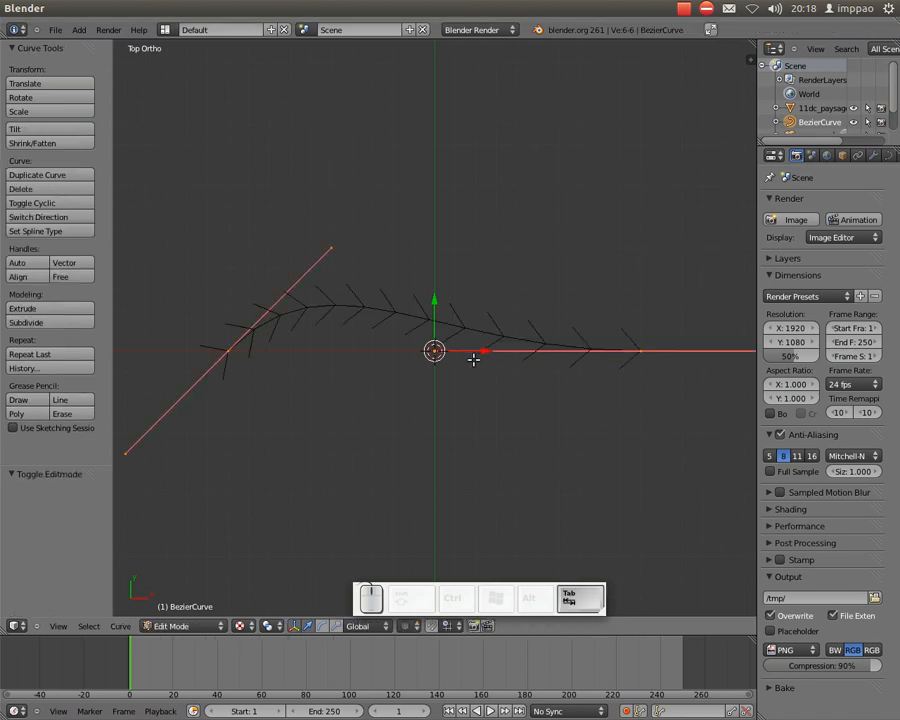
{"action": "right_click", "coordinate": [648, 350]}
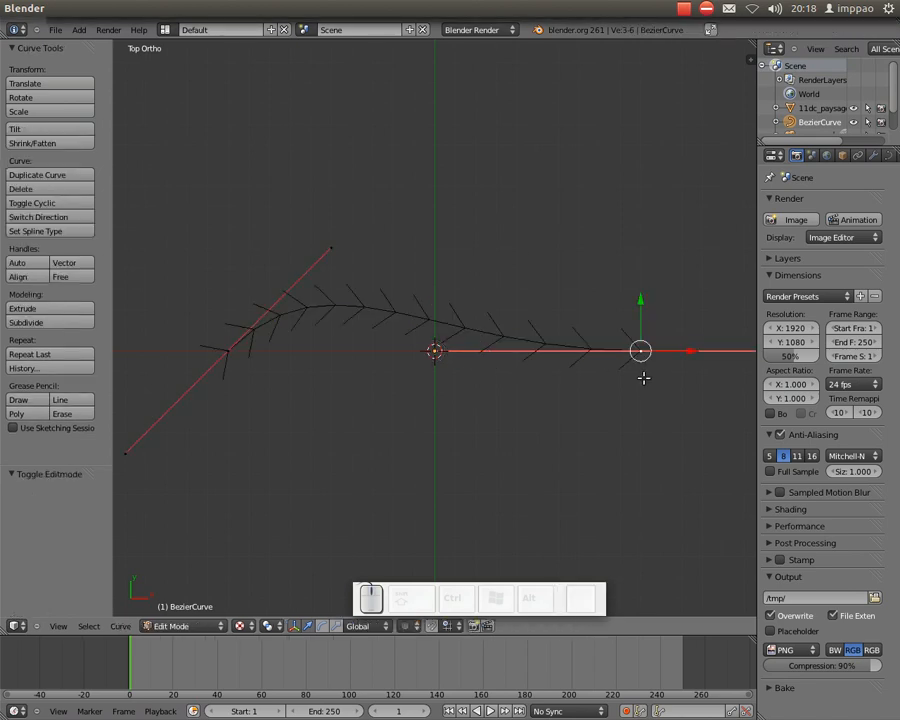
{"action": "key", "text": "g"}
{"action": "left_click", "coordinate": [442, 292], "text": "ctrl"}
{"action": "key", "text": "s"}
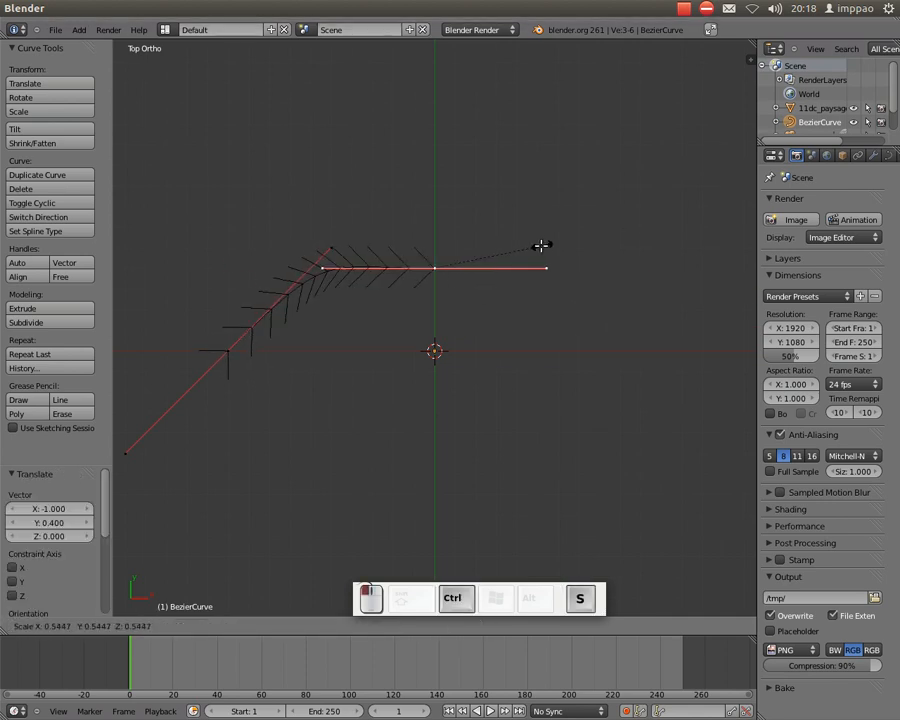
{"action": "left_click", "coordinate": [514, 286]}
{"action": "scroll", "coordinate": [490, 295], "scroll_direction": "down", "scroll_amount": 1}
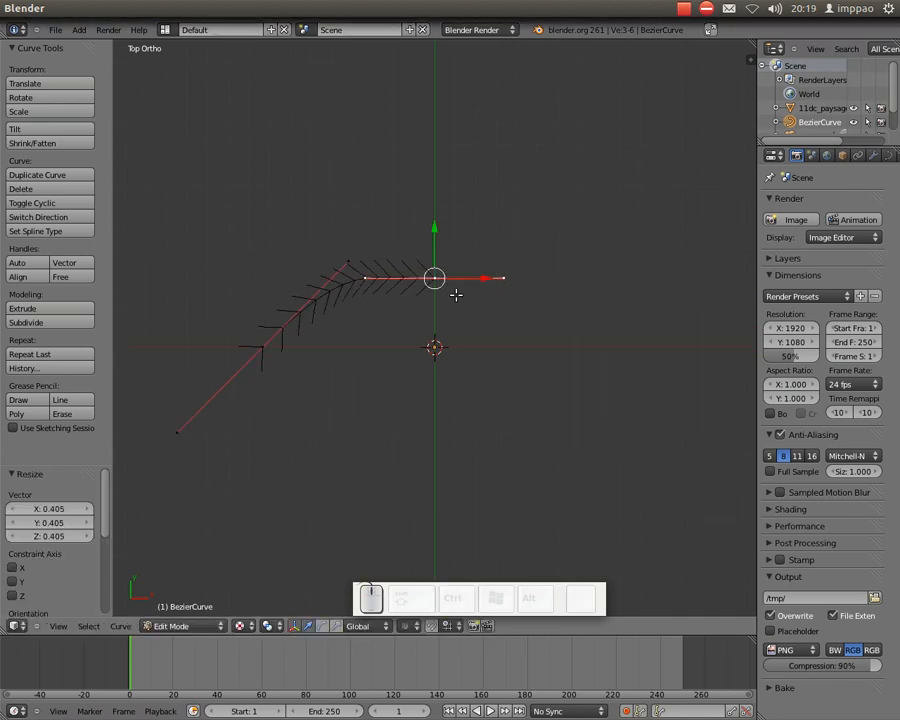
Extrude the selected curve end by -0.9 along Y and rotate the new point 180°.
{"action": "key", "text": "e"}
{"action": "left_click", "coordinate": [458, 440], "text": "ctrl"}
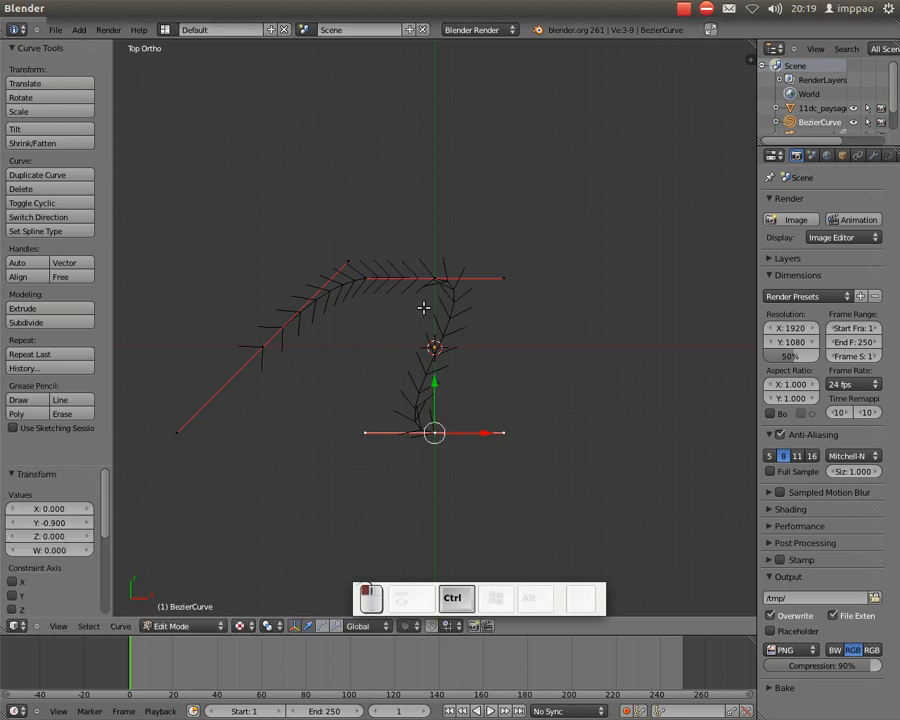
{"action": "key", "text": "r"}
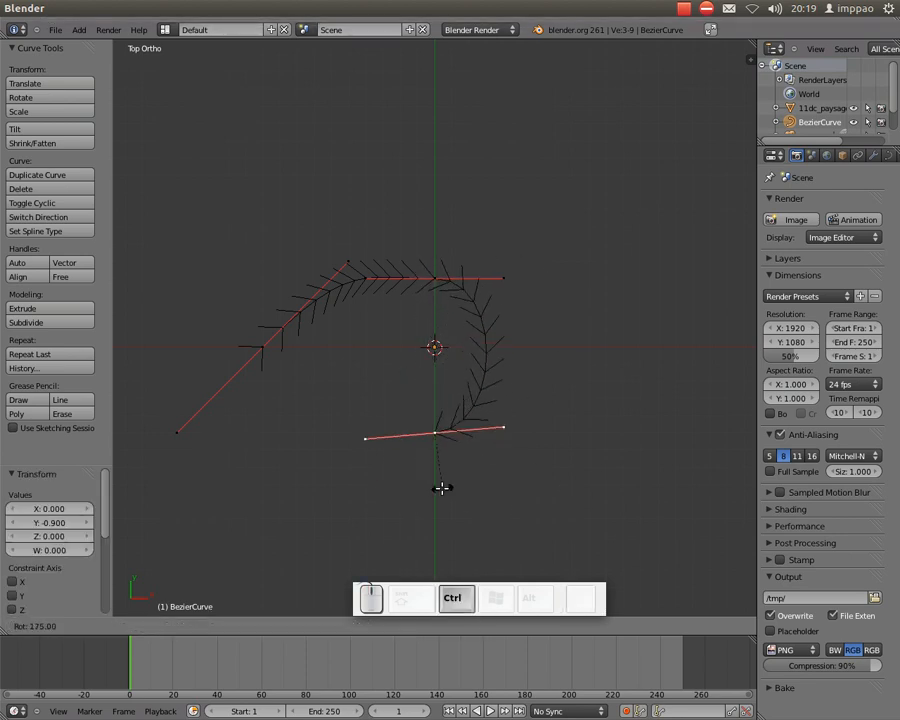
{"action": "left_click", "coordinate": [437, 487], "text": "ctrl"}
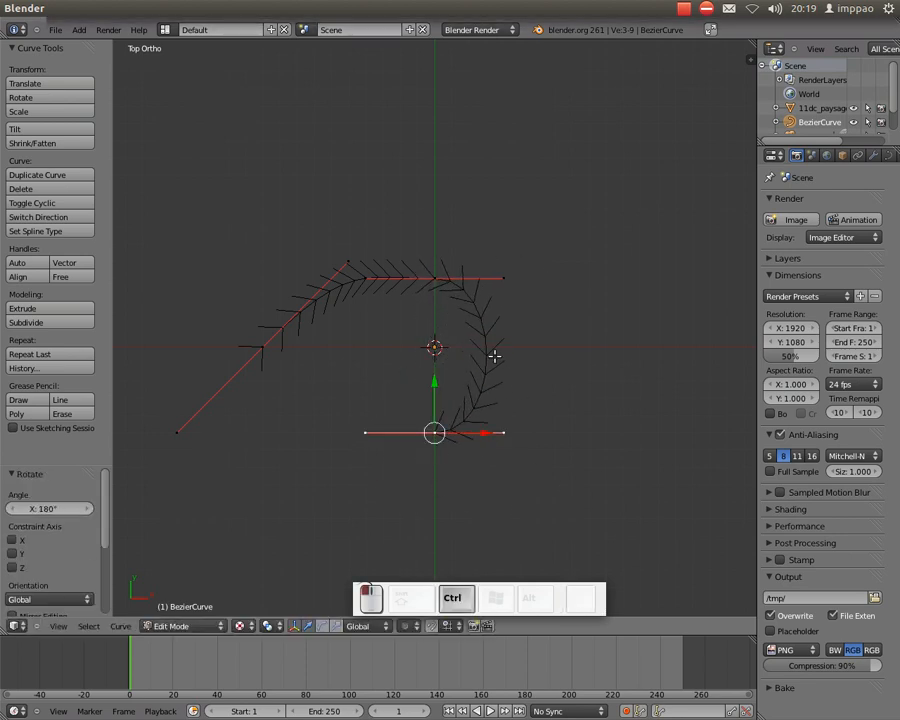
Widen the first coil by moving the +X handles of its upper and lower points 0.45 units along X.
{"action": "right_click", "coordinate": [511, 279]}
{"action": "right_click", "coordinate": [504, 433], "text": "shift"}
{"action": "left_click_drag", "start_coordinate": [552, 358], "coordinate": [635, 352]}
Extrude the lower end point 0.7 units along Y and rotate the new point 180°.
{"action": "right_click", "coordinate": [436, 438]}
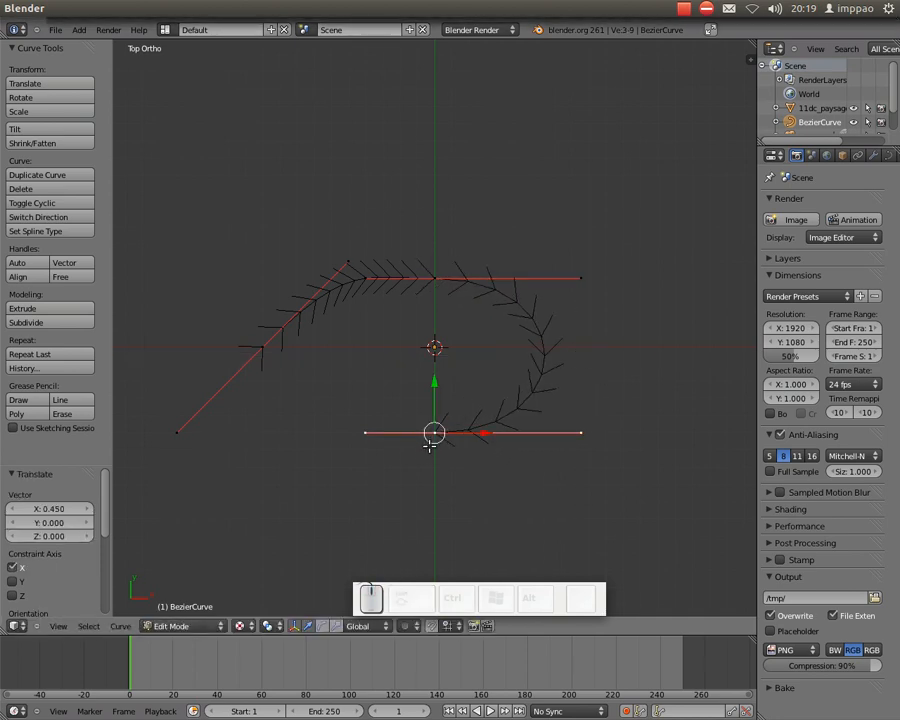
{"action": "key", "text": "e"}
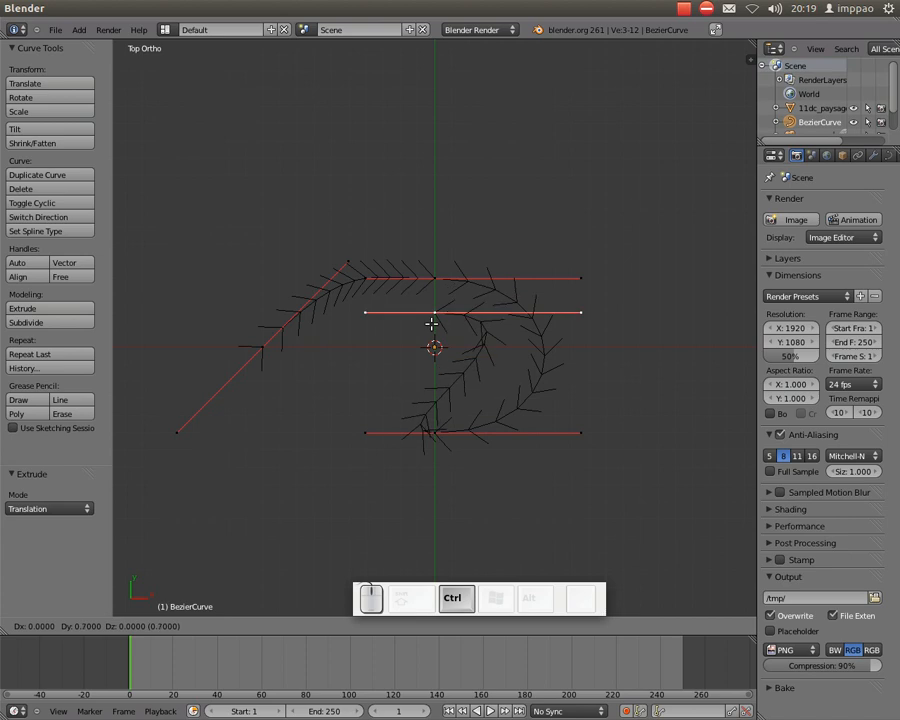
{"action": "left_click", "coordinate": [372, 209], "text": "ctrl"}
{"action": "key", "text": "r"}
{"action": "left_click", "coordinate": [497, 412]}
Move the newest point's outer -X handle inward along X to tighten that side of the coil.
{"action": "right_click", "coordinate": [287, 313]}
{"action": "key", "text": "g"}
{"action": "key", "text": "x"}
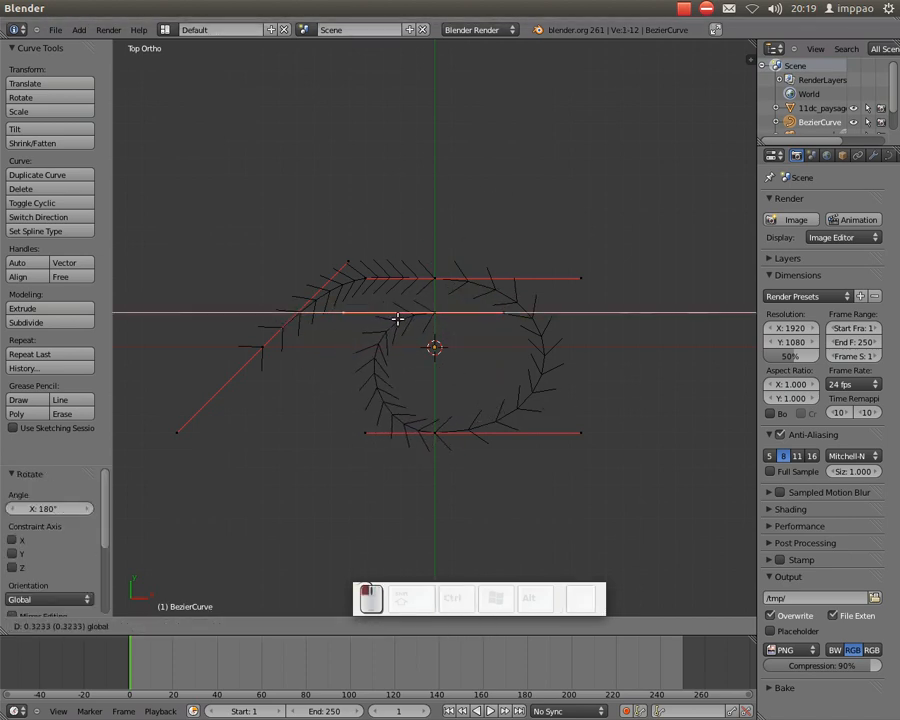
{"action": "left_click", "coordinate": [382, 321]}
Extrude the inner end point in the negative Y direction, just inside the lower coil point, and rotate it 180°.
{"action": "right_click", "coordinate": [435, 313]}
{"action": "key", "text": "e"}
{"action": "left_click", "coordinate": [452, 416], "text": "ctrl"}
{"action": "key", "text": "r"}
{"action": "left_click", "coordinate": [455, 471]}
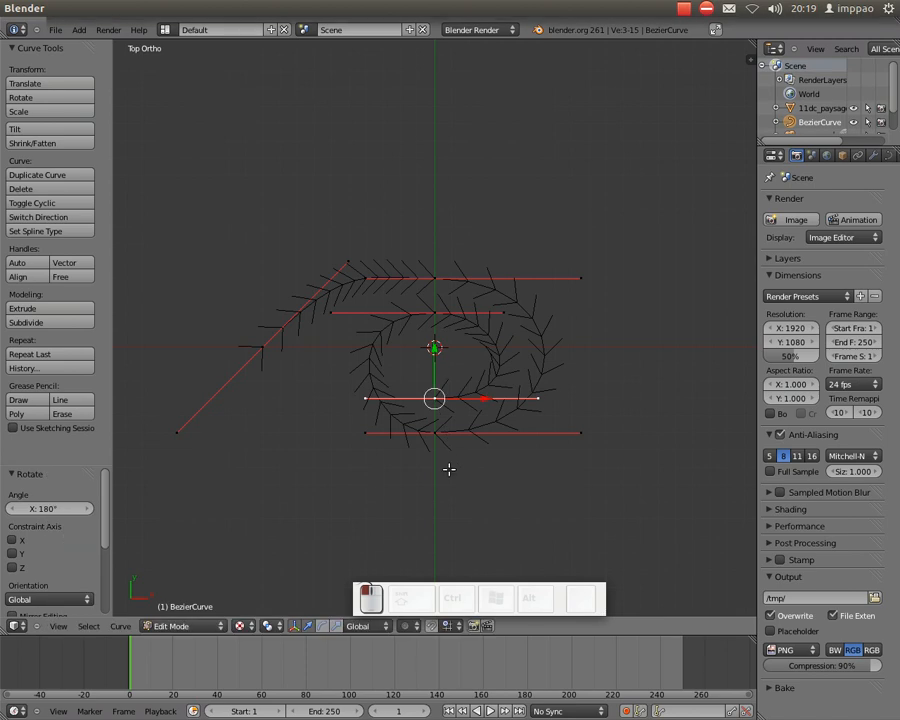
Extrude the inner end 0.3 units along Y to the coil's centre, rotate it 180° and scale its handles down.
{"action": "key", "text": "e"}
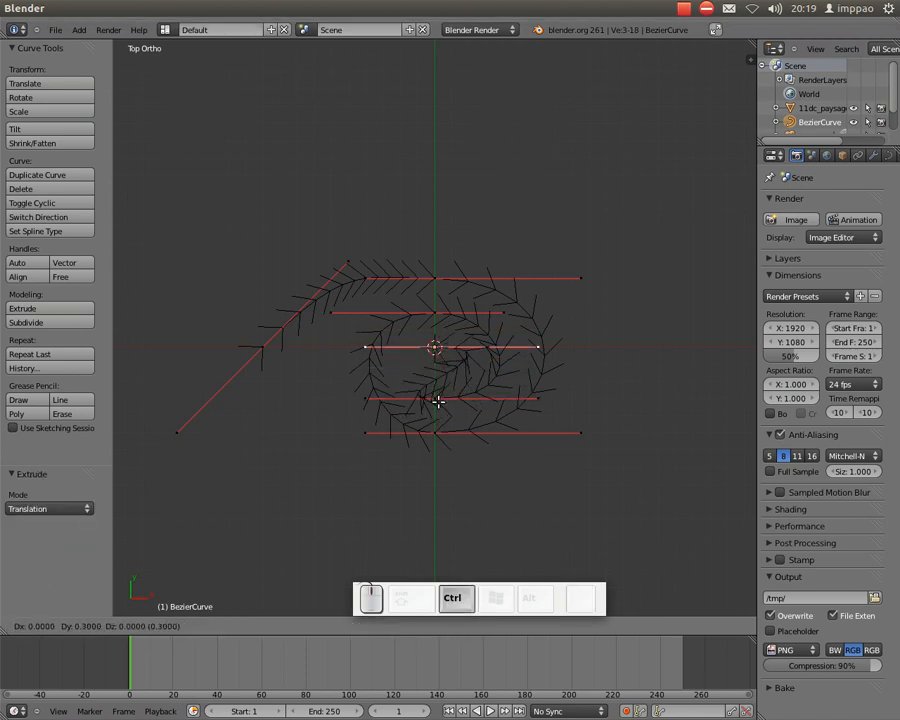
{"action": "left_click", "coordinate": [437, 401], "text": "ctrl"}
{"action": "key", "text": "r"}
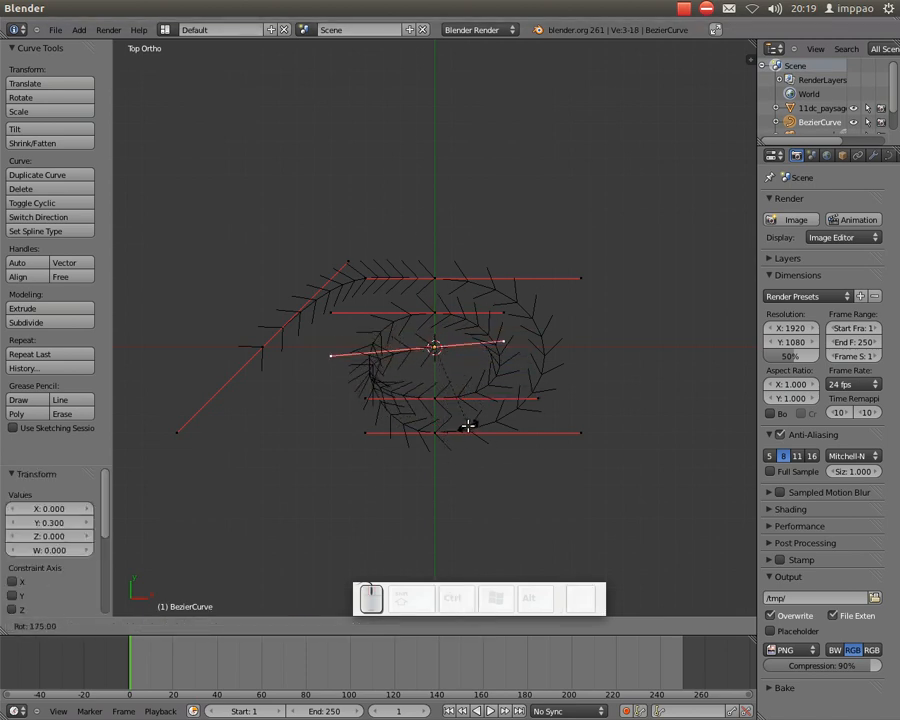
{"action": "left_click", "coordinate": [466, 430]}
{"action": "key", "text": "s"}
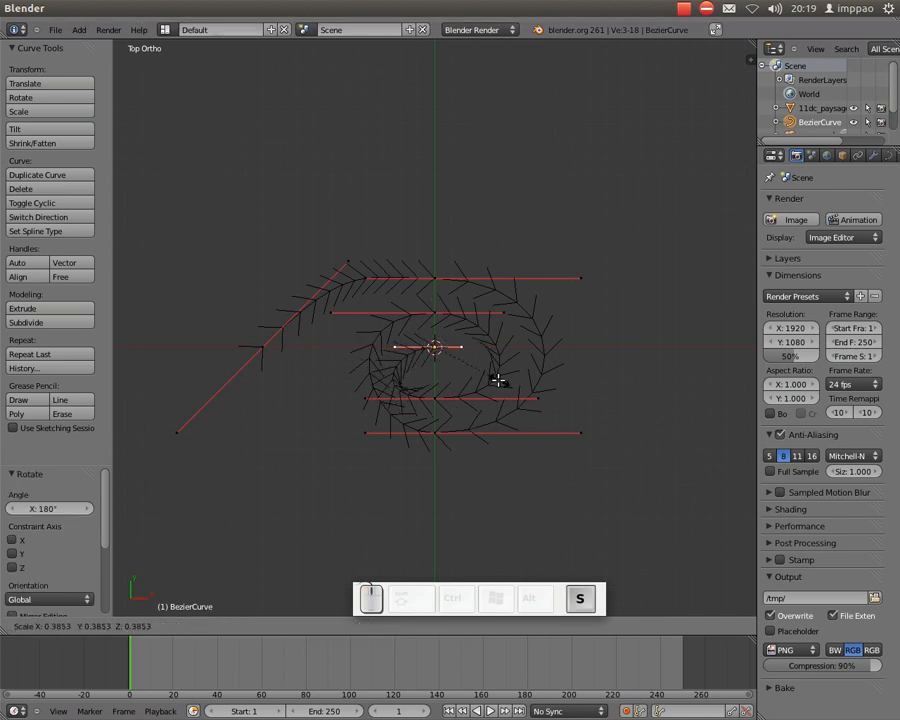
{"action": "left_click", "coordinate": [383, 403]}
Move the -X handle of the inner lower point about 0.123 units inward along X.
{"action": "right_click", "coordinate": [383, 403]}
{"action": "key", "text": "g"}
{"action": "key", "text": "x"}
{"action": "left_click", "coordinate": [405, 357]}
{"action": "right_click", "coordinate": [433, 347]}
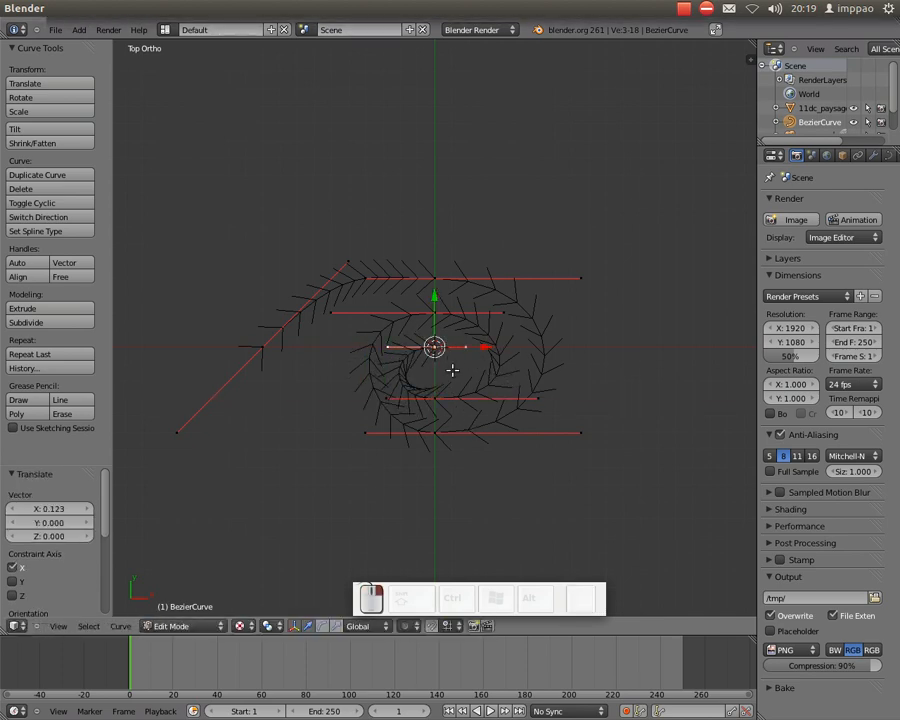
Move the coil's uppermost point about 0.07 units along Y and shift the curve's outer start point outward along negative X.
{"action": "right_click", "coordinate": [434, 279]}
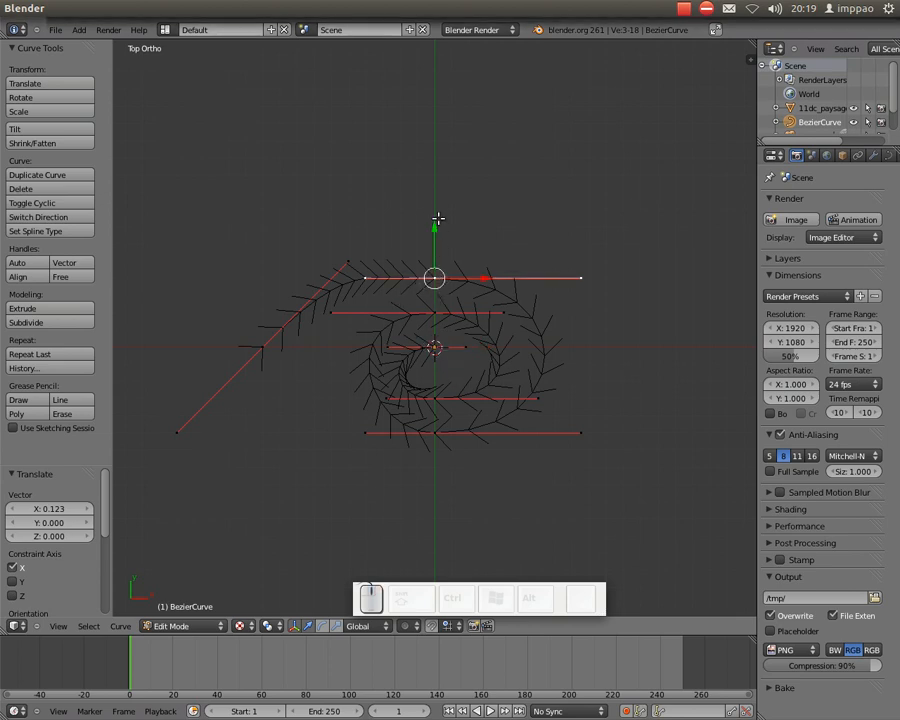
{"action": "left_click_drag", "start_coordinate": [432, 225], "coordinate": [433, 214]}
{"action": "right_click", "coordinate": [262, 347]}
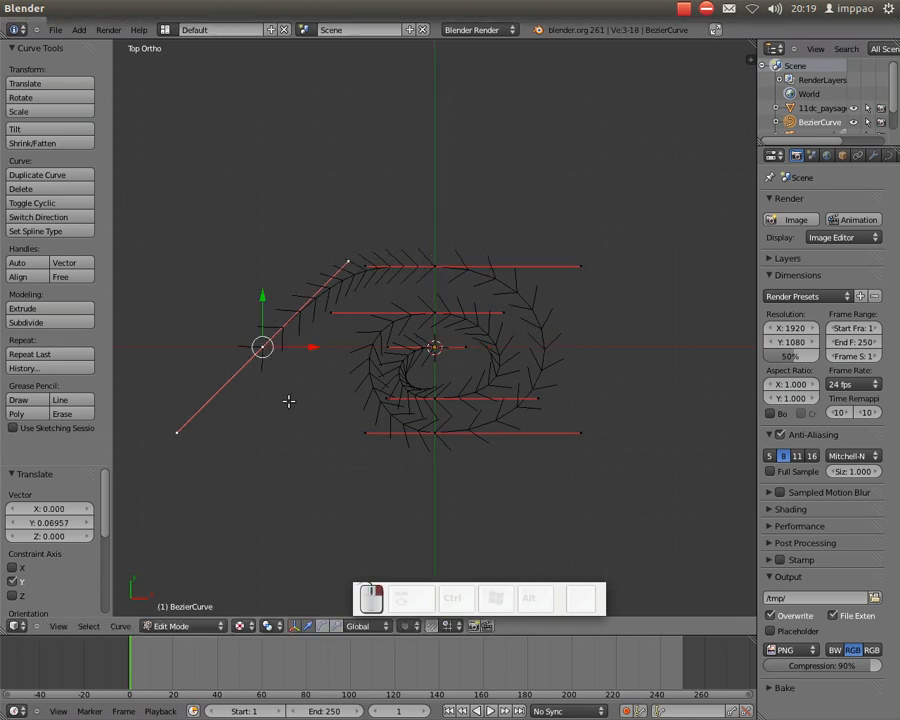
{"action": "scroll", "coordinate": [313, 381], "scroll_direction": "down", "scroll_amount": 1}
{"action": "left_click_drag", "start_coordinate": [337, 343], "coordinate": [308, 343]}
{"action": "scroll", "coordinate": [361, 379], "scroll_direction": "down", "scroll_amount": 1}
Extrude the outer start point by -1.0 along X and rotate the new point 45° so its handles lie horizontal.
{"action": "key", "text": "e"}
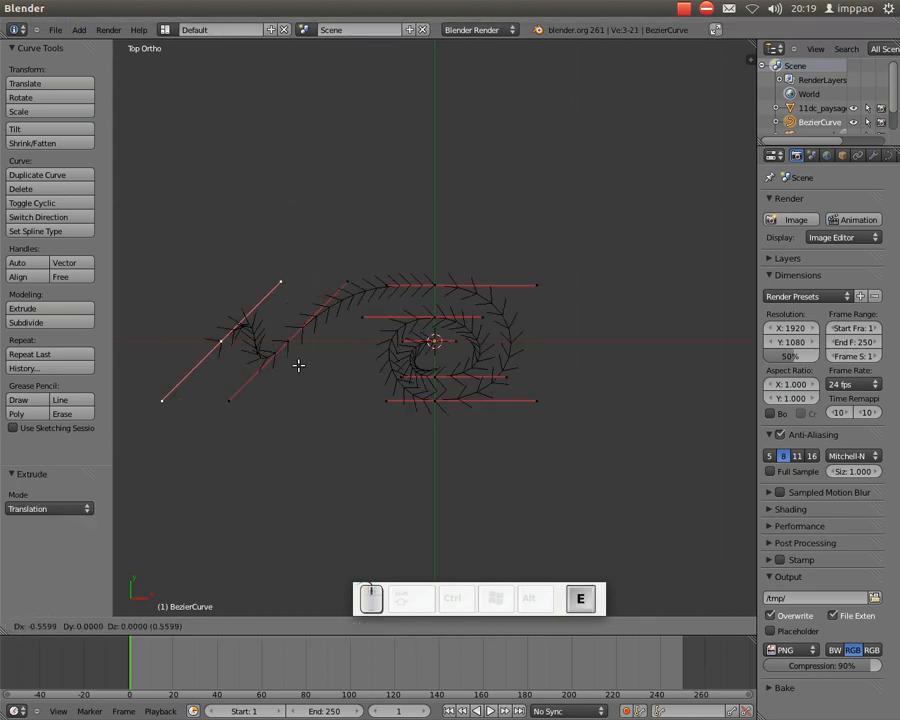
{"action": "left_click", "coordinate": [257, 364]}
{"action": "key", "text": "r"}
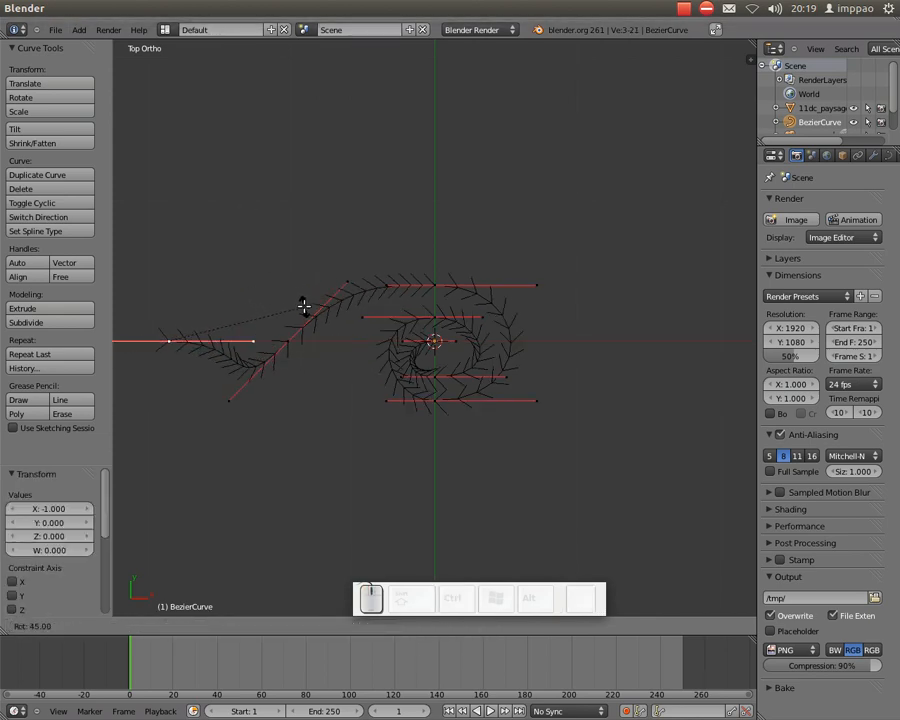
{"action": "left_click", "coordinate": [361, 289]}
Smooth the bend before the coil by shrinking that point's handles, moving it towards the coil and rescaling the handles.
{"action": "key", "text": "s"}
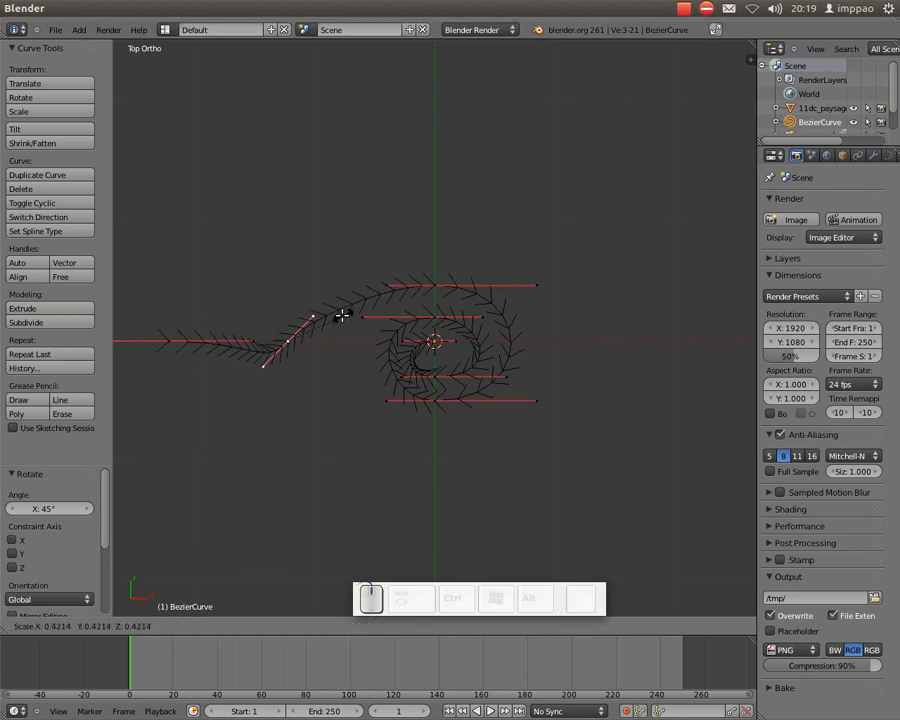
{"action": "left_click", "coordinate": [318, 328]}
{"action": "key", "text": "g"}
{"action": "left_click", "coordinate": [351, 341]}
{"action": "key", "text": "s"}
{"action": "left_click", "coordinate": [429, 352]}
{"action": "key", "text": "Tab"}
{"action": "middle_click_drag", "start_coordinate": [391, 404], "coordinate": [476, 396]}
{"action": "key", "text": "Tab"}
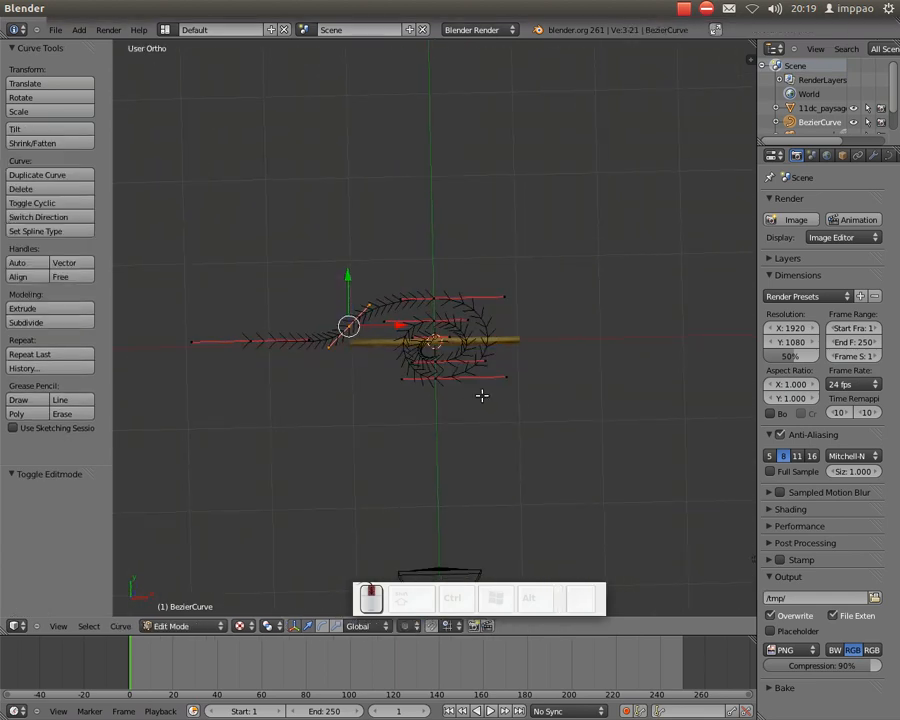
Scale the entire curve by a factor of 0.7.
{"action": "key", "text": "a"}
{"action": "key", "text": "a"}
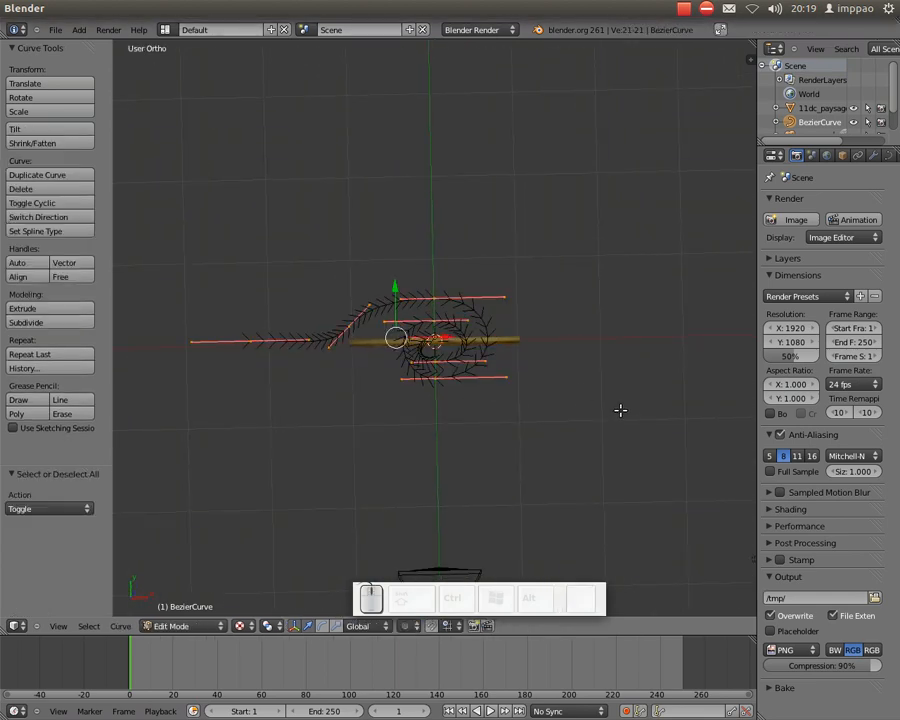
{"action": "key", "text": "s"}
{"action": "left_click", "coordinate": [568, 413], "text": "ctrl"}
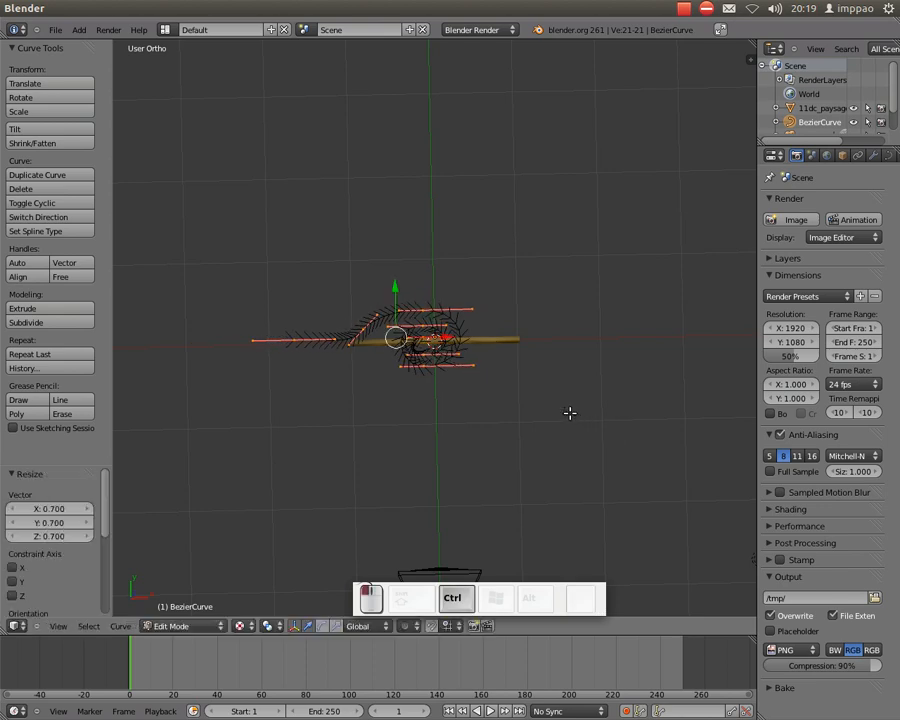
Shift the whole curve slightly along positive X, pull its outer start point further out along negative X, and leave Edit Mode.
{"action": "key", "text": "a"}
{"action": "key", "text": "a"}
{"action": "key", "text": "a"}
{"action": "key", "text": "a"}
{"action": "left_click_drag", "start_coordinate": [444, 340], "coordinate": [455, 340]}
{"action": "right_click", "coordinate": [306, 340]}
{"action": "left_click_drag", "start_coordinate": [358, 339], "coordinate": [250, 344]}
{"action": "key", "text": "Tab"}
Add a Curve modifier to the landscape plane with BezierCurve as its deforming object, widening the properties area for room.
{"action": "middle_click_drag", "start_coordinate": [470, 450], "coordinate": [462, 370]}
{"action": "right_click", "coordinate": [494, 374]}
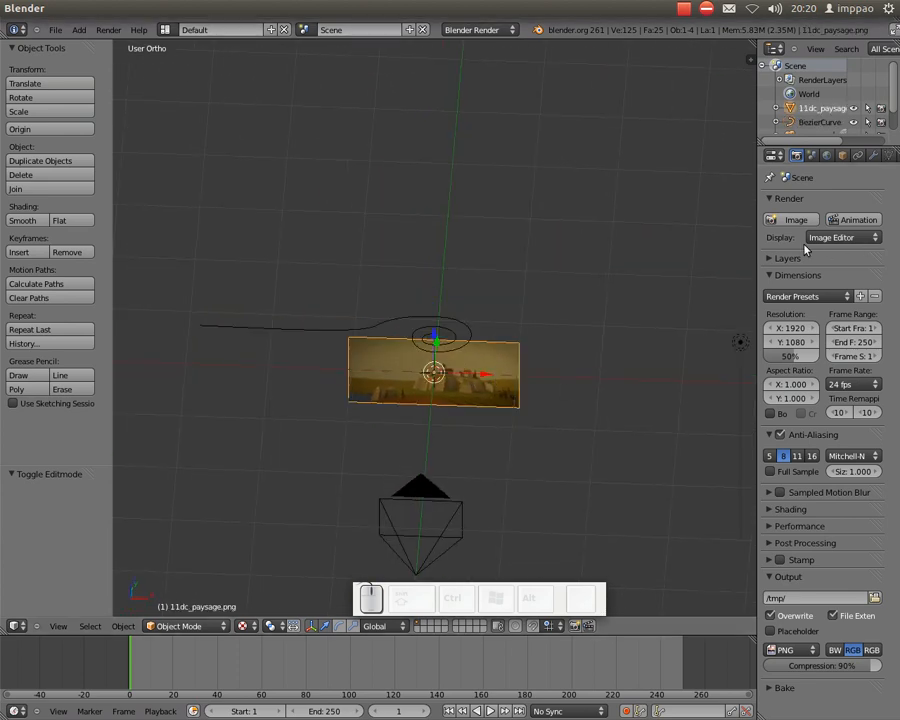
{"action": "left_click_drag", "start_coordinate": [759, 253], "coordinate": [687, 257]}
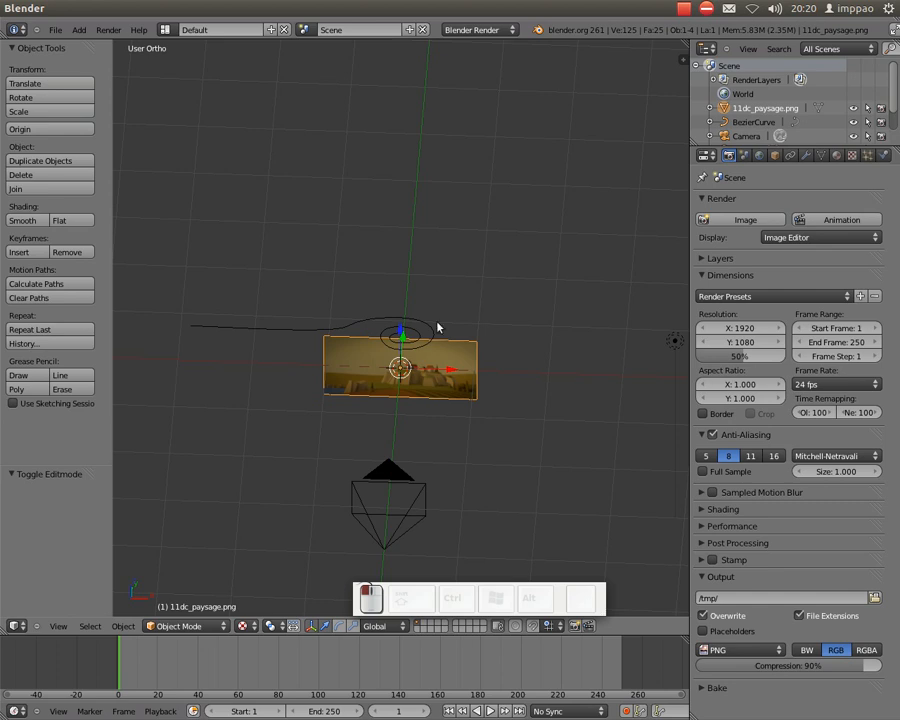
{"action": "left_click", "coordinate": [807, 156]}
{"action": "left_click", "coordinate": [748, 220]}
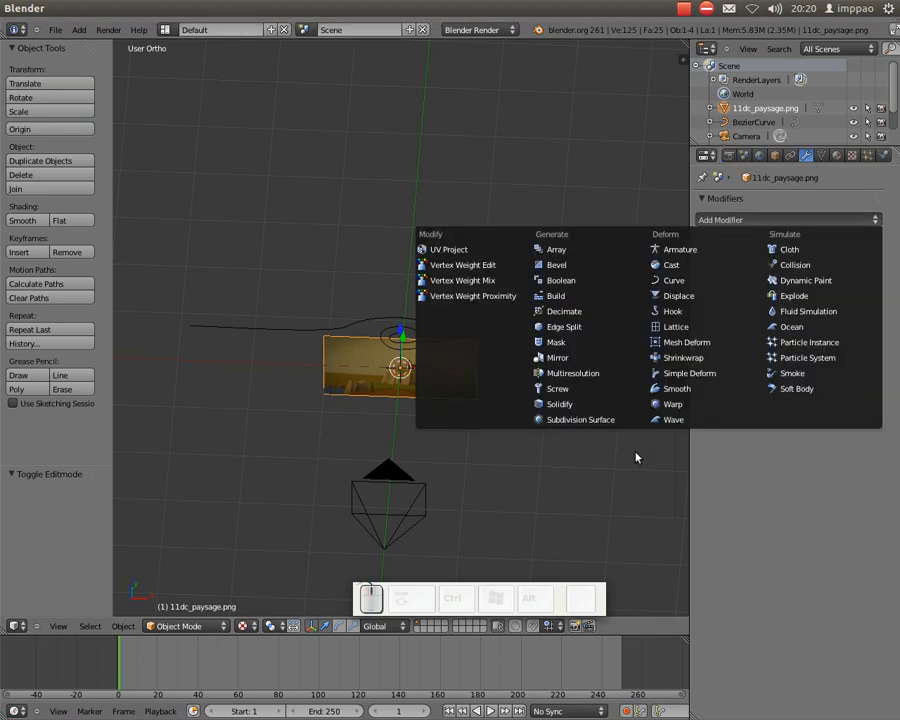
{"action": "left_click", "coordinate": [759, 219]}
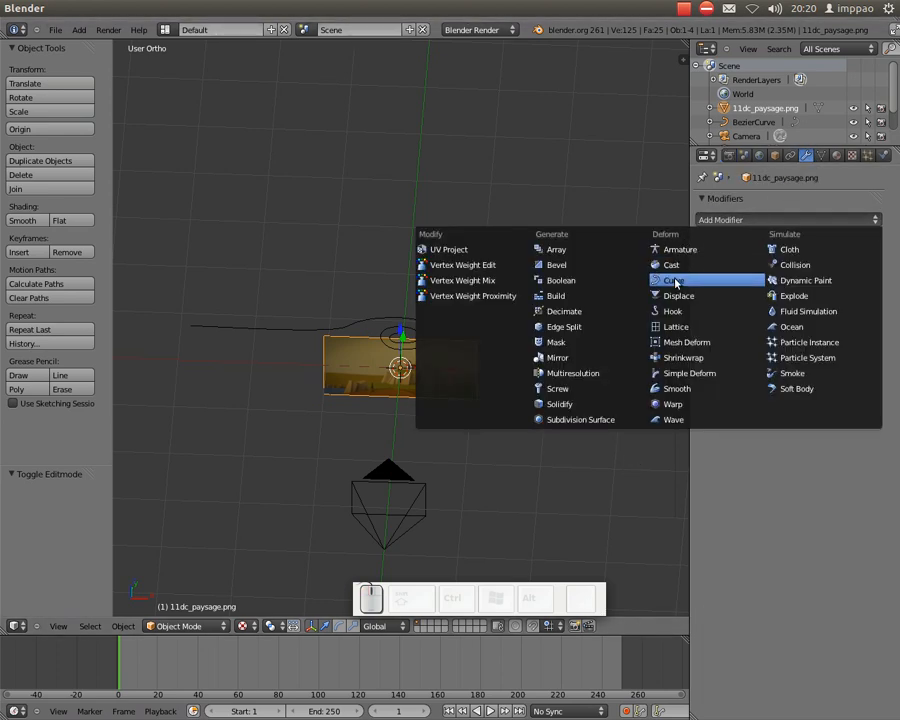
{"action": "left_click", "coordinate": [676, 281]}
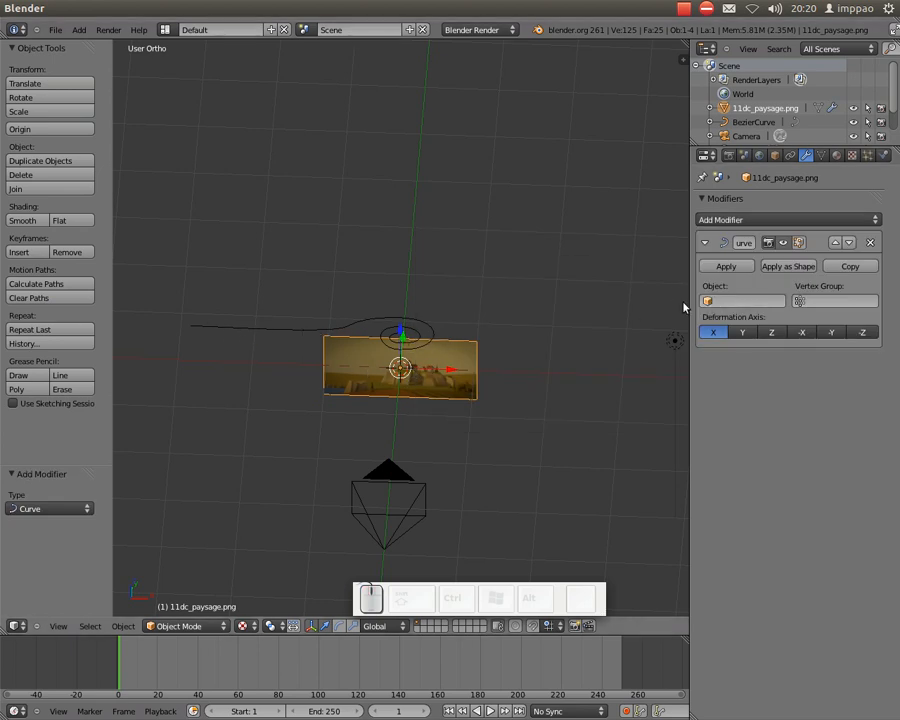
{"action": "left_click", "coordinate": [718, 301]}
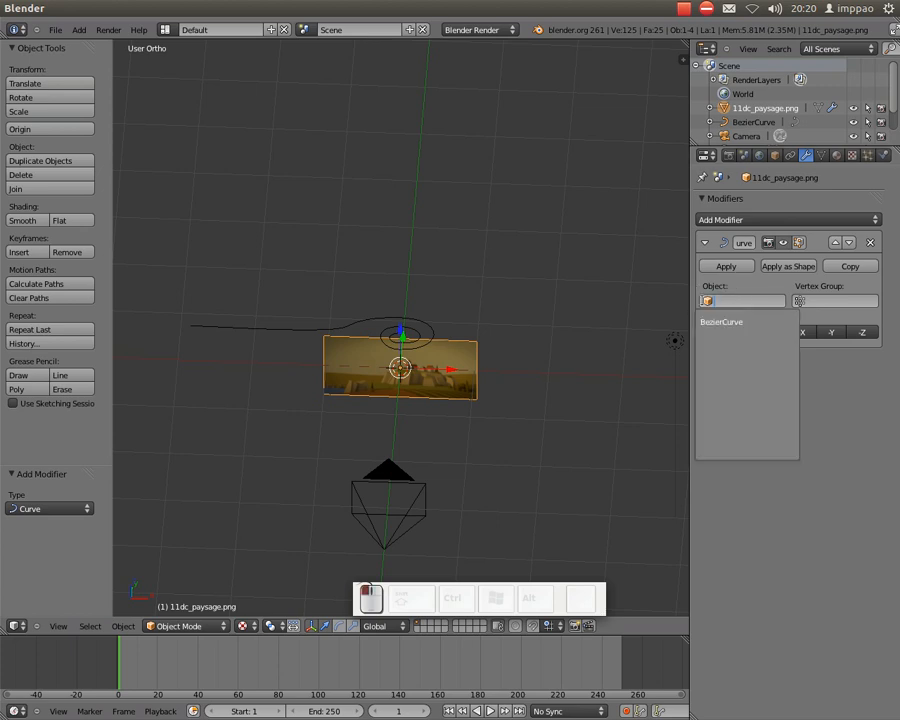
{"action": "left_click", "coordinate": [722, 321]}
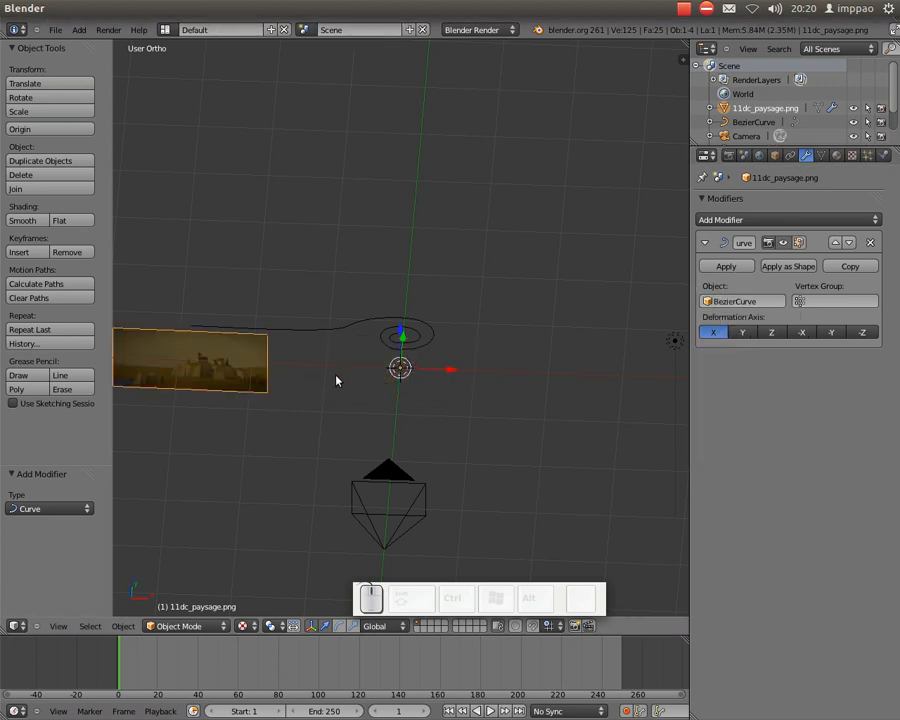
Slide the landscape plane about 2.166 units along X into the coil and shade it smooth.
{"action": "left_click_drag", "start_coordinate": [450, 373], "coordinate": [606, 408]}
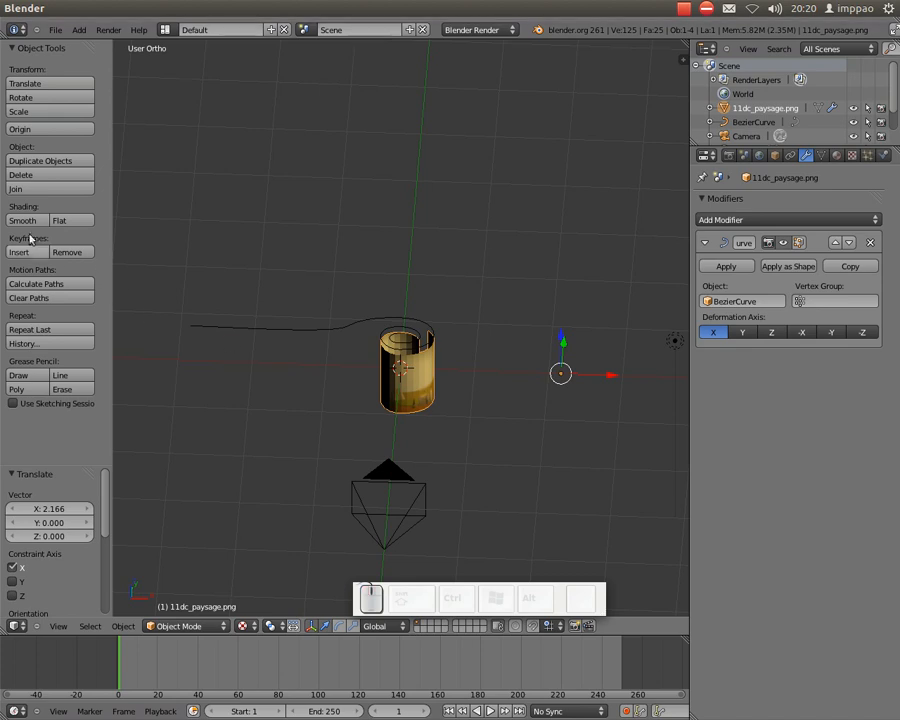
{"action": "left_click", "coordinate": [23, 220]}
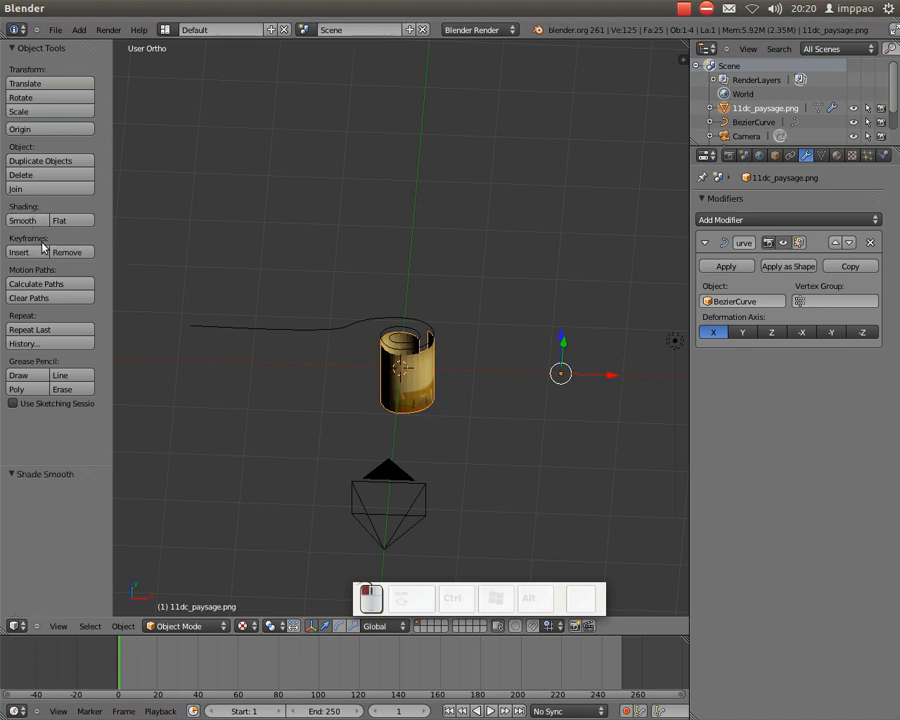
Slide the landscape plane about -1.51 units along X and render a test image.
{"action": "left_click_drag", "start_coordinate": [614, 379], "coordinate": [503, 400]}
{"action": "key", "text": "F12"}
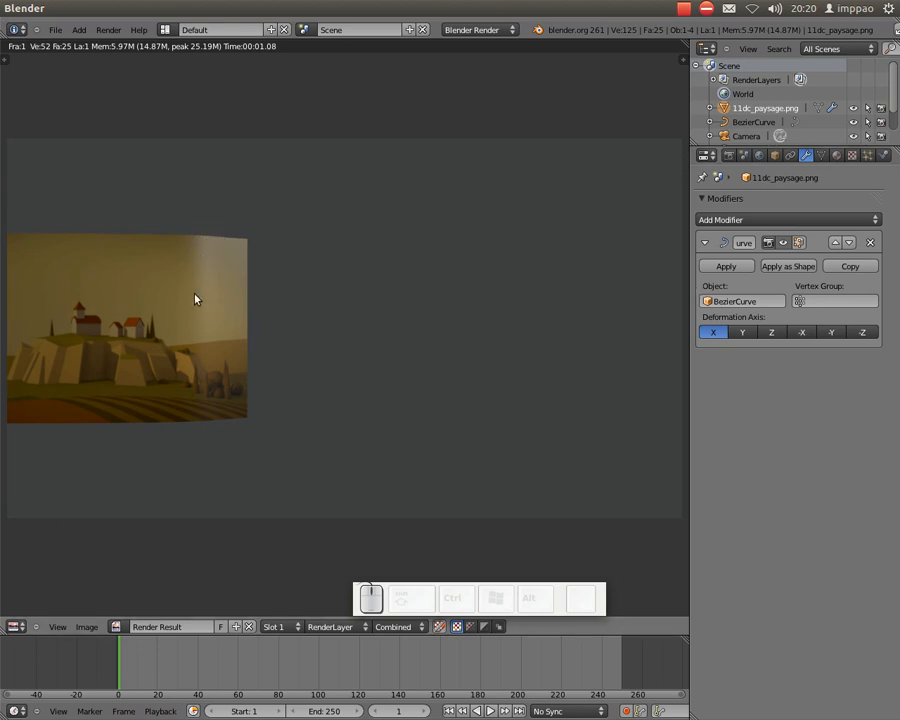
{"action": "key", "text": "Escape"}
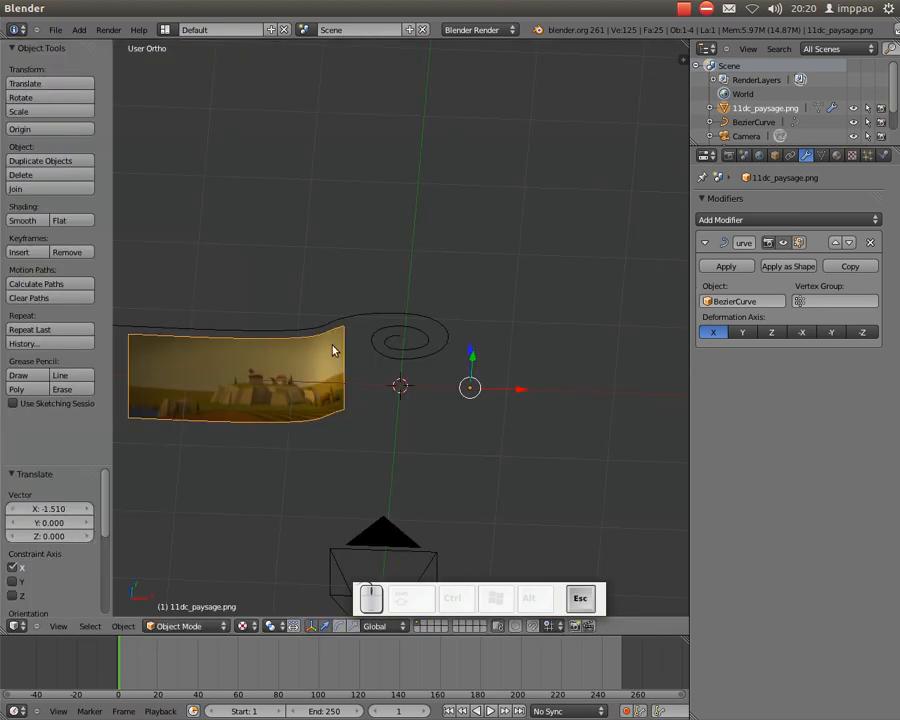
Set the landscape material's specular intensity to 0 and render the scene.
{"action": "left_click", "coordinate": [837, 155]}
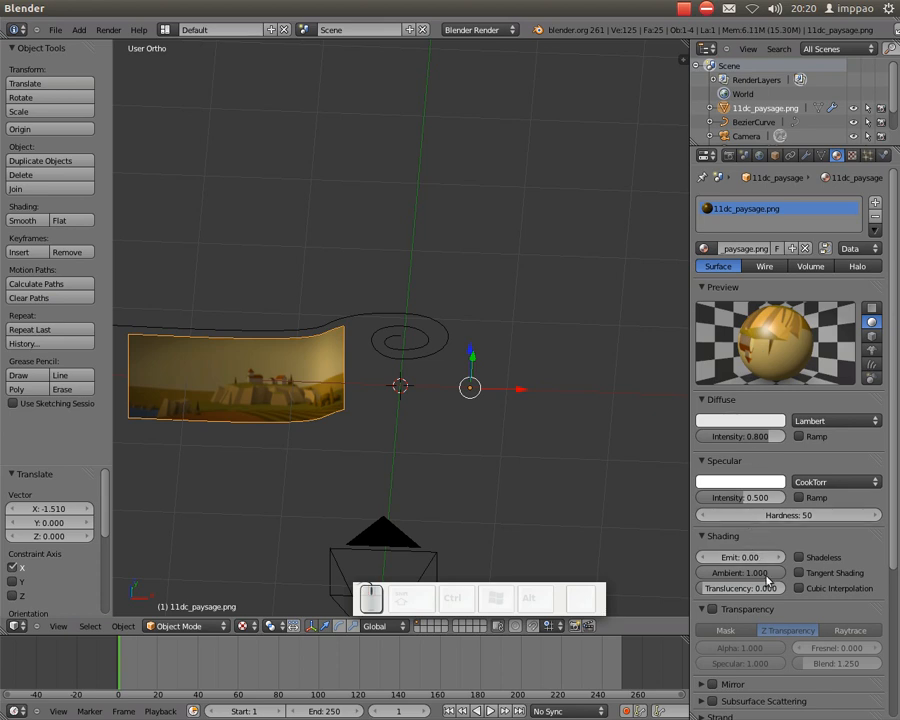
{"action": "left_click_drag", "start_coordinate": [735, 497], "coordinate": [700, 497]}
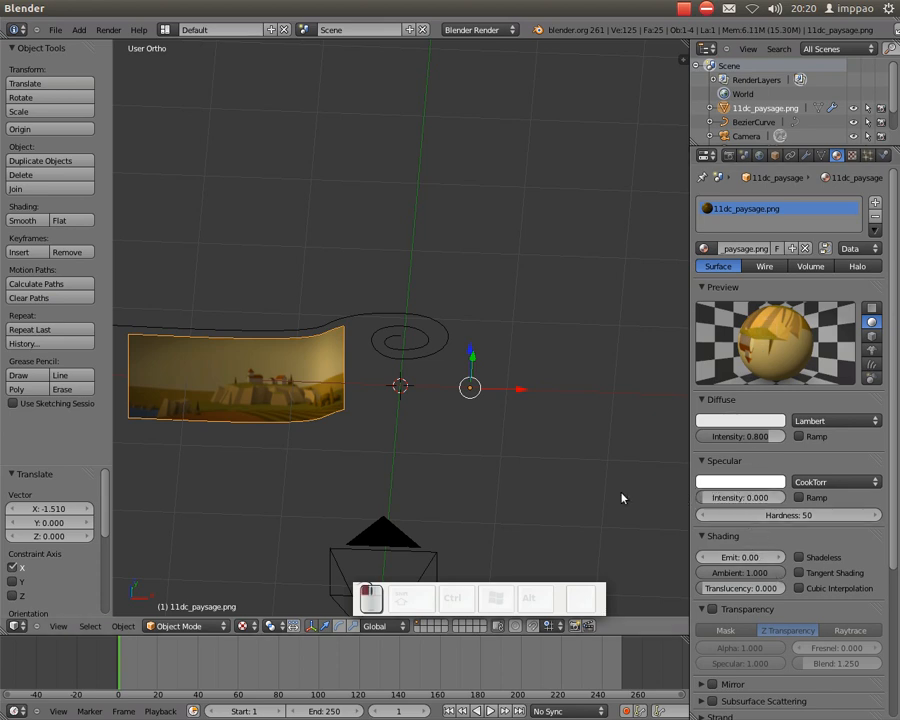
{"action": "key", "text": "F12"}
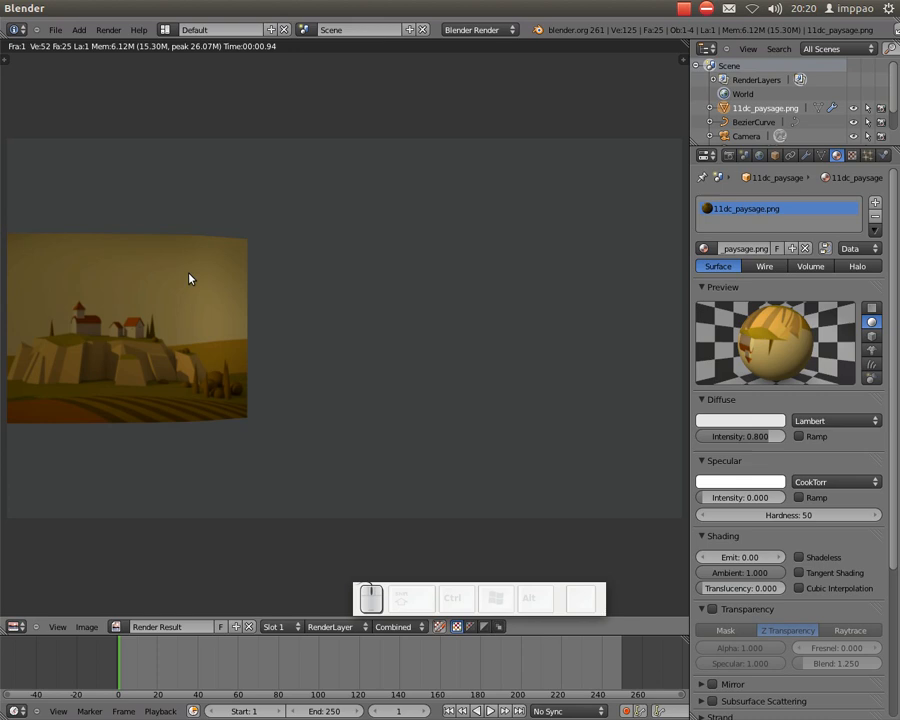
Change the world's horizon color to a light grey.
{"action": "left_click", "coordinate": [759, 157]}
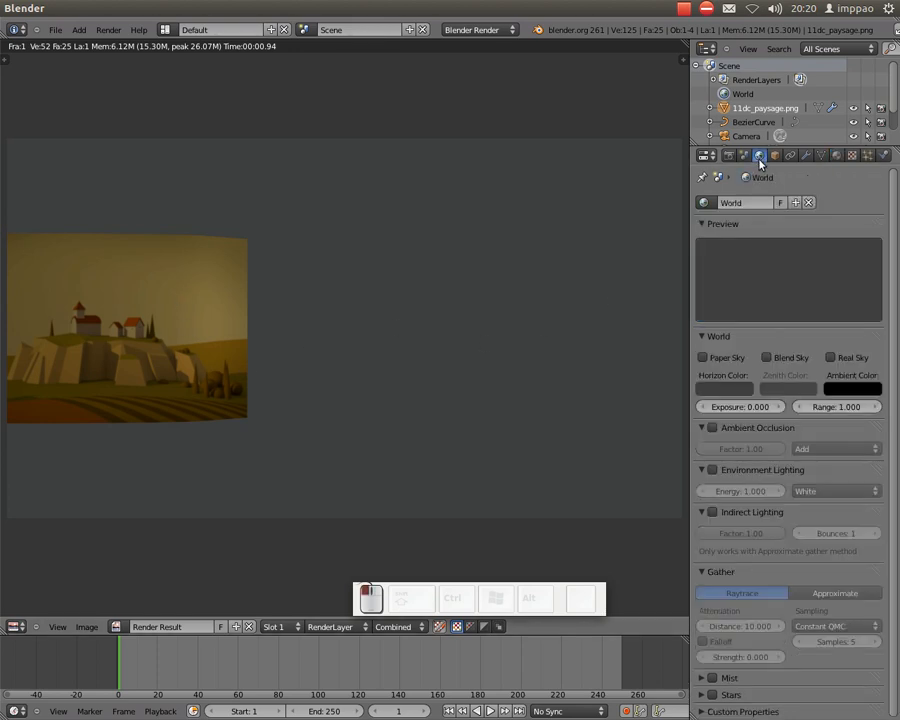
{"action": "left_click", "coordinate": [726, 389]}
{"action": "scroll", "coordinate": [742, 259], "scroll_direction": "up", "scroll_amount": 10}
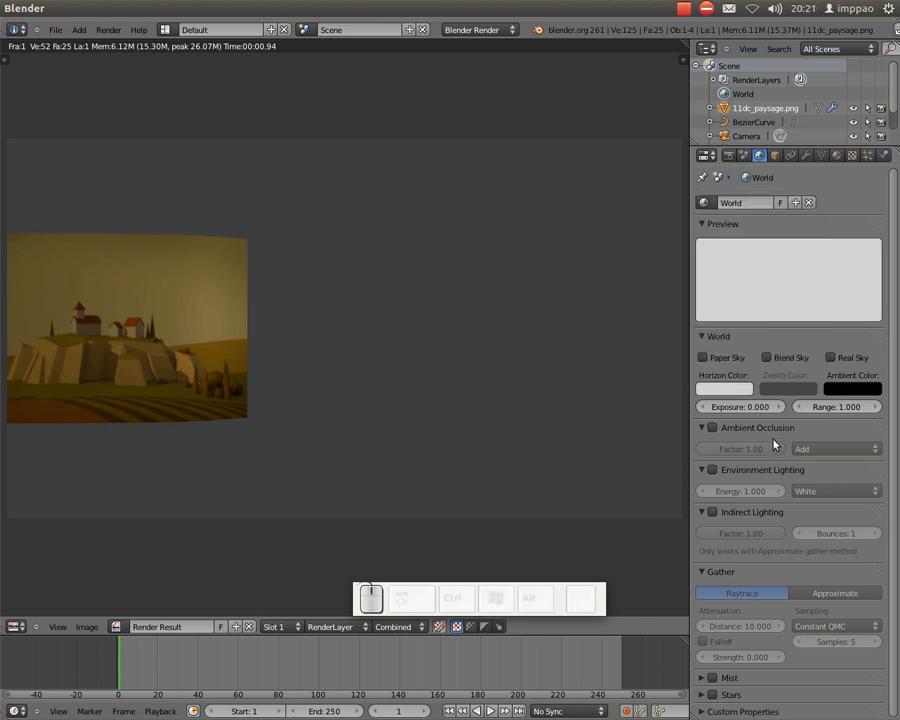
Enable Ambient Occlusion with a factor of 0.4 and render a test image.
{"action": "left_click", "coordinate": [712, 428]}
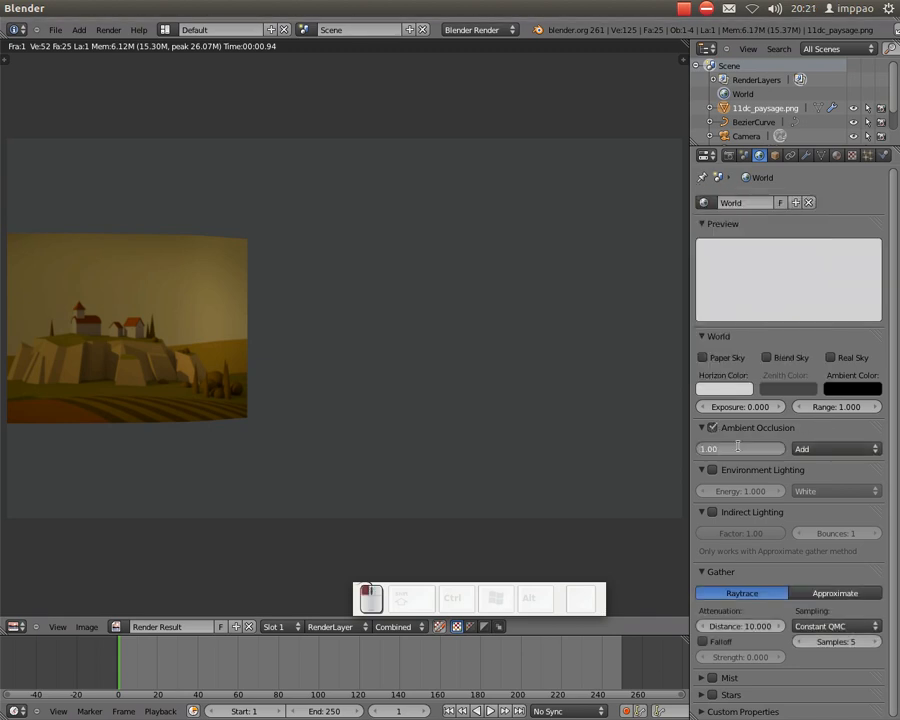
{"action": "type", "text": "0.4"}
{"action": "key", "text": "Return"}
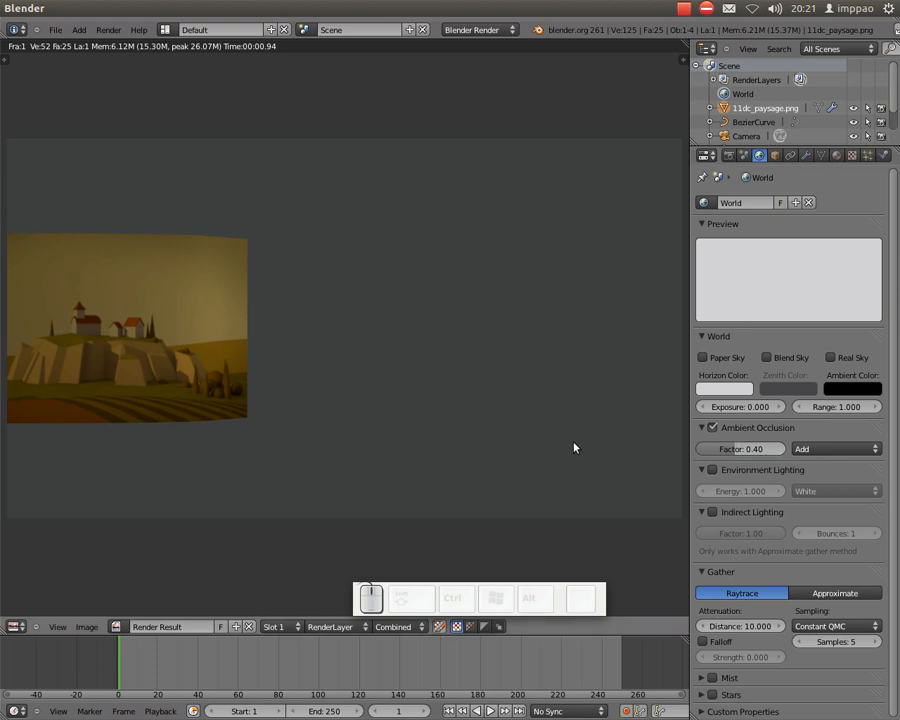
{"action": "key", "text": "F12"}
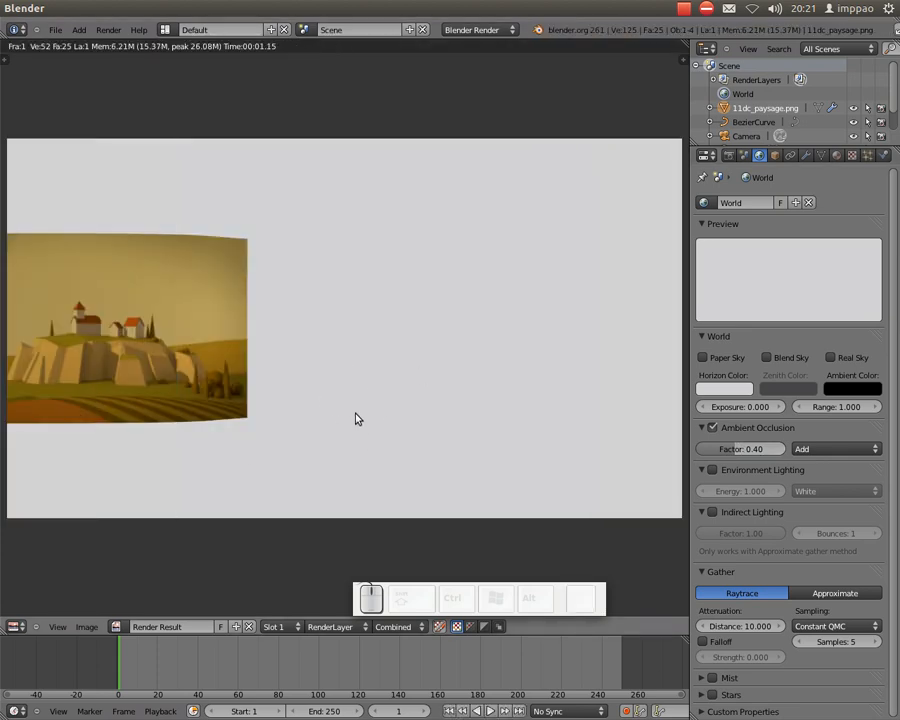
{"action": "key", "text": "Escape"}
Add a plane mesh and lower it about 0.622 units along Z as a ground beneath the landscape image.
{"action": "scroll", "coordinate": [361, 416], "scroll_direction": "down", "scroll_amount": 1}
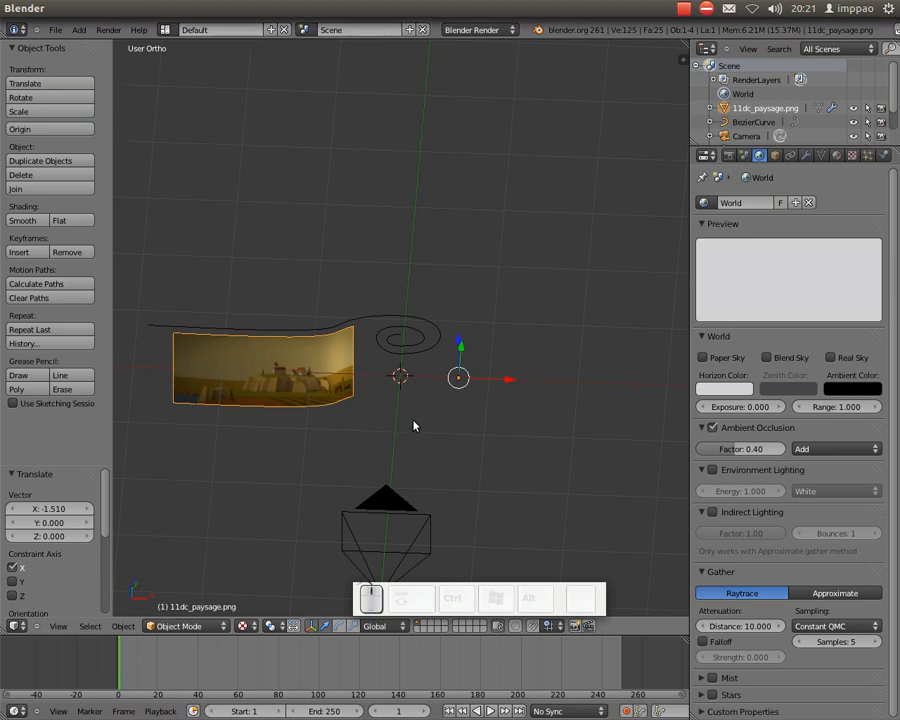
{"action": "middle_click_drag", "start_coordinate": [412, 419], "coordinate": [417, 396]}
{"action": "key", "text": "shift+a"}
{"action": "mouse_move", "coordinate": [416, 384]}
{"action": "left_click", "coordinate": [456, 384]}
{"action": "key", "text": "g"}
{"action": "key", "text": "z"}
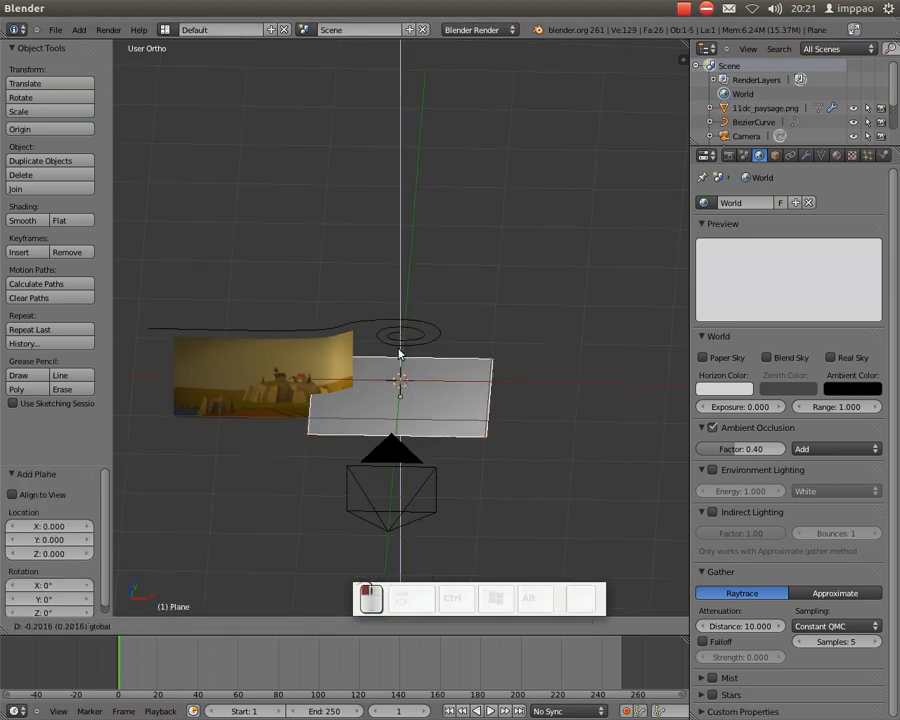
{"action": "left_click", "coordinate": [400, 385]}
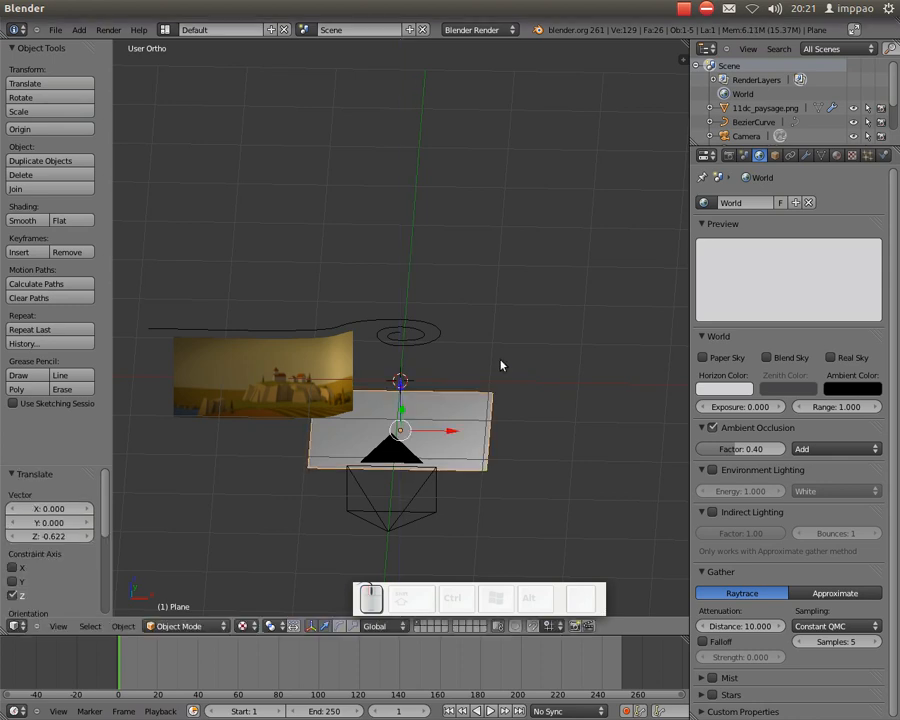
Scale the ground plane by 10 and render a test image.
{"action": "type", "text": "s10"}
{"action": "key", "text": "KP_Enter"}
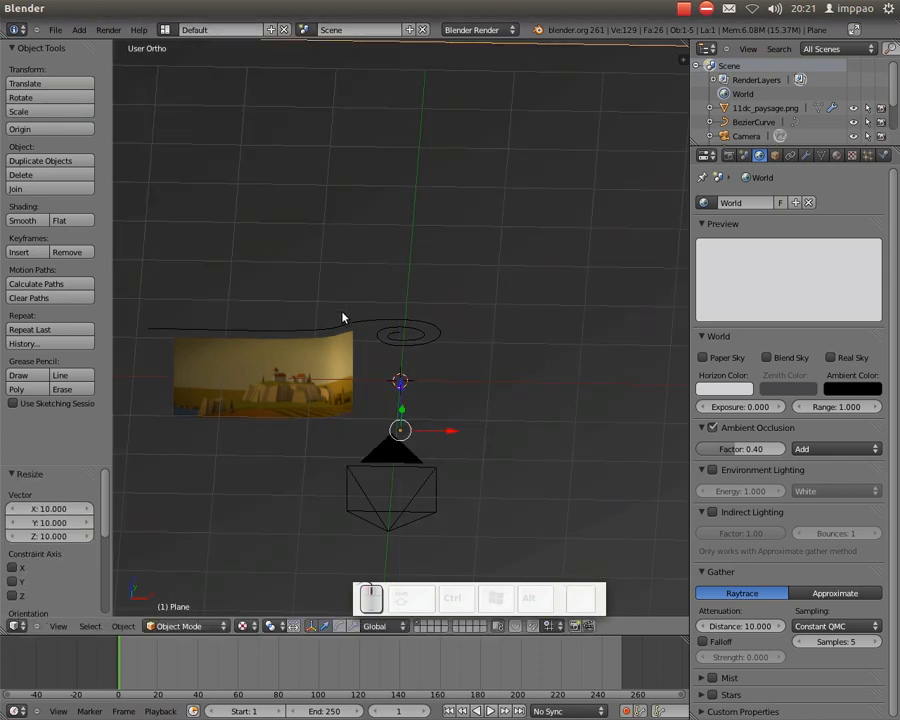
{"action": "key", "text": "F12"}
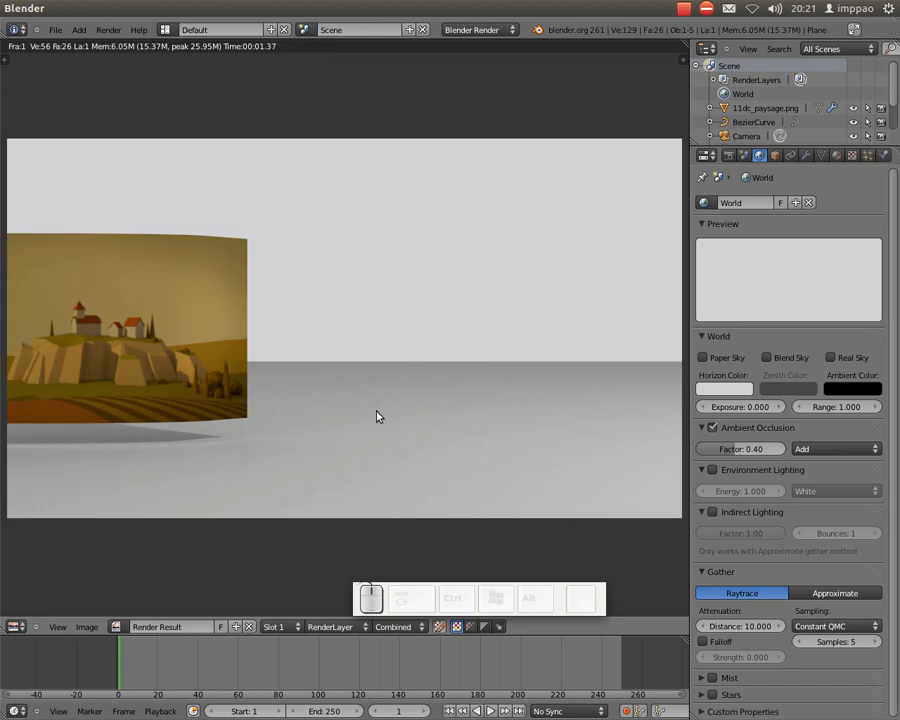
{"action": "key", "text": "Escape"}
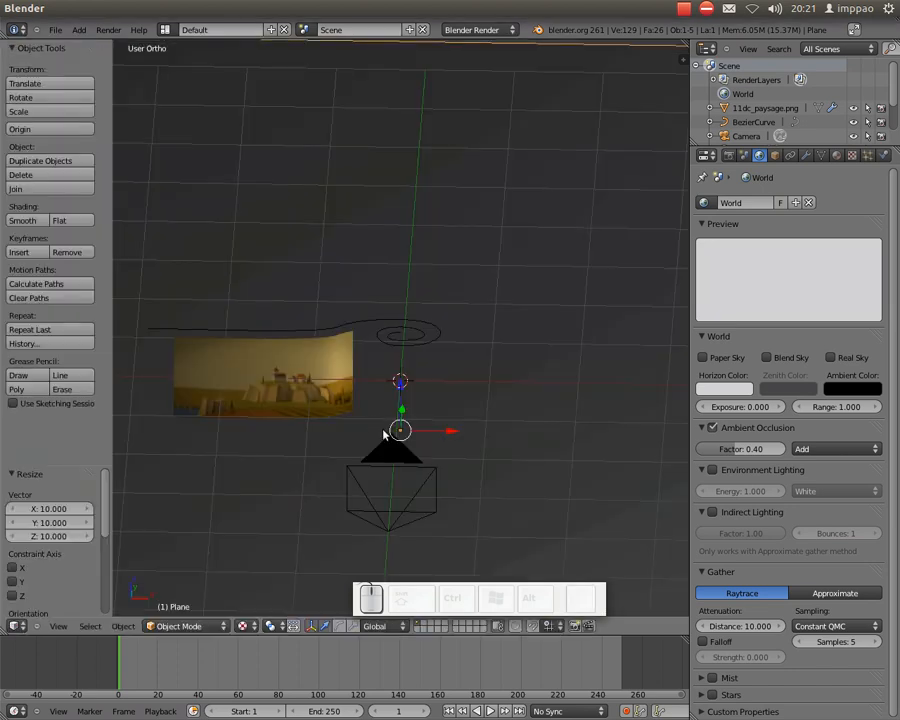
Create a new material for the ground plane.
{"action": "scroll", "coordinate": [443, 462], "scroll_direction": "down", "scroll_amount": 3}
{"action": "middle_click_drag", "start_coordinate": [441, 464], "coordinate": [434, 432]}
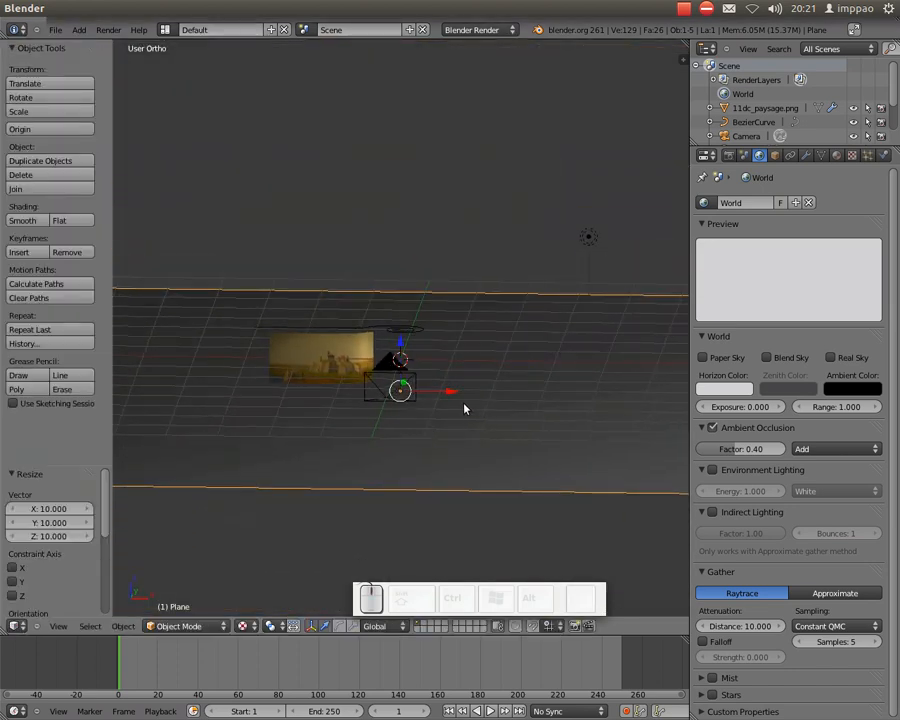
{"action": "middle_click_drag", "start_coordinate": [488, 384], "coordinate": [528, 384]}
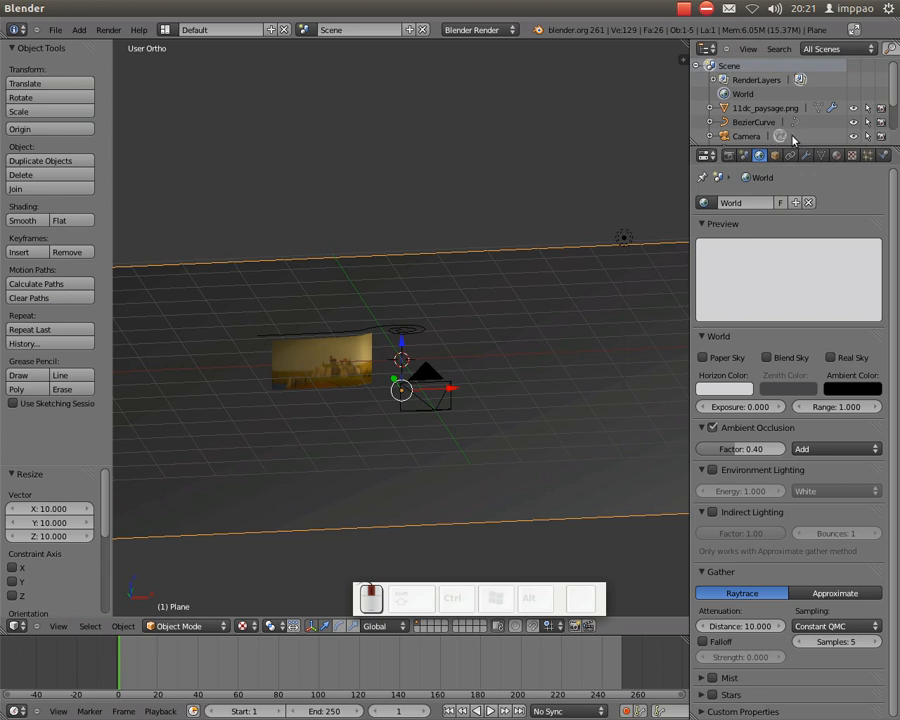
{"action": "left_click", "coordinate": [837, 155]}
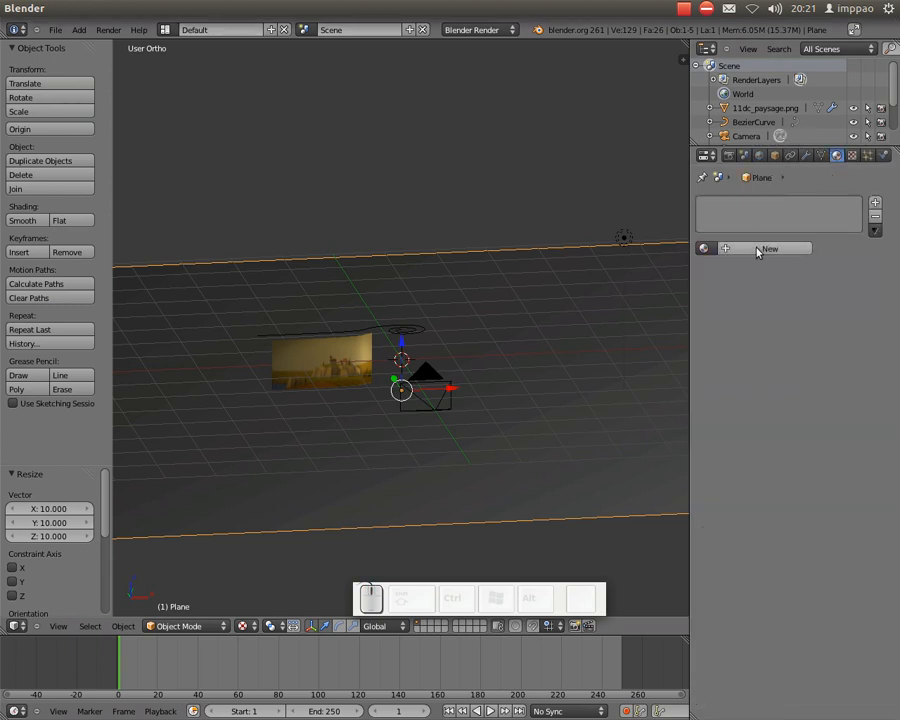
{"action": "left_click", "coordinate": [760, 248]}
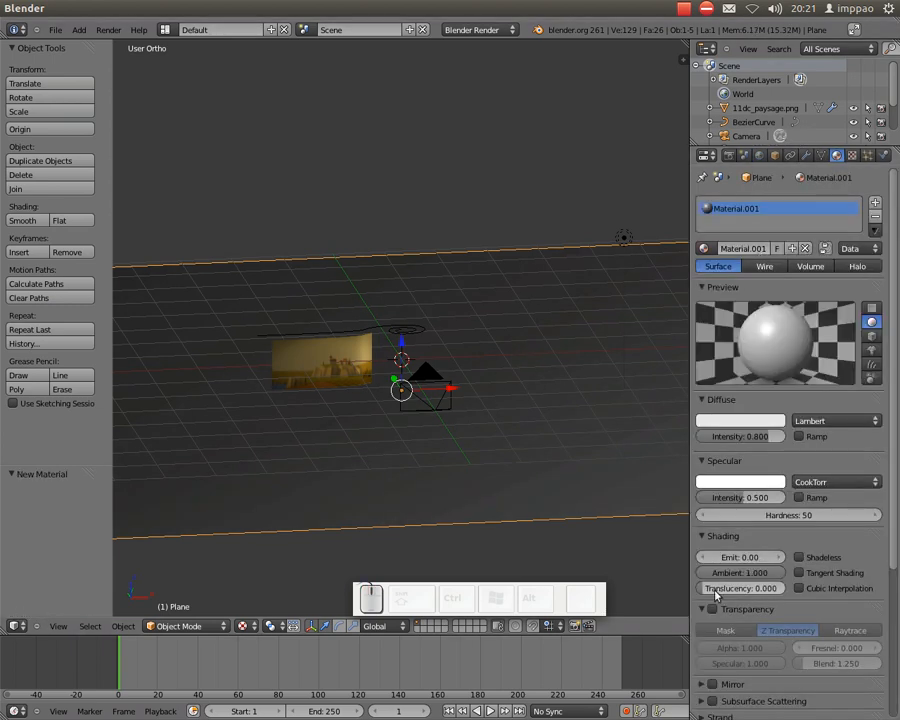
Turn on Shadows Only in the ground material's shadow settings and render the scene.
{"action": "middle_click_drag", "start_coordinate": [476, 418], "coordinate": [572, 361]}
{"action": "scroll", "coordinate": [806, 554], "scroll_direction": "down", "scroll_amount": 5}
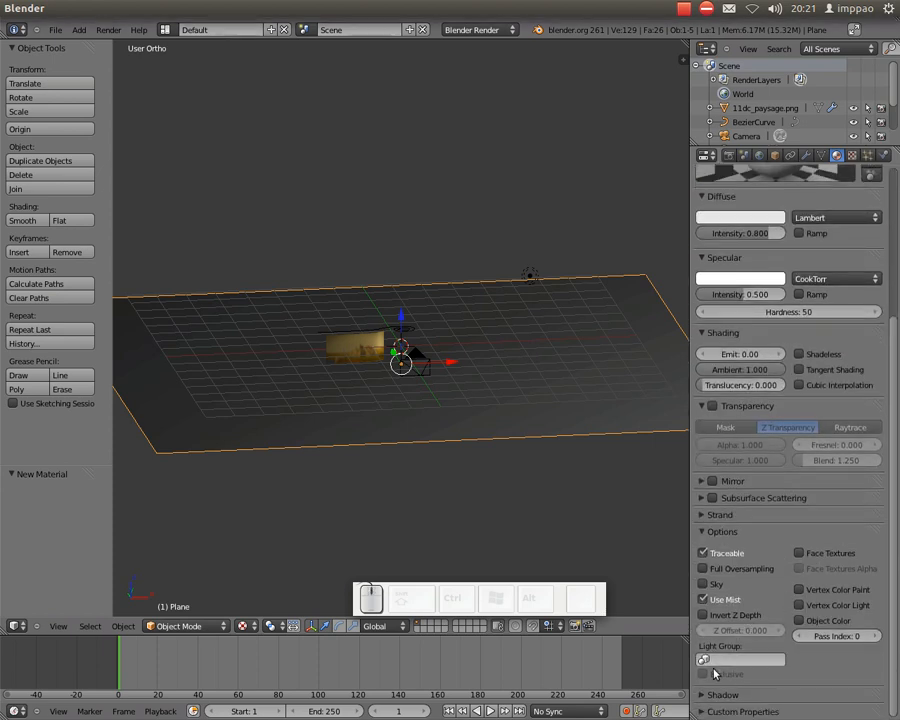
{"action": "left_click", "coordinate": [712, 693]}
{"action": "scroll", "coordinate": [738, 665], "scroll_direction": "down", "scroll_amount": 3}
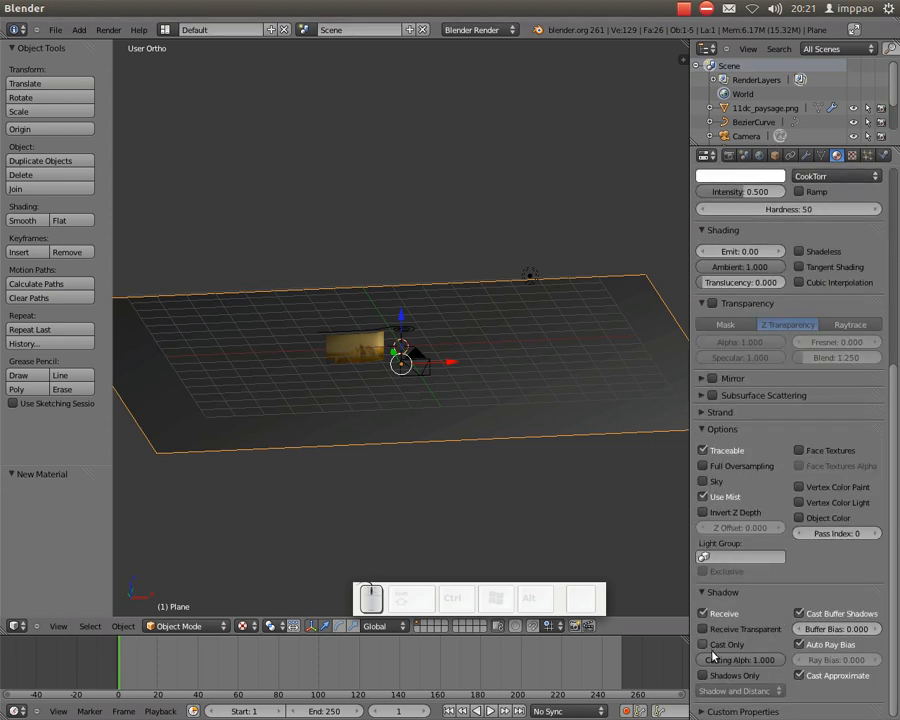
{"action": "left_click", "coordinate": [704, 676]}
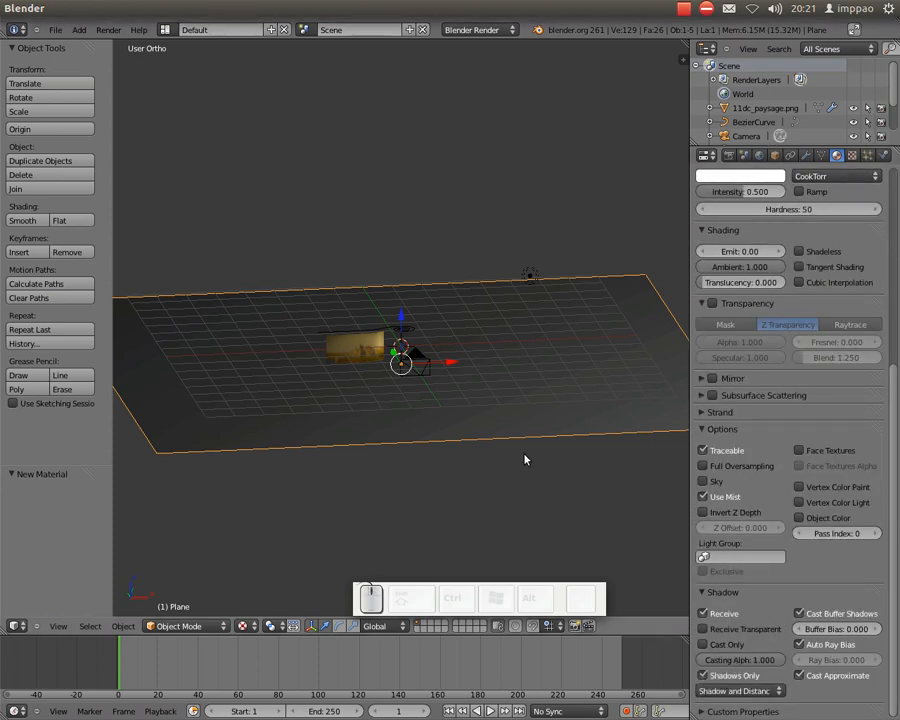
{"action": "key", "text": "F12"}
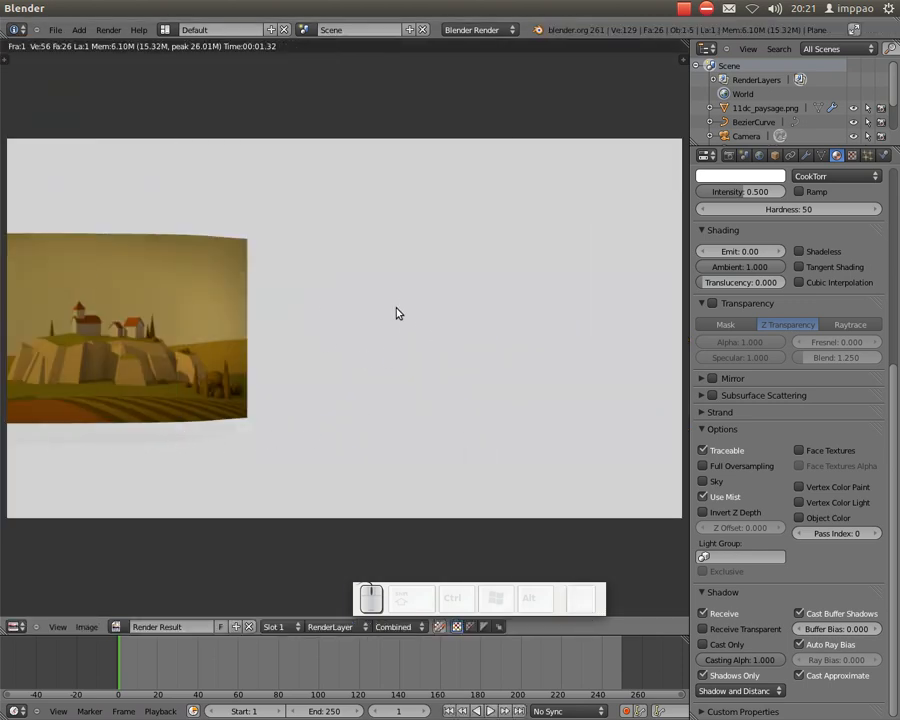
Turn off Shadows Only in the ground plane's material and leave the render view.
{"action": "left_click", "coordinate": [704, 676]}
{"action": "key", "text": "Escape"}
Slide the landscape image 1.756 units along X so it rolls up on the curve, and render the scene.
{"action": "middle_click_drag", "start_coordinate": [508, 436], "coordinate": [455, 407]}
{"action": "left_click_drag", "start_coordinate": [455, 407], "coordinate": [588, 370]}
{"action": "key", "text": "ctrl+z"}
{"action": "right_click", "coordinate": [343, 364]}
{"action": "key", "text": "F12"}
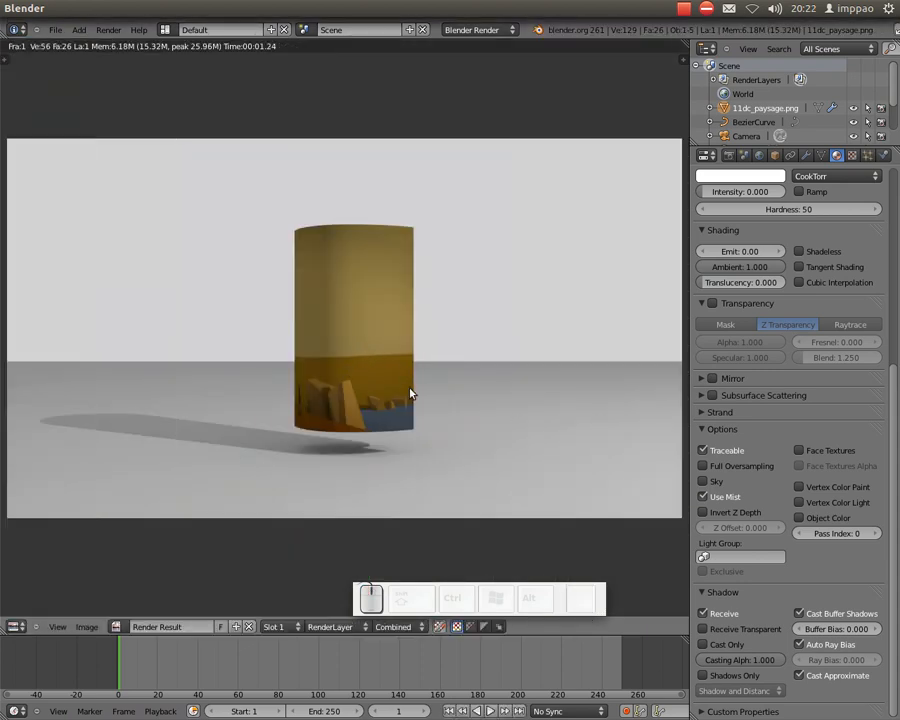
{"action": "key", "text": "Escape"}
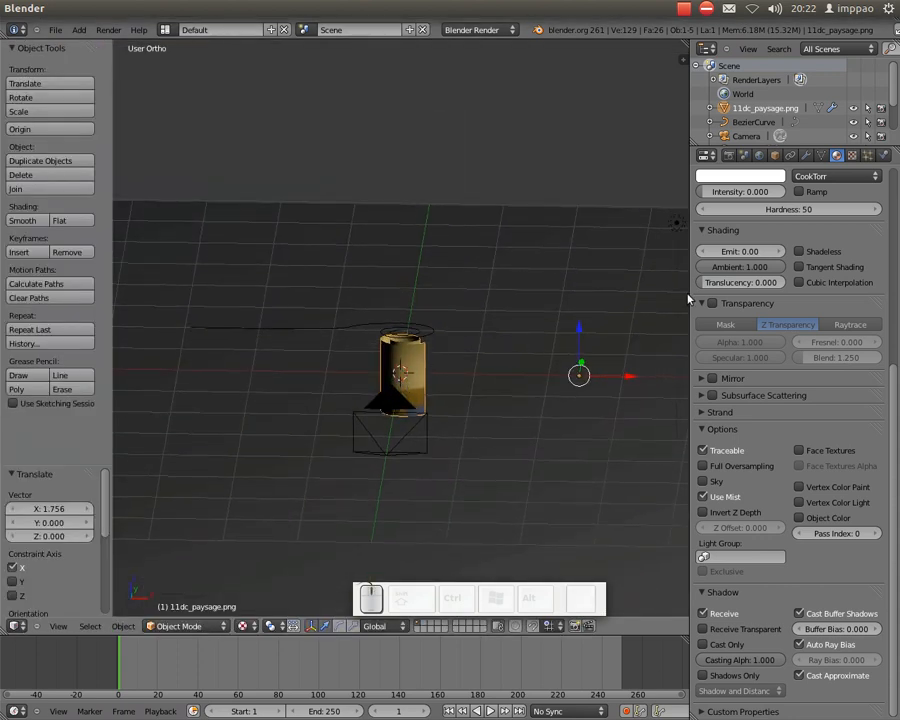
Add a Solidify modifier to the landscape image after its Curve modifier.
{"action": "left_click", "coordinate": [805, 155]}
{"action": "left_click", "coordinate": [764, 220]}
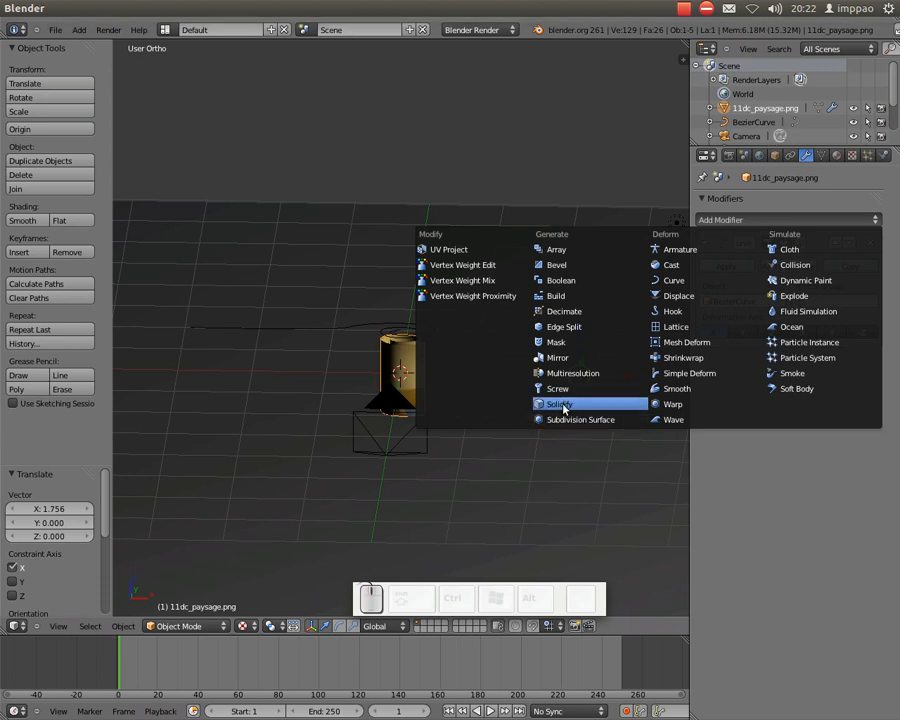
{"action": "left_click", "coordinate": [563, 405]}
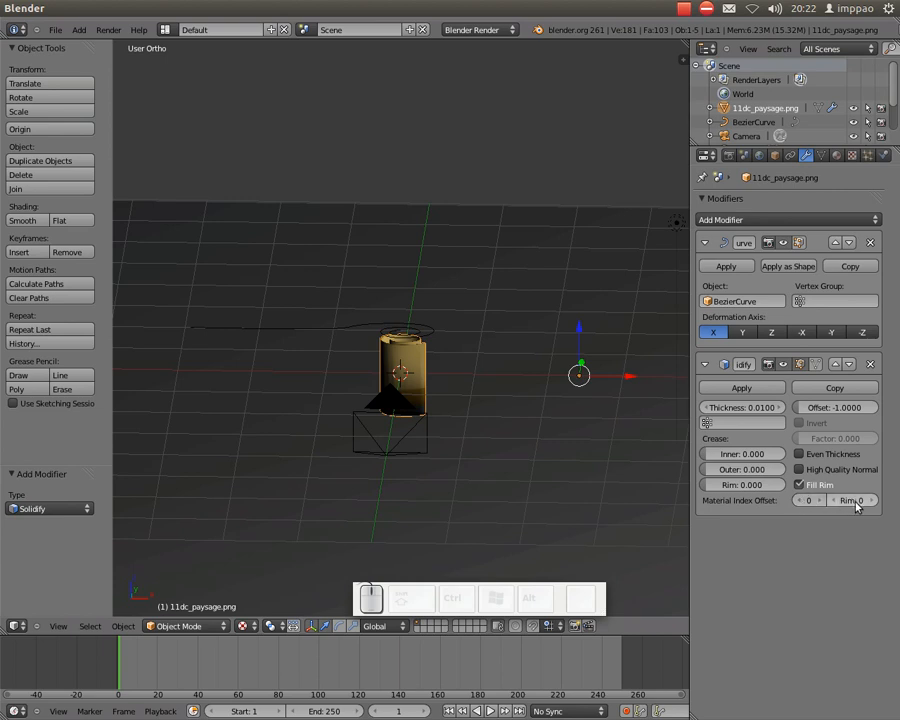
Add a second material to the landscape image, with specular intensity 0 and the name arriere.
{"action": "left_click", "coordinate": [838, 155]}
{"action": "scroll", "coordinate": [865, 231], "scroll_direction": "up", "scroll_amount": 8}
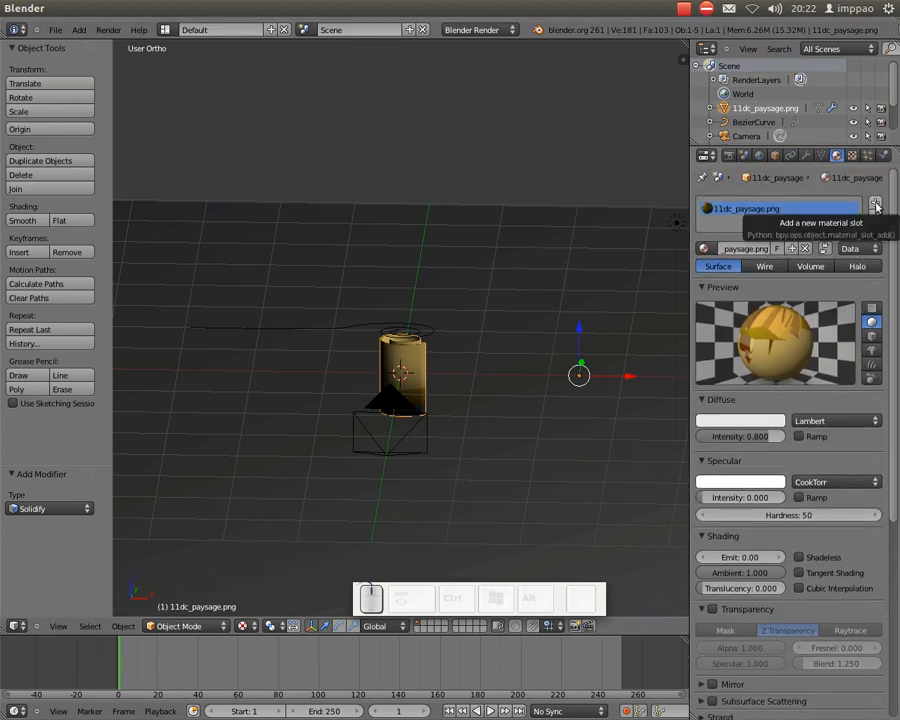
{"action": "left_click", "coordinate": [876, 205]}
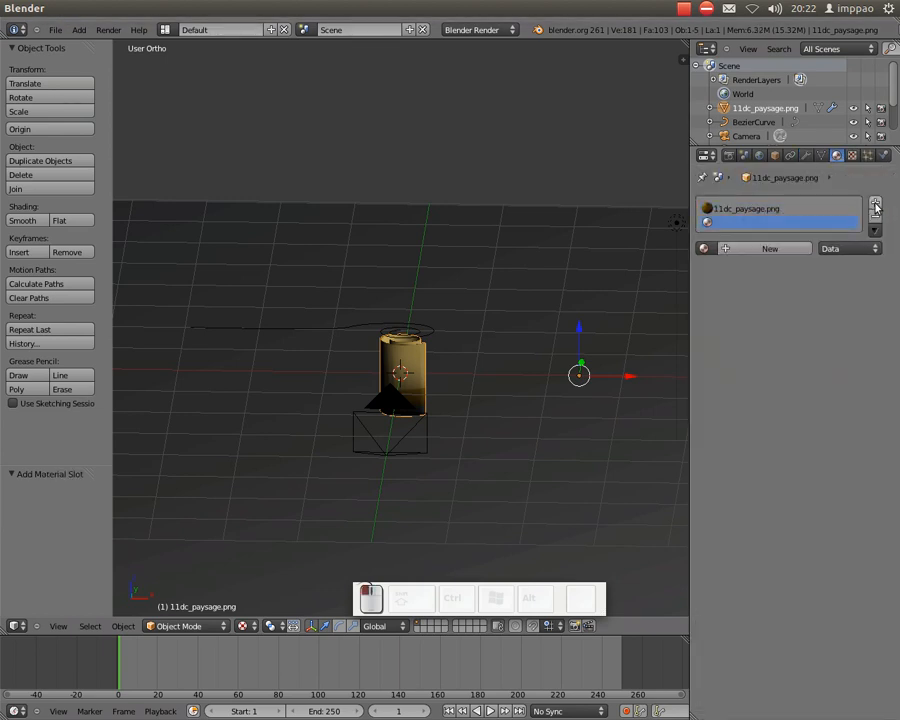
{"action": "left_click", "coordinate": [750, 250]}
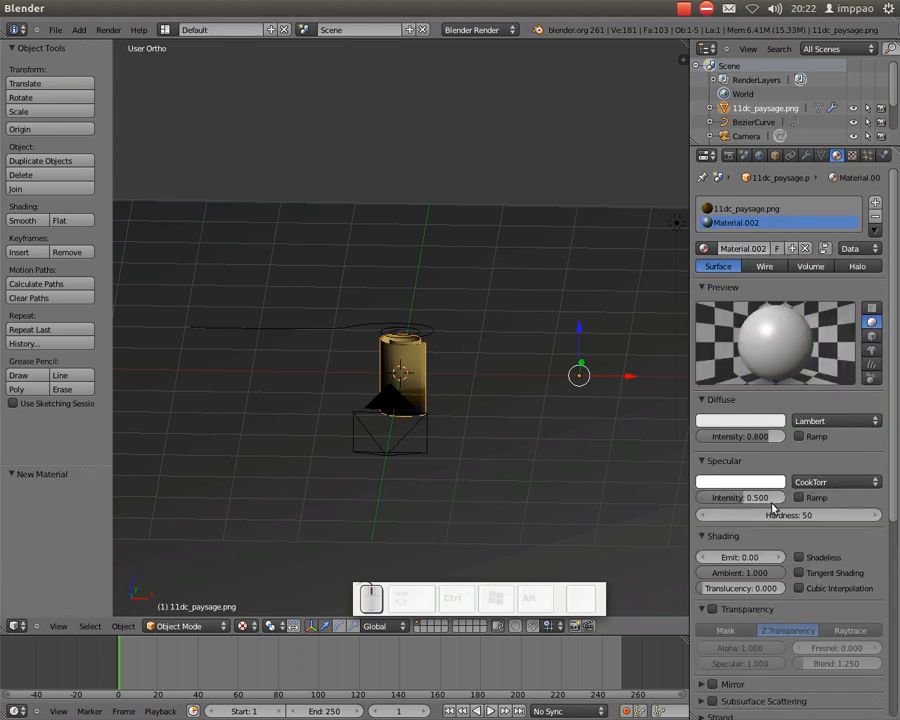
{"action": "left_click_drag", "start_coordinate": [746, 501], "coordinate": [668, 495]}
{"action": "left_click", "coordinate": [757, 248]}
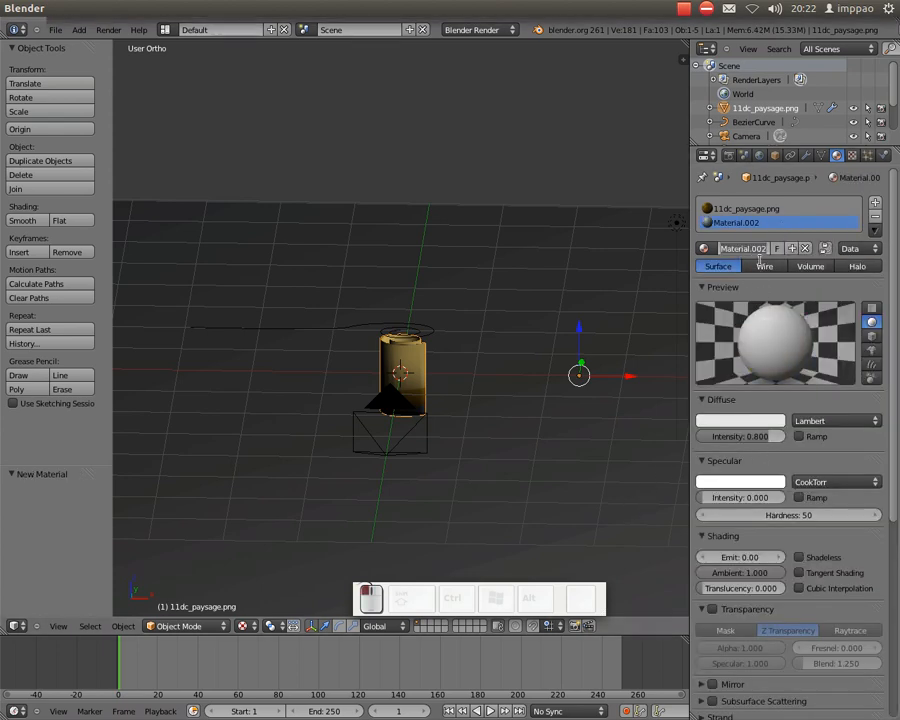
{"action": "type", "text": "arriere"}
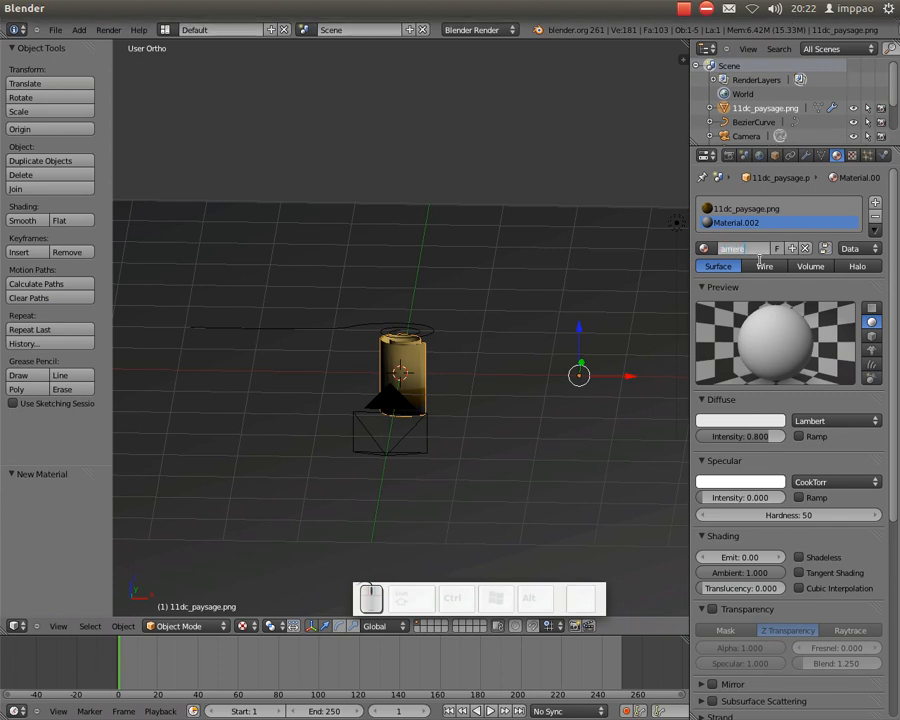
{"action": "key", "text": "Return"}
Give the arriere material an Image or Movie texture using 11dc_paysage_back.png from the 12dc_image_enroule folder.
{"action": "left_click", "coordinate": [853, 157]}
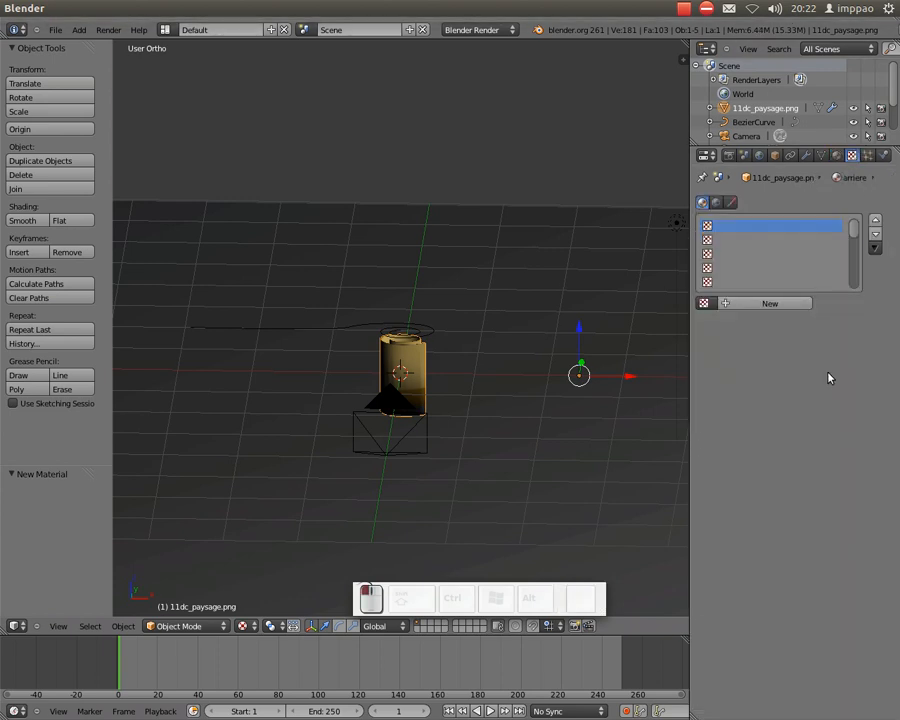
{"action": "left_click", "coordinate": [742, 301]}
{"action": "left_click", "coordinate": [772, 321]}
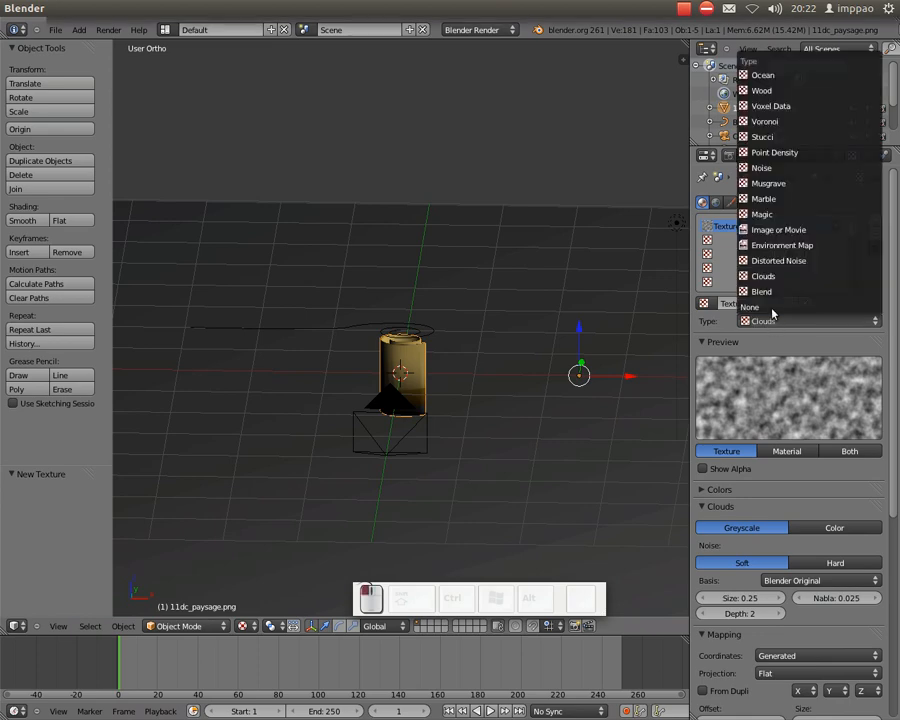
{"action": "left_click", "coordinate": [765, 229]}
{"action": "left_click", "coordinate": [845, 527]}
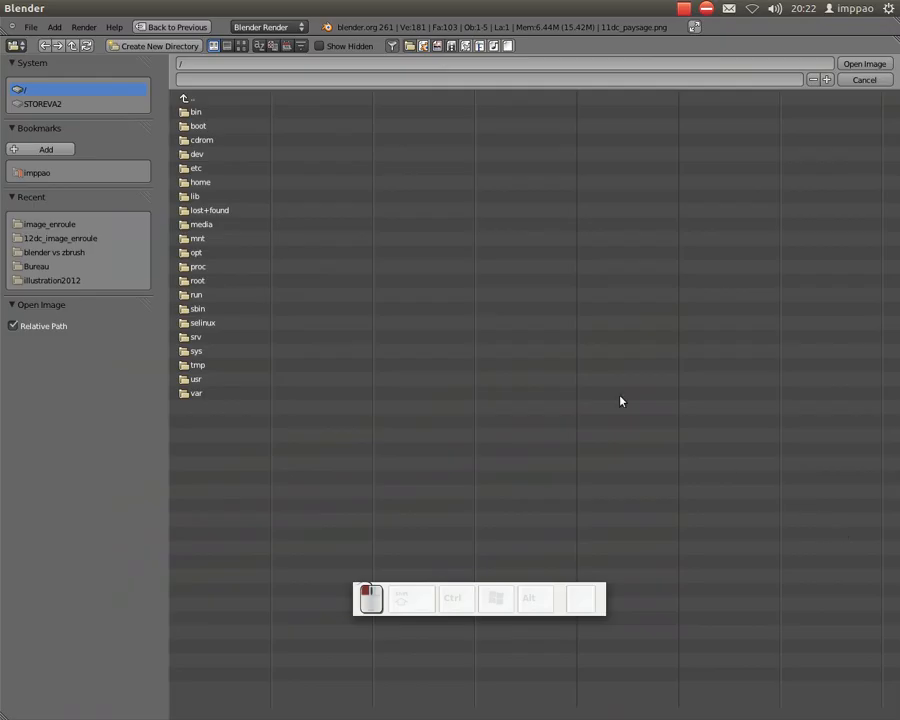
{"action": "left_click", "coordinate": [92, 234]}
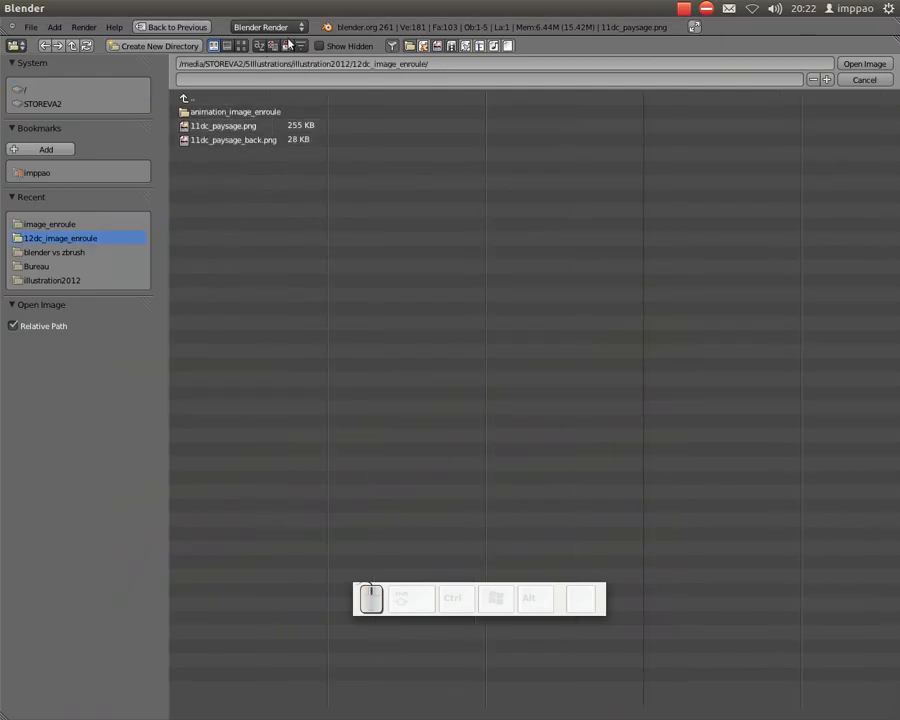
{"action": "left_click", "coordinate": [242, 47]}
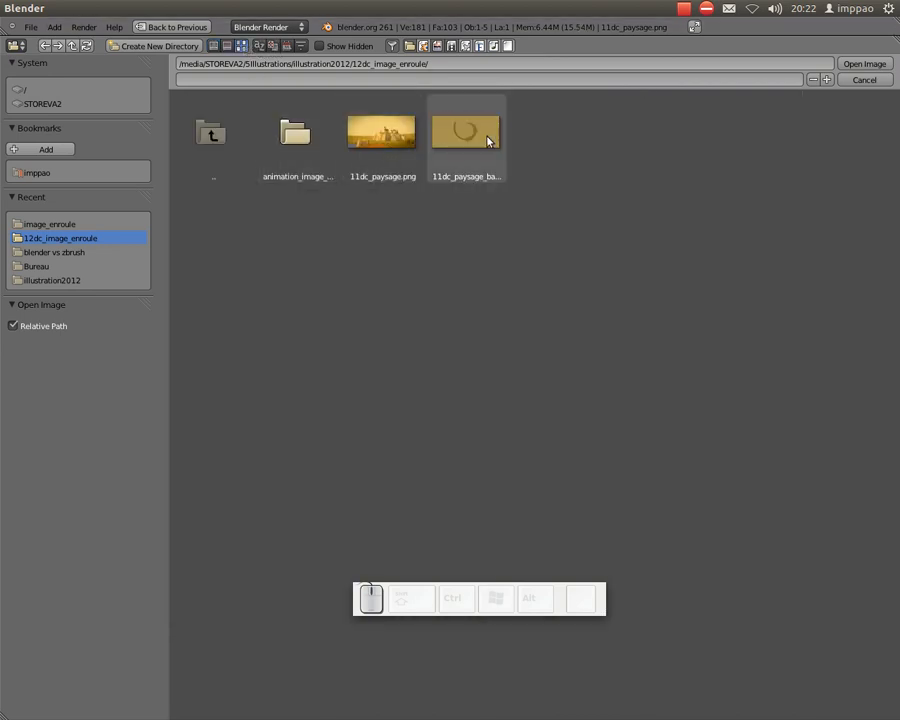
{"action": "left_click", "coordinate": [466, 135]}
{"action": "left_click", "coordinate": [864, 64]}
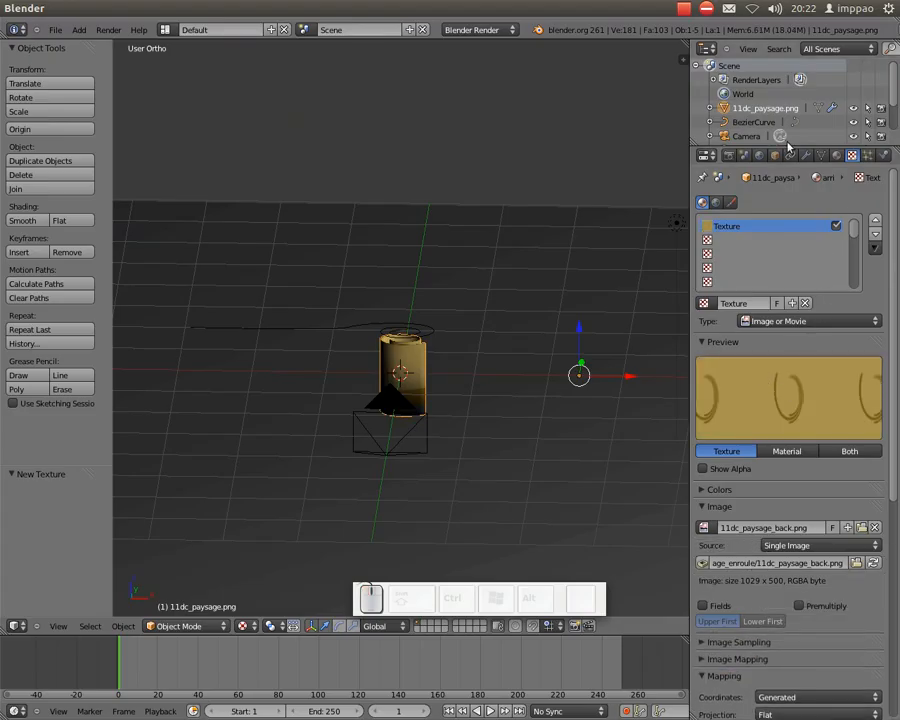
Add a third material to the landscape image and name it bord.
{"action": "left_click", "coordinate": [835, 156]}
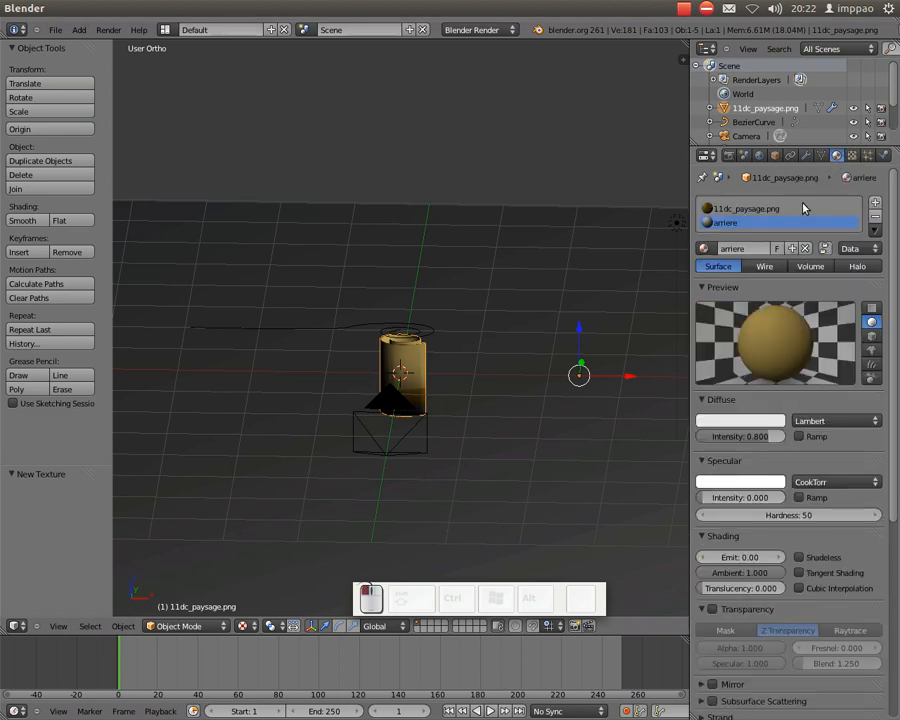
{"action": "left_click", "coordinate": [875, 204]}
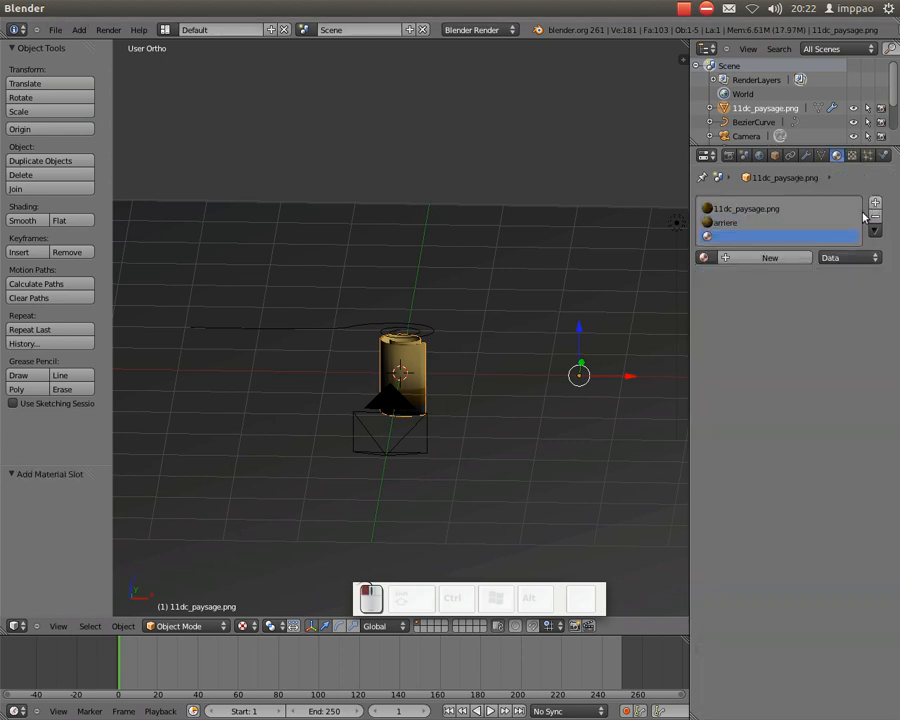
{"action": "left_click", "coordinate": [743, 259]}
{"action": "double_click", "coordinate": [738, 258]}
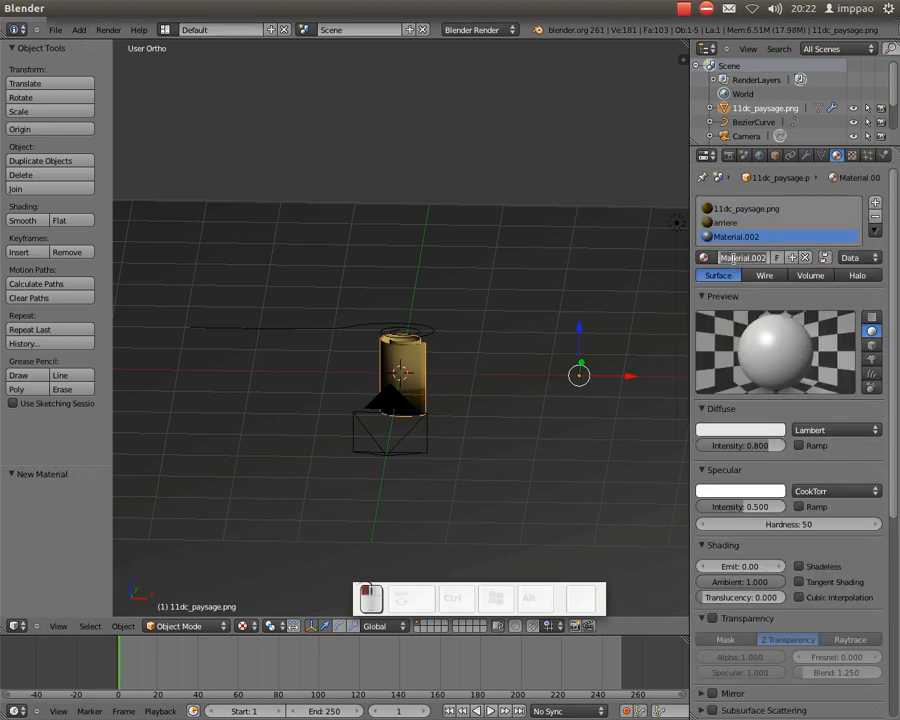
{"action": "type", "text": "bord"}
{"action": "key", "text": "Return"}
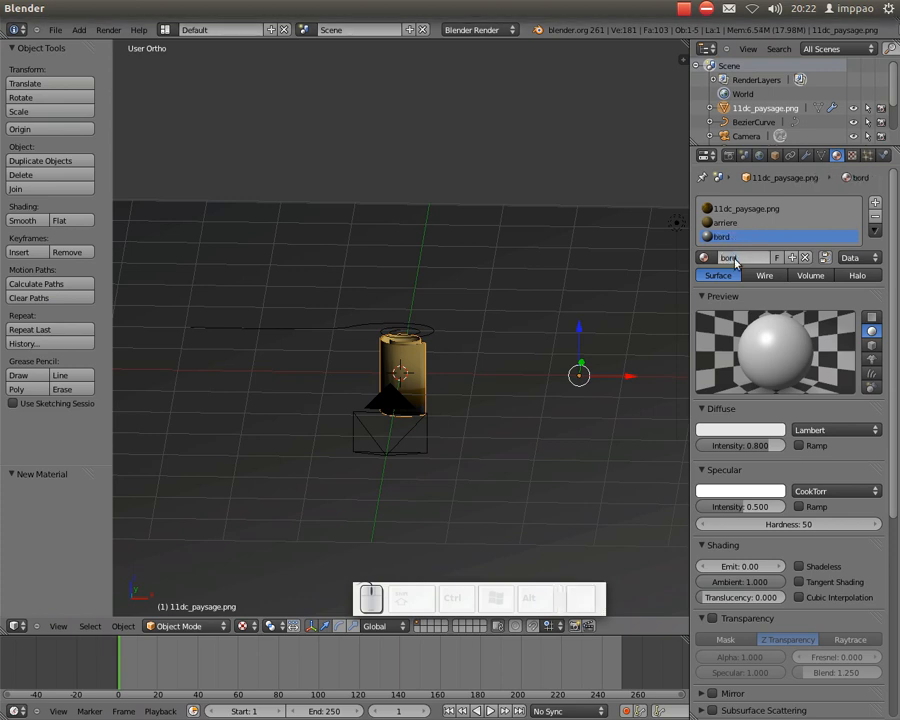
Set the bord material's specular intensity to 0 and sample its diffuse colour from the rolled image.
{"action": "left_click", "coordinate": [709, 508]}
{"action": "left_click", "coordinate": [746, 430]}
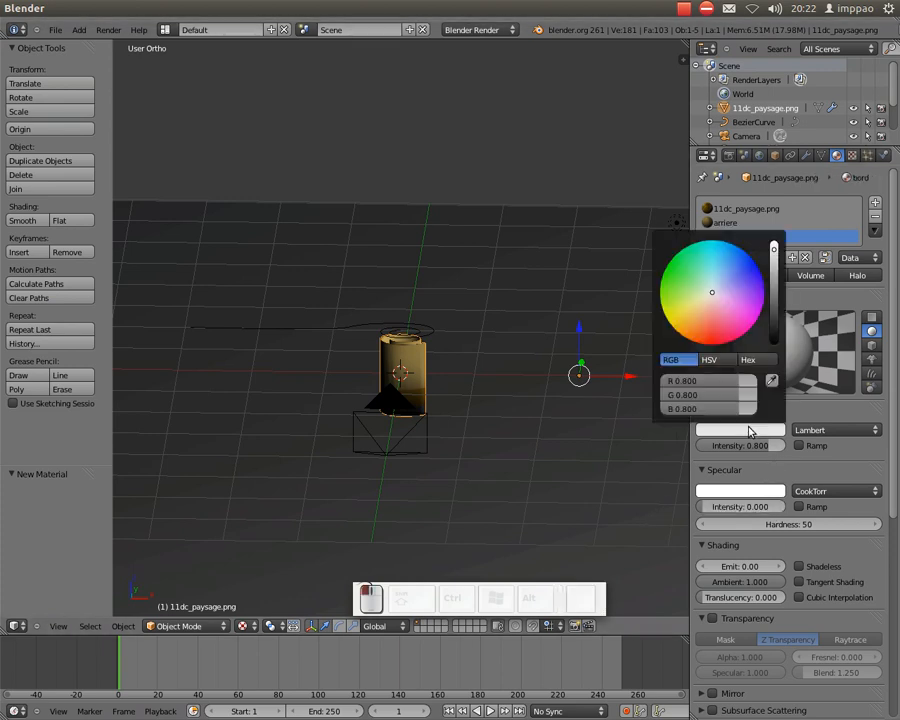
{"action": "left_click", "coordinate": [707, 313]}
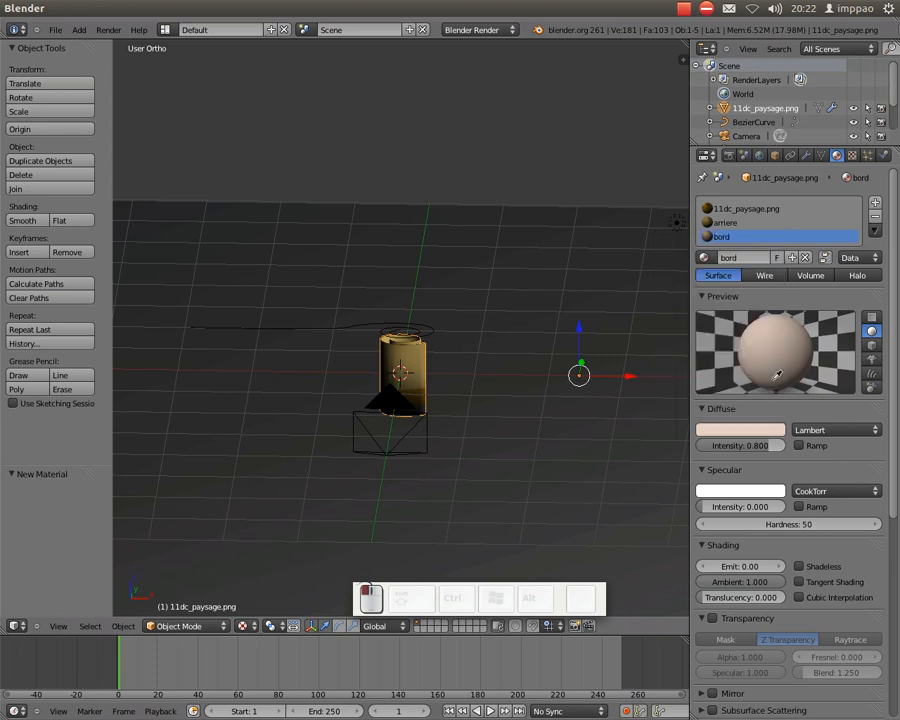
{"action": "left_click", "coordinate": [408, 357]}
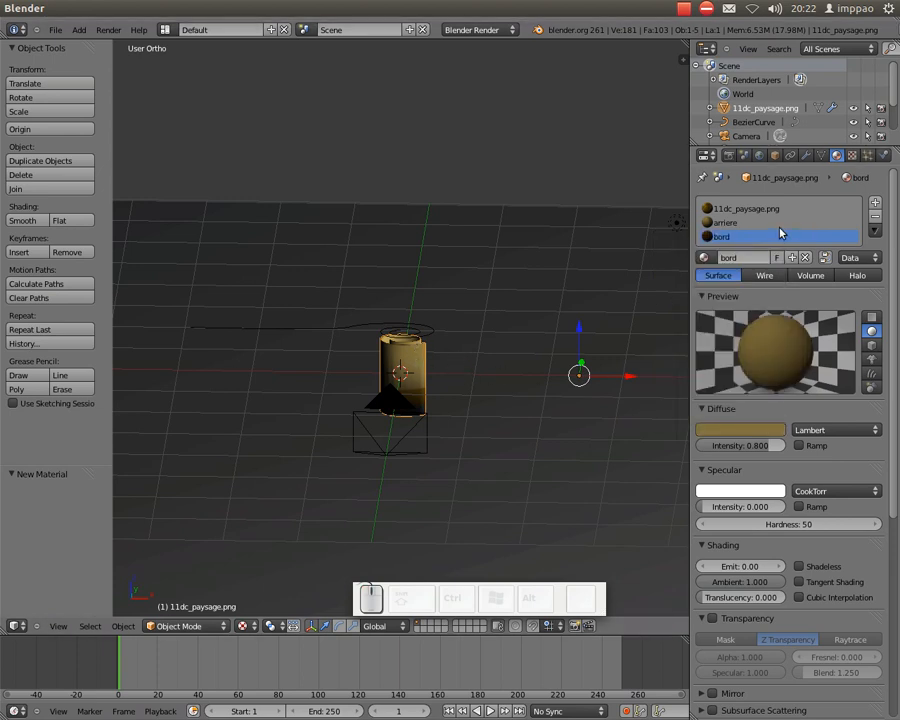
Move the landscape image 0.318 units along X to shift its roll on the curve.
{"action": "scroll", "coordinate": [468, 362], "scroll_direction": "up", "scroll_amount": 6}
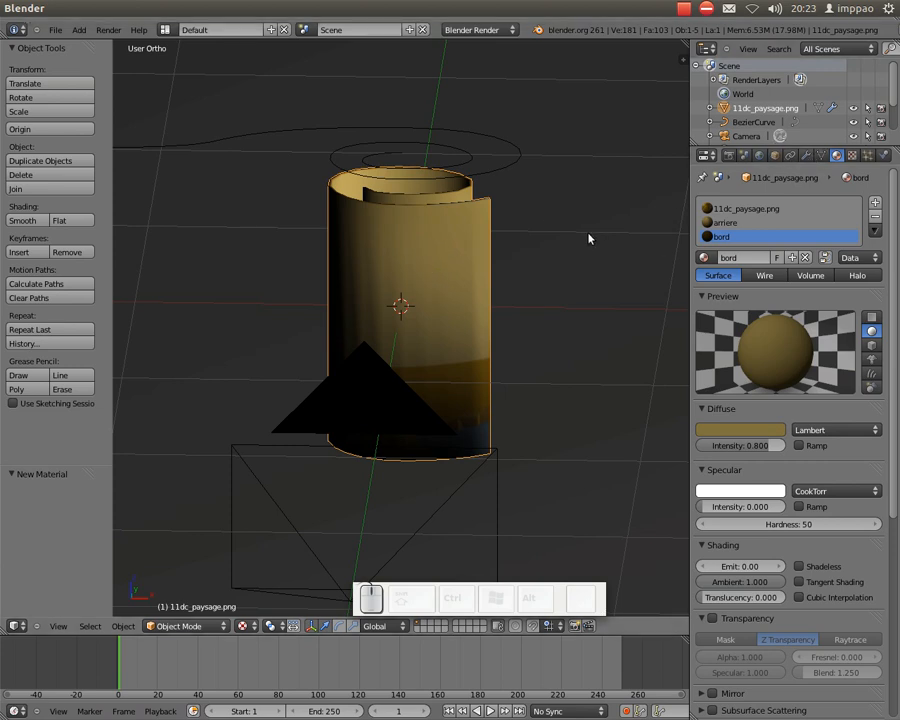
{"action": "scroll", "coordinate": [464, 444], "scroll_direction": "down", "scroll_amount": 5}
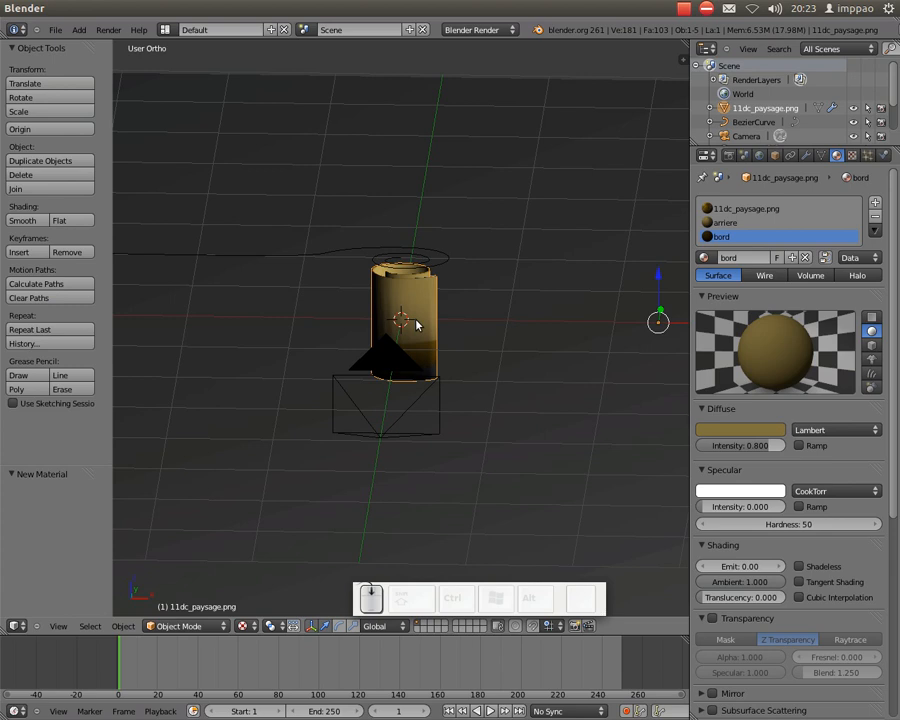
{"action": "scroll", "coordinate": [585, 329], "scroll_direction": "down", "scroll_amount": 1}
{"action": "left_click_drag", "start_coordinate": [668, 324], "coordinate": [690, 336]}
Increase the Solidify thickness of the landscape image to 0.08528.
{"action": "left_click", "coordinate": [821, 155]}
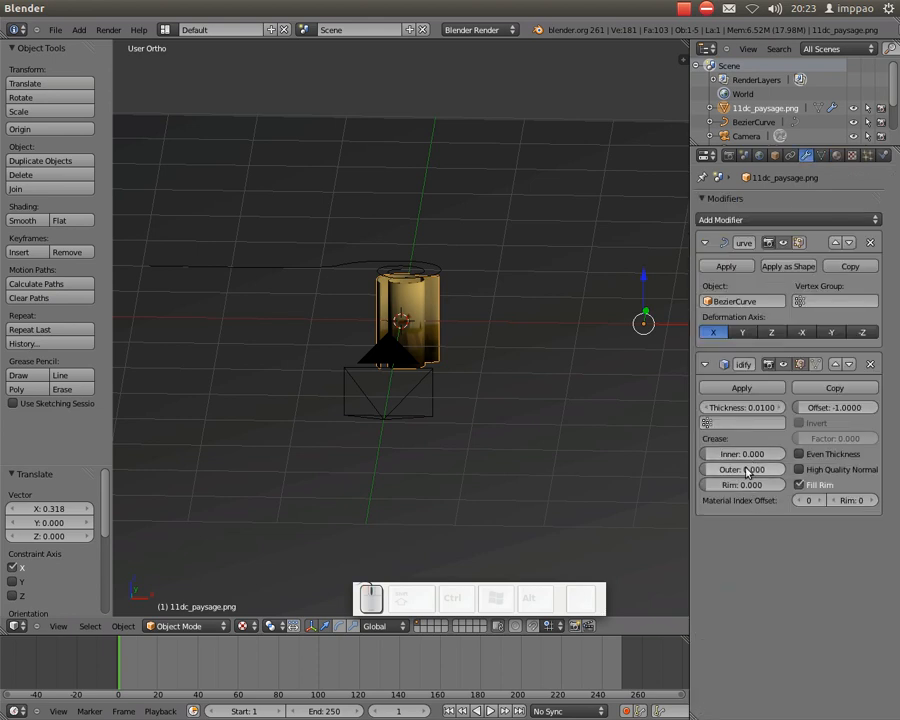
{"action": "mouse_move", "coordinate": [745, 408]}
{"action": "left_mouse_down"}
{"action": "mouse_move", "coordinate": [763, 410]}
{"action": "mouse_move", "coordinate": [742, 410]}
{"action": "left_mouse_up"}
{"action": "scroll", "coordinate": [482, 392], "scroll_direction": "up", "scroll_amount": 6}
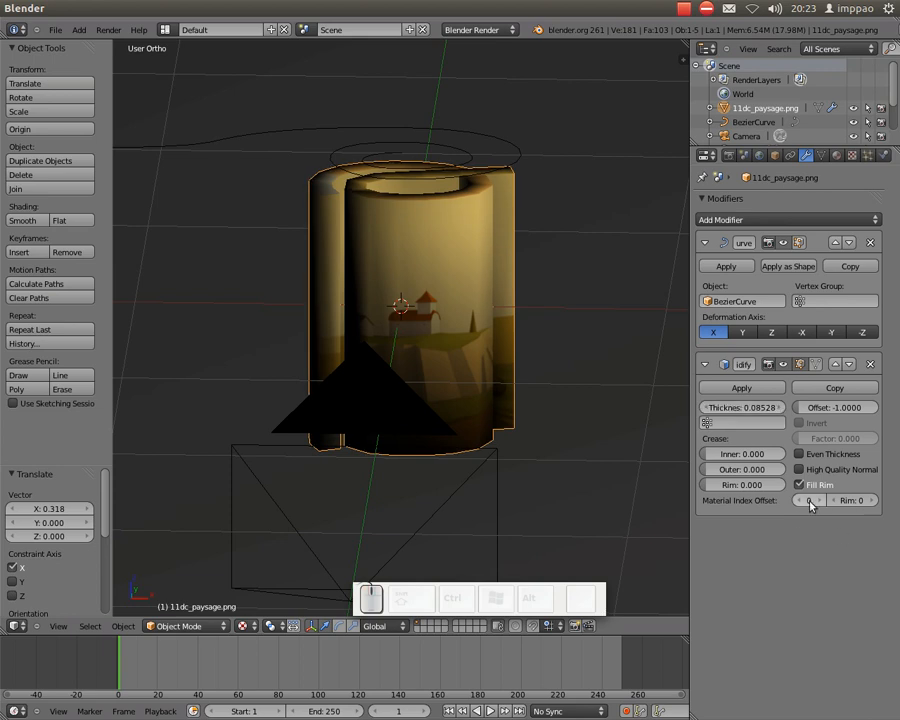
Set the Solidify material index offset to 1 and its rim offset to 2, and render the result.
{"action": "left_click", "coordinate": [836, 155]}
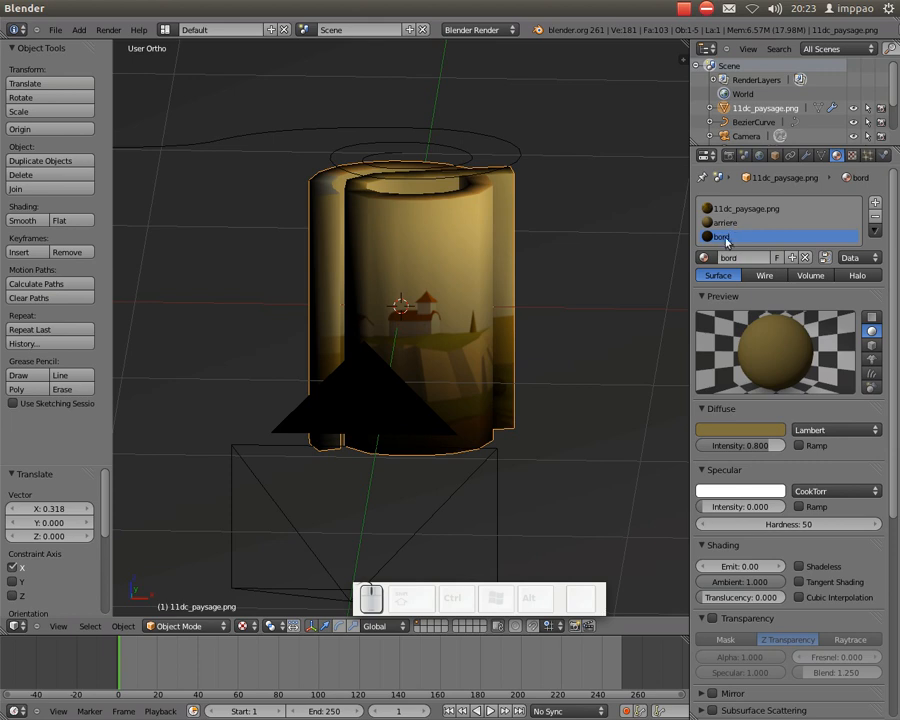
{"action": "left_click", "coordinate": [806, 155]}
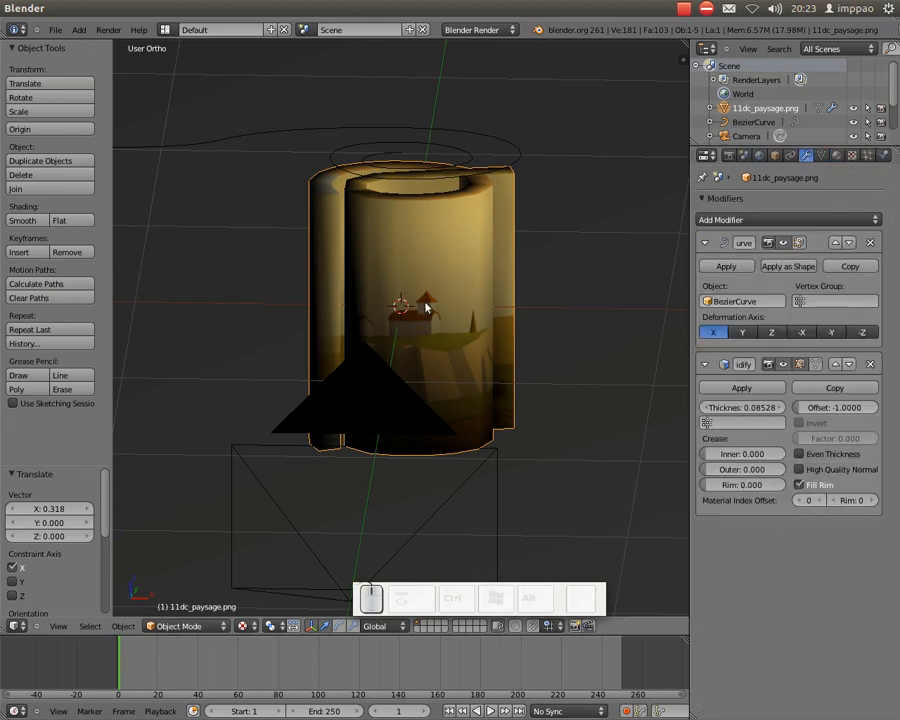
{"action": "left_click", "coordinate": [820, 501]}
{"action": "left_click", "coordinate": [874, 500]}
{"action": "left_click", "coordinate": [874, 500]}
{"action": "key", "text": "F12"}
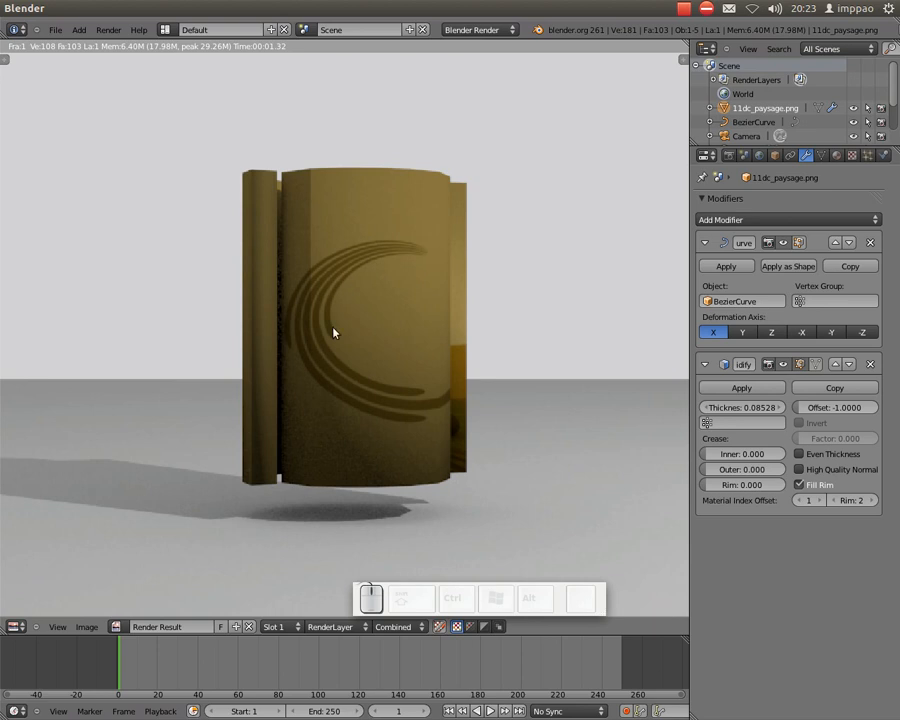
{"action": "key", "text": "Escape"}
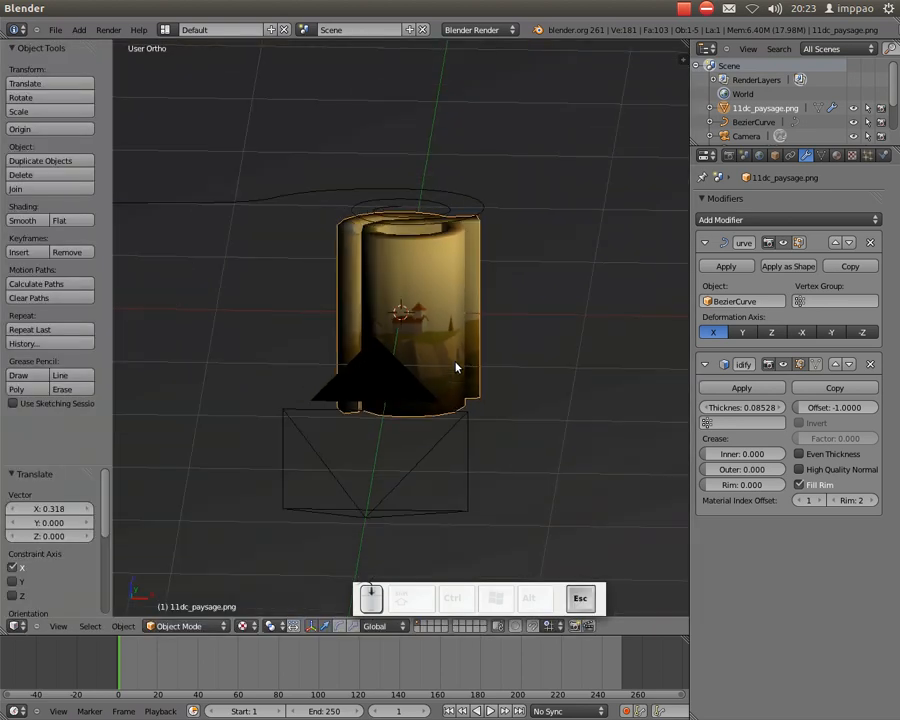
Set the Solidify thickness of the landscape image to 0.01.
{"action": "left_click", "coordinate": [765, 408]}
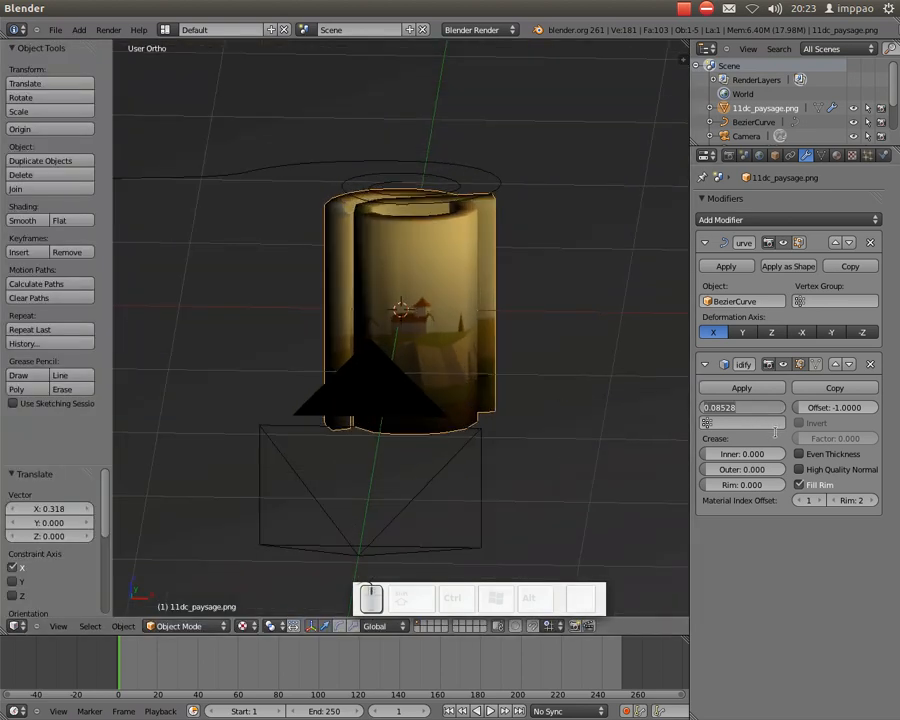
{"action": "type", "text": "0.01"}
{"action": "key", "text": "Return"}
{"action": "middle_click_drag", "start_coordinate": [458, 341], "coordinate": [394, 343]}
{"action": "right_click", "coordinate": [458, 368]}
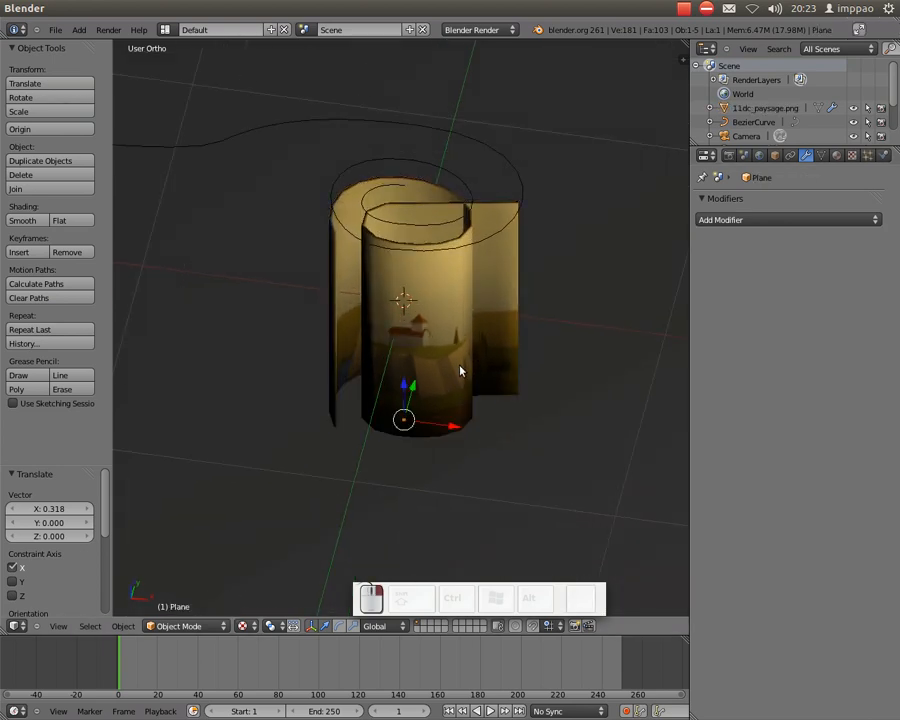
{"action": "scroll", "coordinate": [452, 392], "scroll_direction": "down", "scroll_amount": 2}
{"action": "mouse_move", "coordinate": [450, 388]}
{"action": "left_mouse_down"}
{"action": "mouse_move", "coordinate": [434, 390]}
{"action": "mouse_move", "coordinate": [447, 397]}
{"action": "left_mouse_up"}
{"action": "key", "text": "ctrl+z"}
{"action": "key", "text": "ctrl+z"}
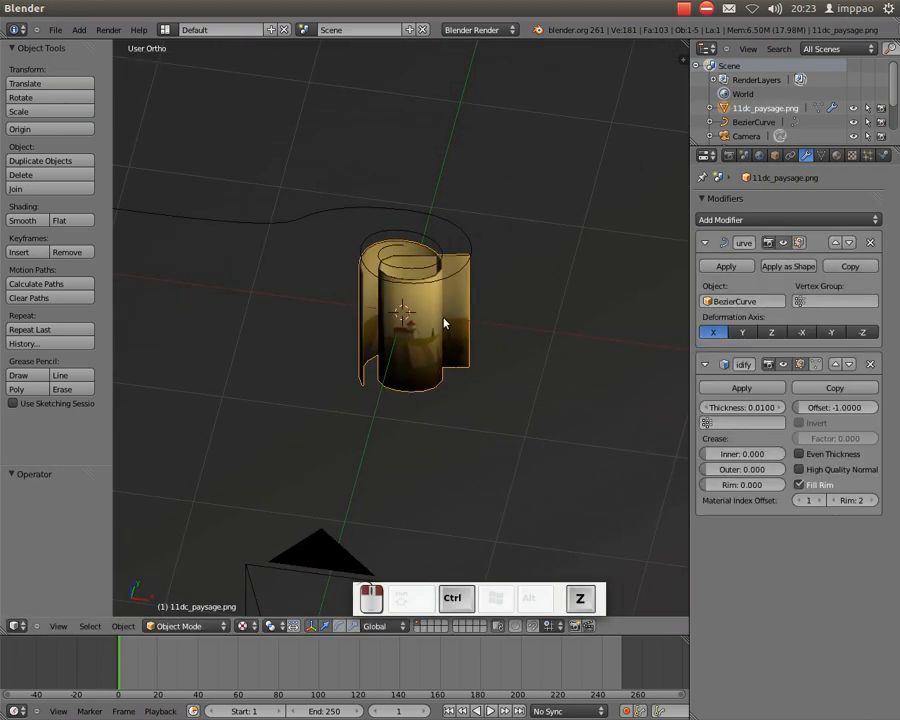
Move the landscape image -0.249 units along X and switch to the camera view.
{"action": "scroll", "coordinate": [481, 381], "scroll_direction": "down", "scroll_amount": 2}
{"action": "left_click_drag", "start_coordinate": [687, 362], "coordinate": [669, 356]}
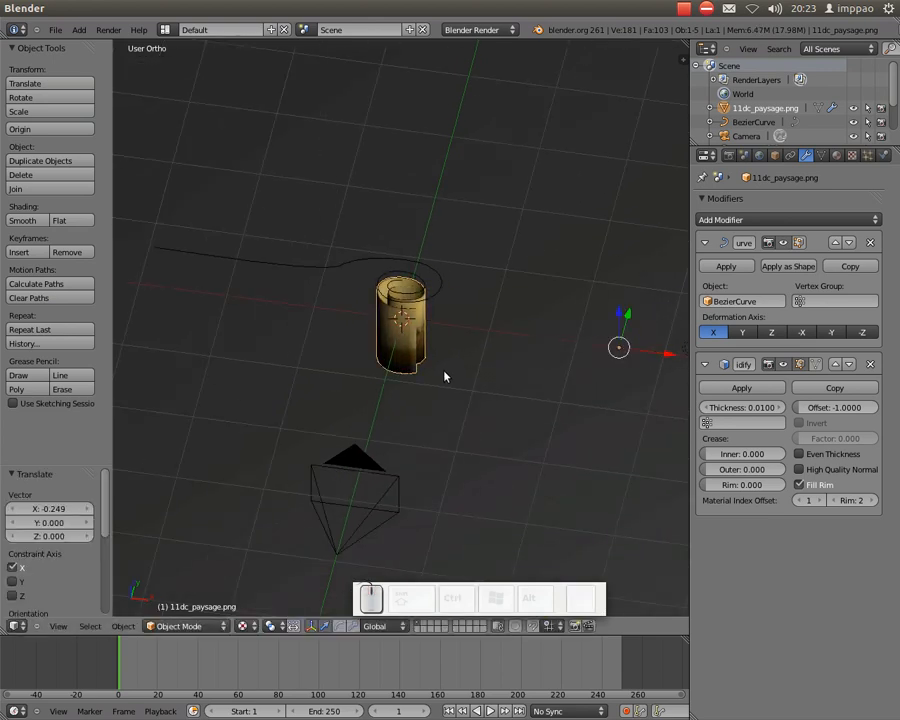
{"action": "key", "text": "KP_0"}
Save the scene as a new file named image_enroulee2.blend in the image_enroule folder of Bureau.
{"action": "left_click", "coordinate": [55, 30]}
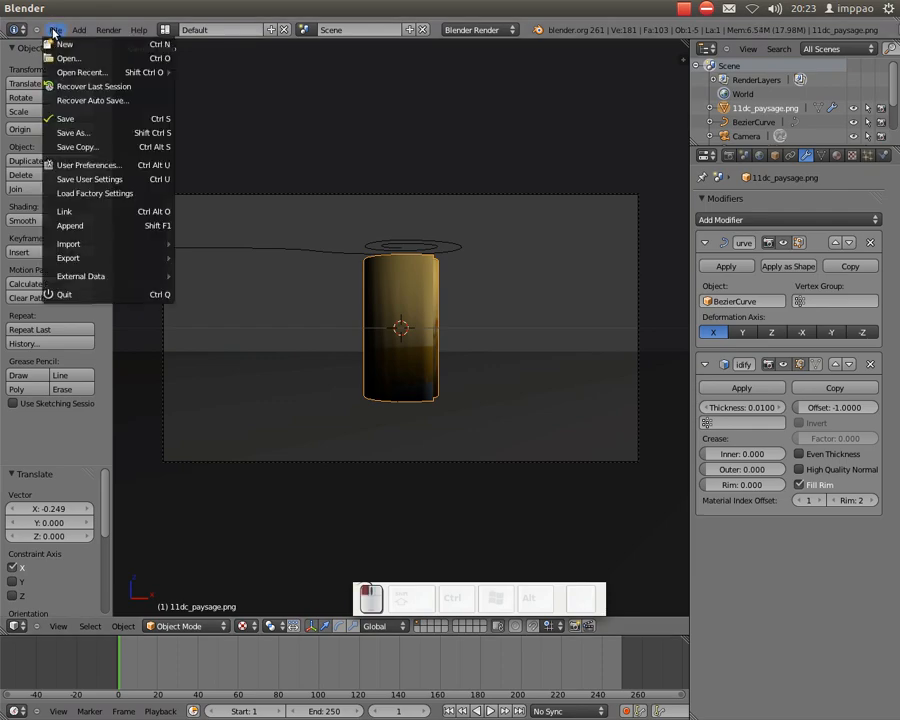
{"action": "left_click", "coordinate": [72, 132]}
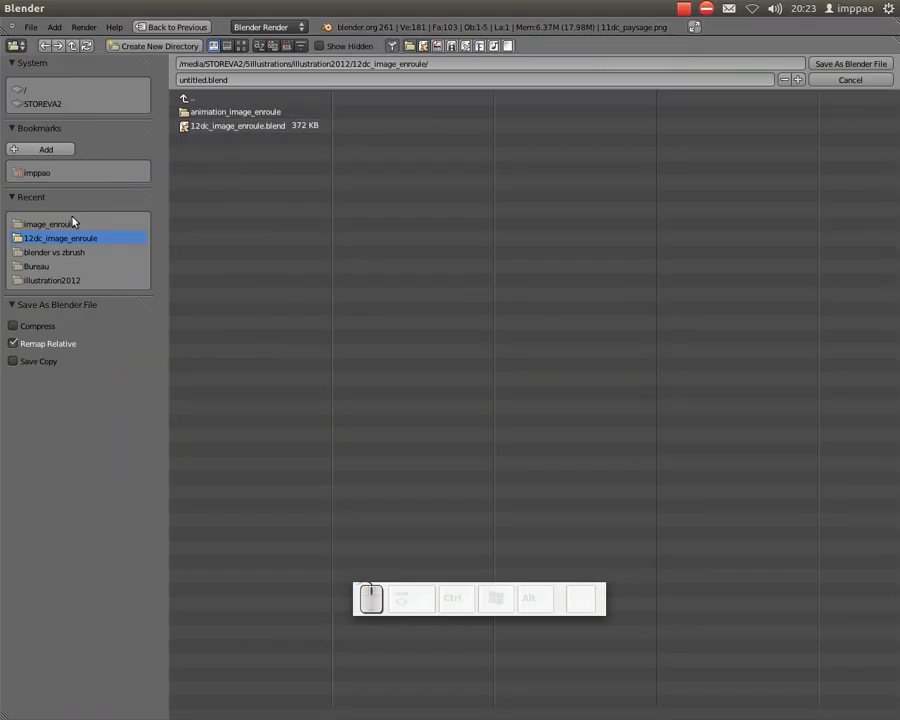
{"action": "left_click", "coordinate": [38, 267]}
{"action": "left_click", "coordinate": [211, 112]}
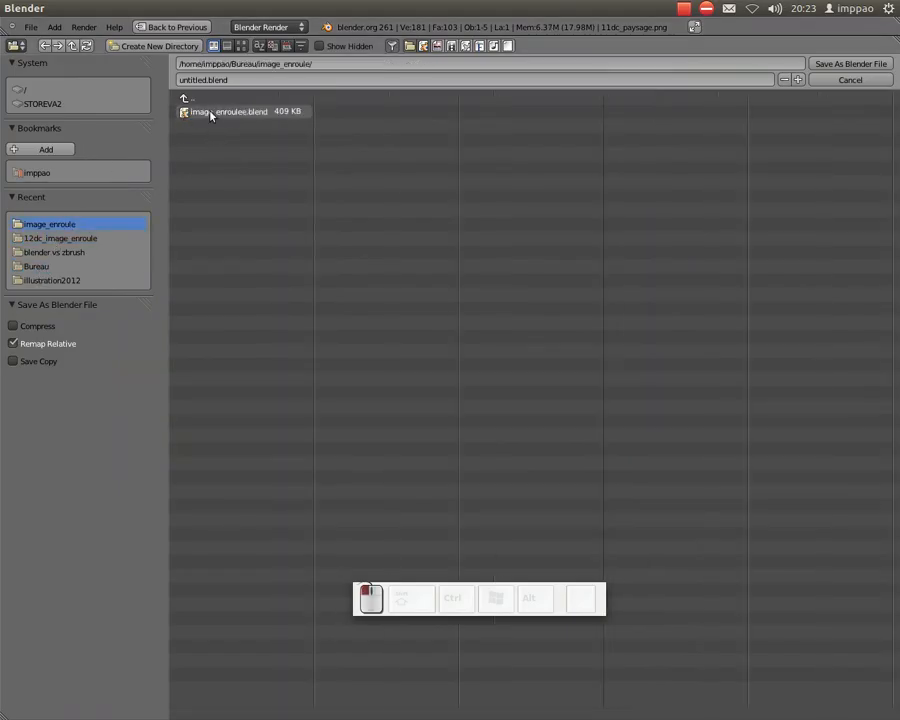
{"action": "left_click", "coordinate": [248, 115]}
{"action": "left_click", "coordinate": [234, 80]}
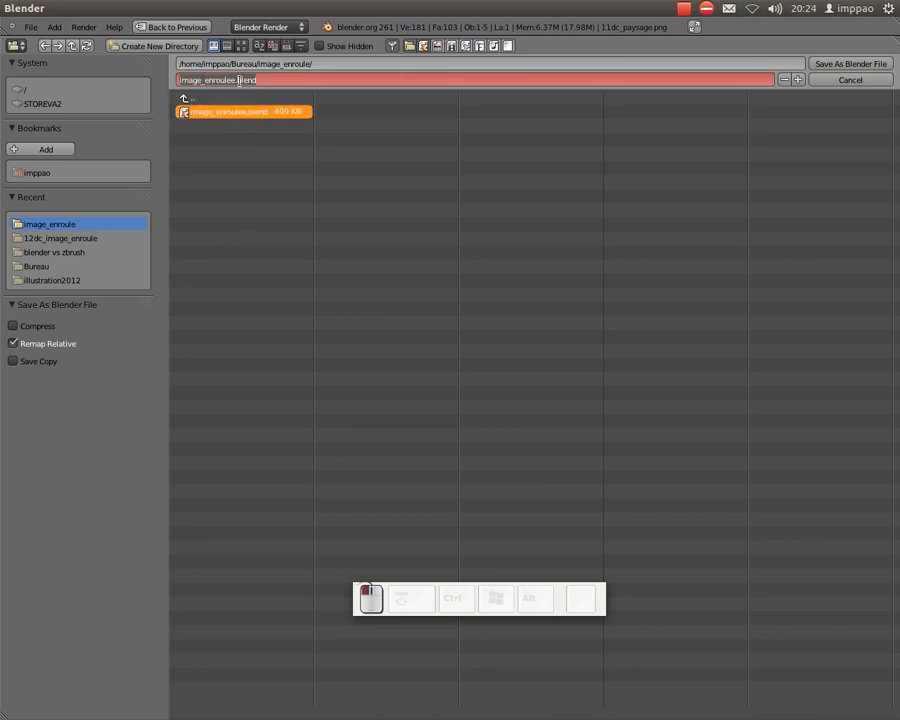
{"action": "type", "text": "2"}
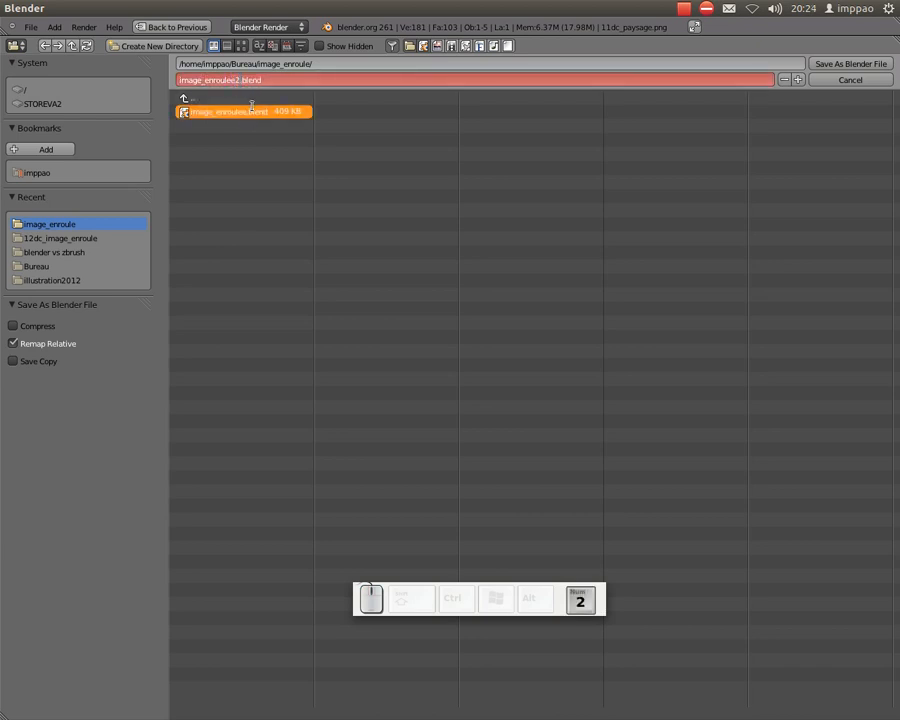
{"action": "key", "text": "Return"}
{"action": "left_click", "coordinate": [877, 65]}
Move the landscape image -2.439 units along X and insert a location keyframe at frame 1.
{"action": "scroll", "coordinate": [585, 310], "scroll_direction": "up", "scroll_amount": 1}
{"action": "scroll", "coordinate": [585, 317], "scroll_direction": "down", "scroll_amount": 1}
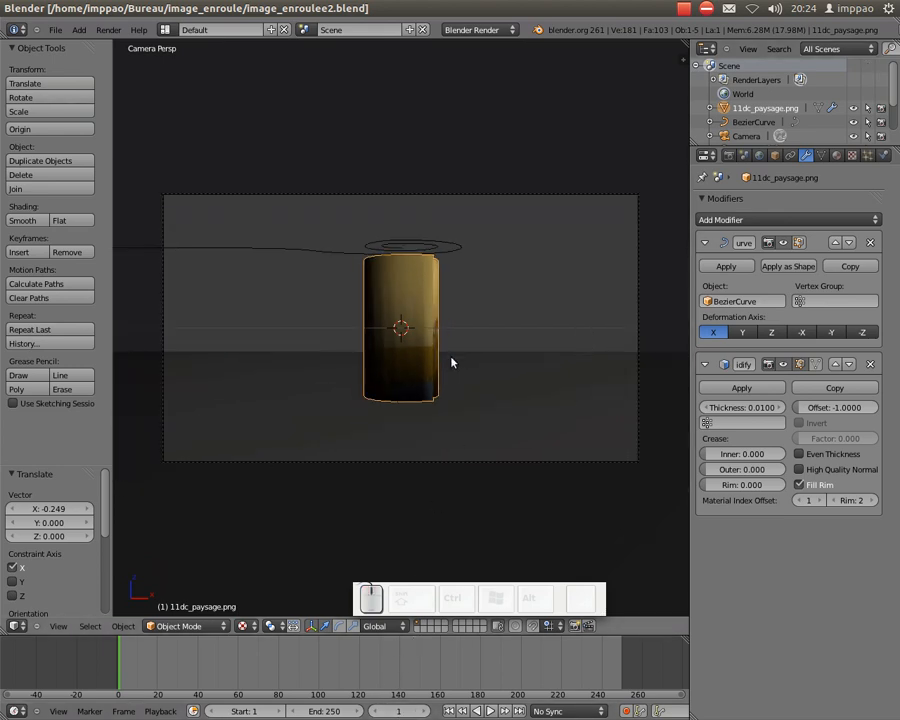
{"action": "key", "text": "g"}
{"action": "key", "text": "x"}
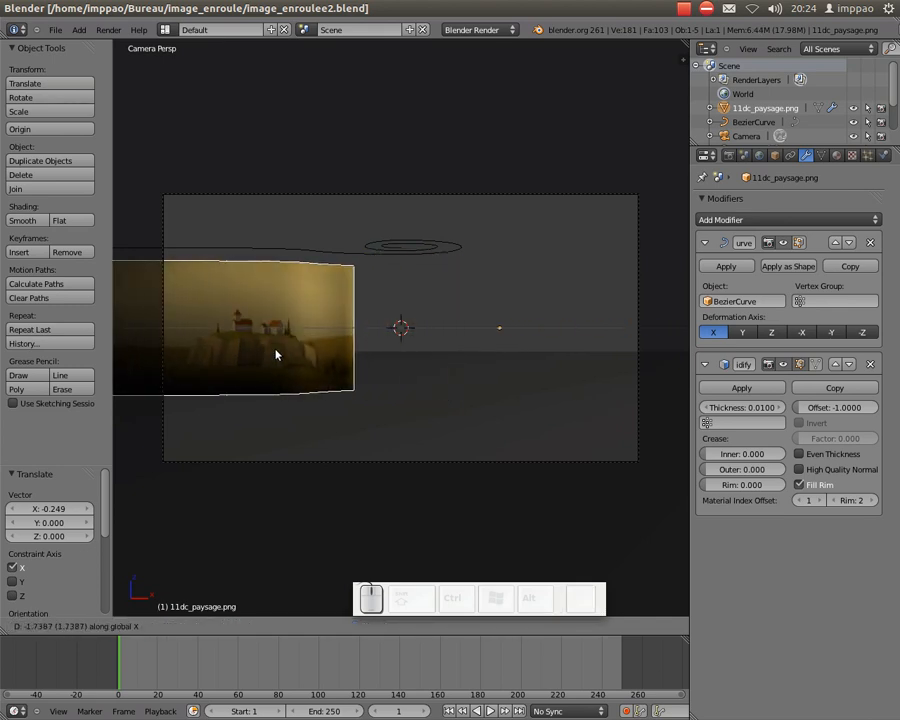
{"action": "left_click", "coordinate": [181, 317]}
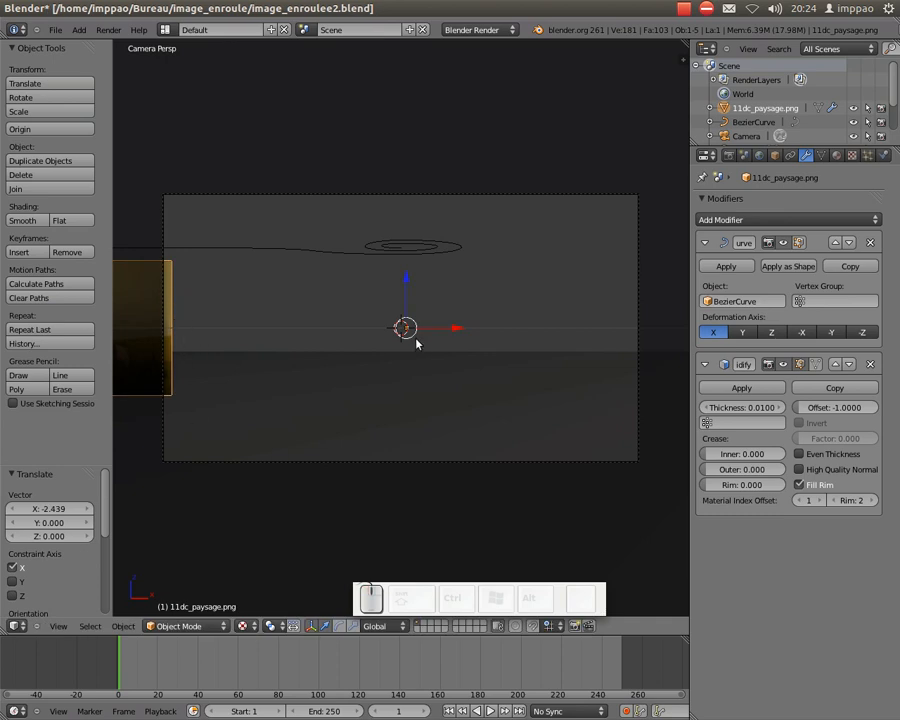
{"action": "key", "text": "i"}
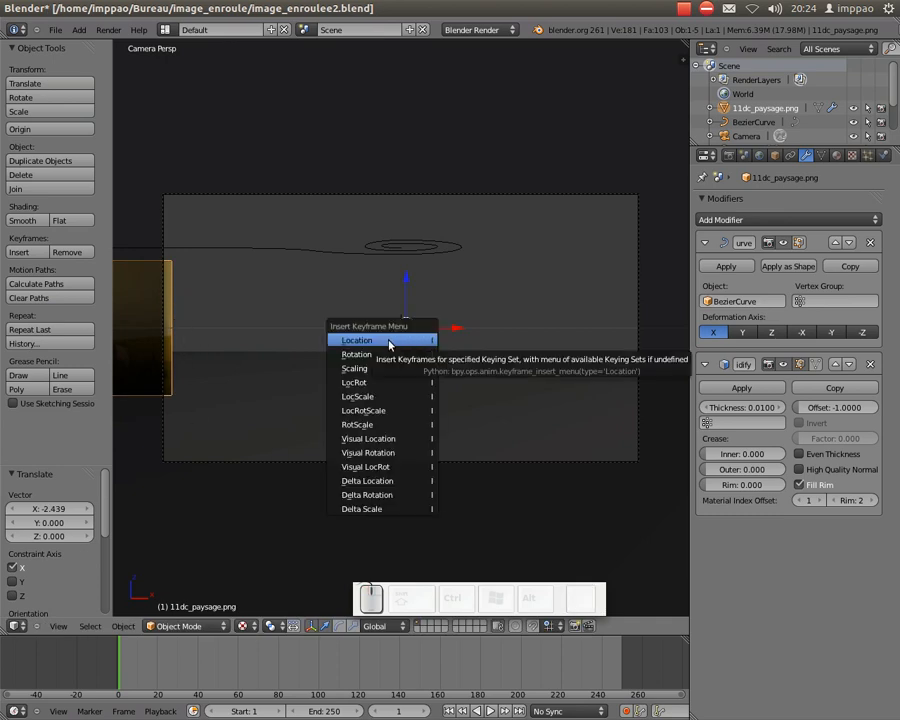
{"action": "left_click", "coordinate": [389, 342]}
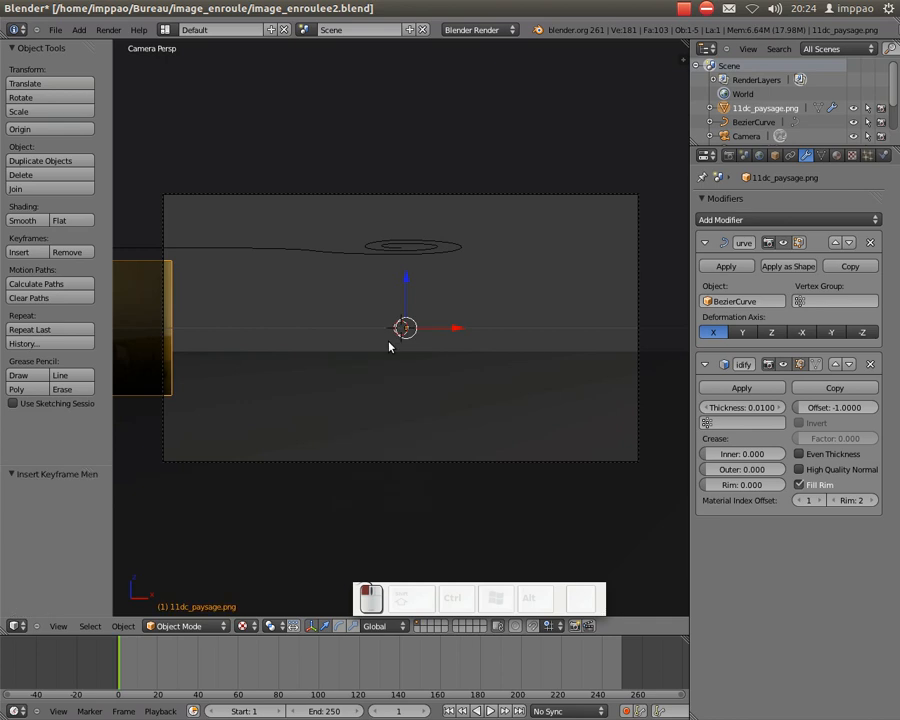
At frame 50, move the landscape image 2.561 units along X and insert a location keyframe.
{"action": "left_click", "coordinate": [399, 713]}
{"action": "type", "text": "50"}
{"action": "key", "text": "Return"}
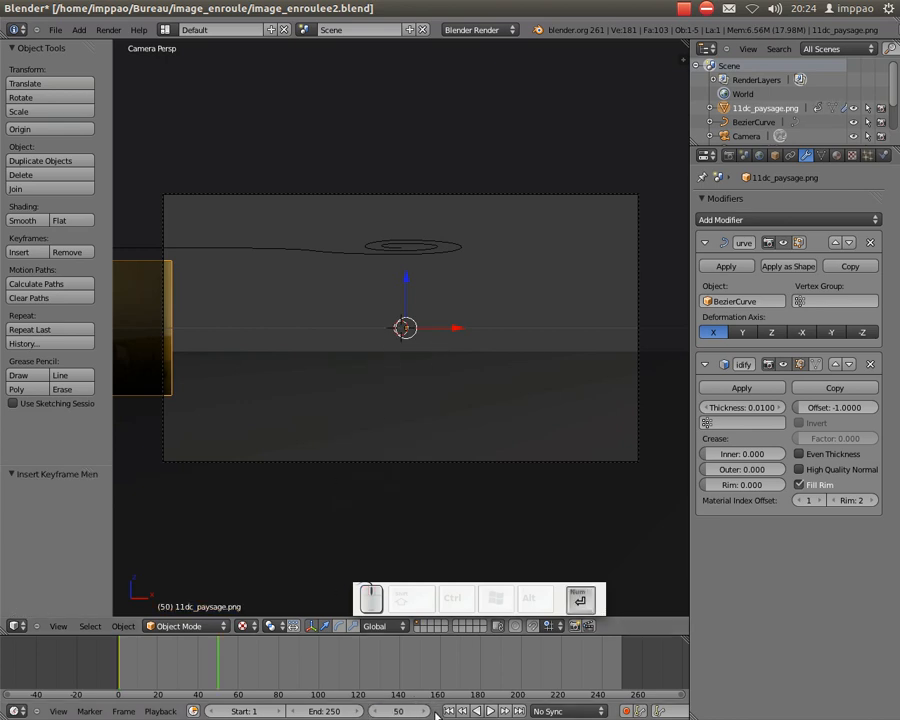
{"action": "key", "text": "g"}
{"action": "key", "text": "x"}
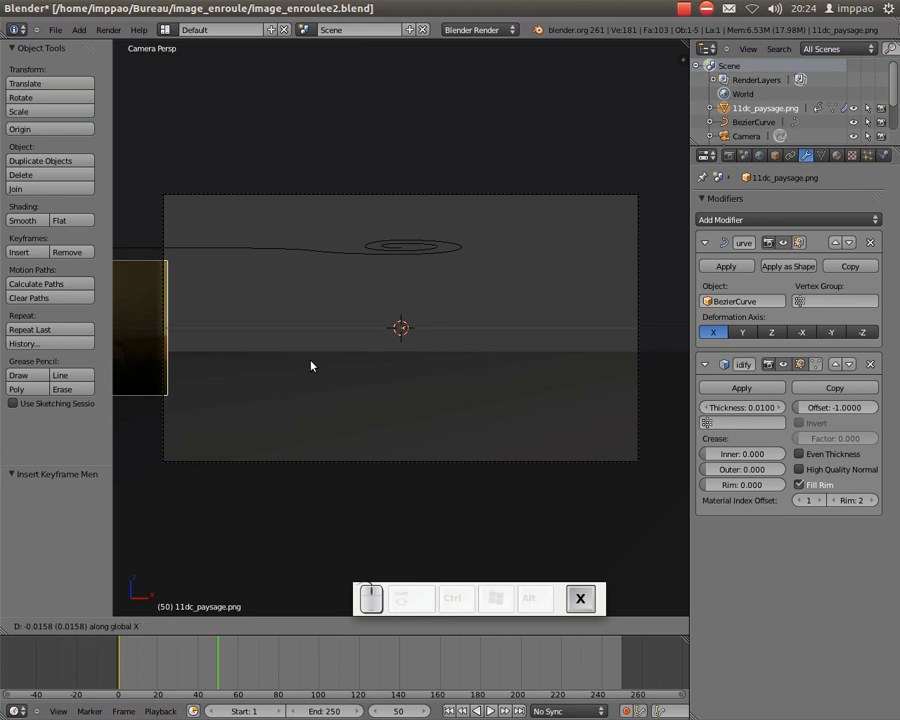
{"action": "left_click", "coordinate": [655, 366]}
{"action": "middle_click_drag", "start_coordinate": [436, 246], "coordinate": [436, 297]}
{"action": "scroll", "coordinate": [410, 397], "scroll_direction": "up", "scroll_amount": 3}
{"action": "key", "text": "KP_0"}
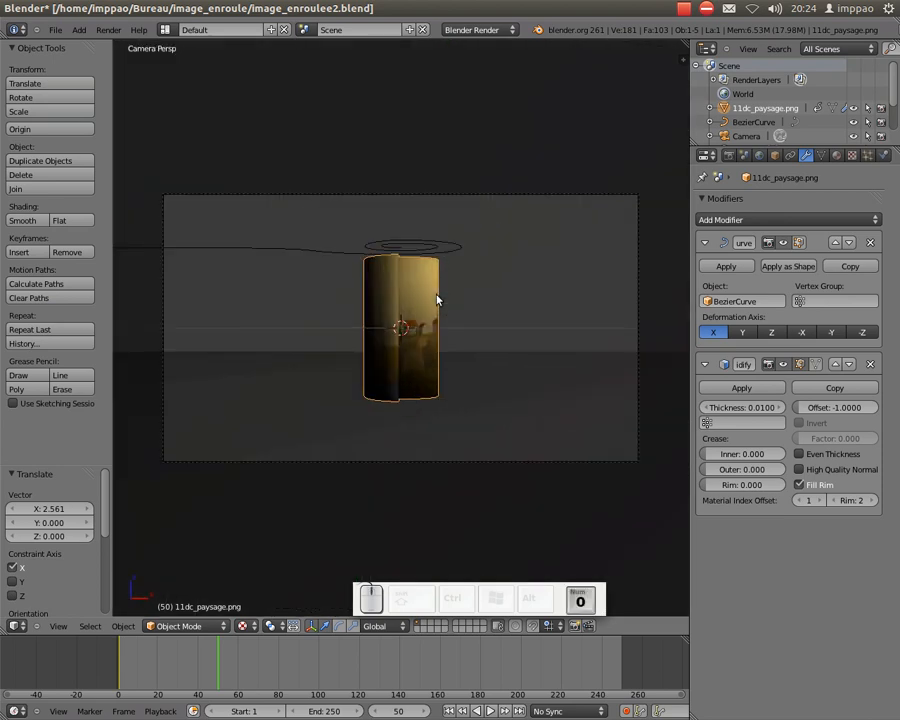
{"action": "key", "text": "i"}
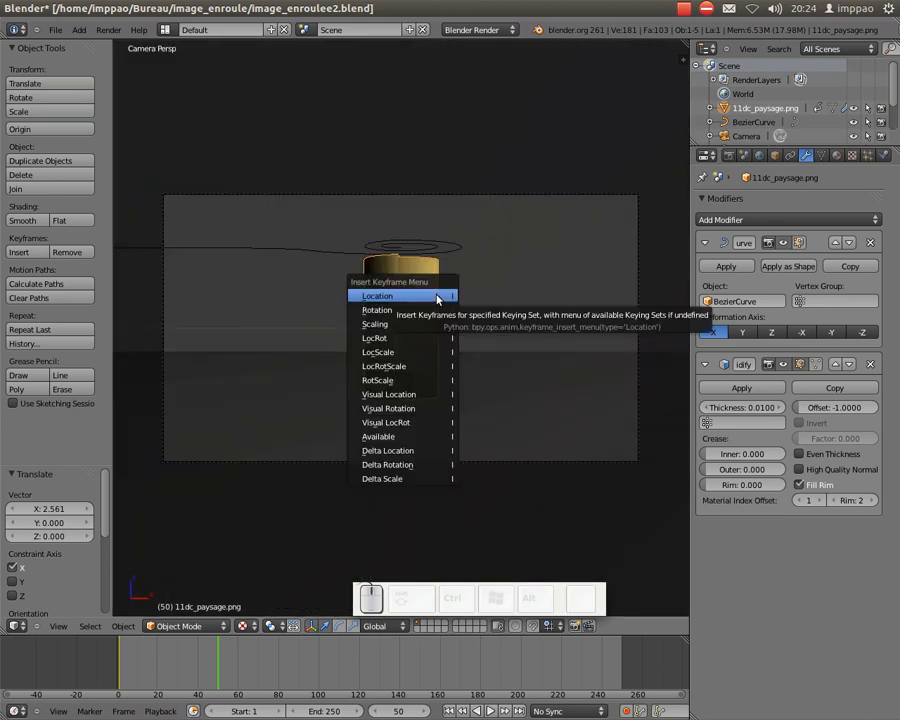
{"action": "left_click", "coordinate": [437, 296]}
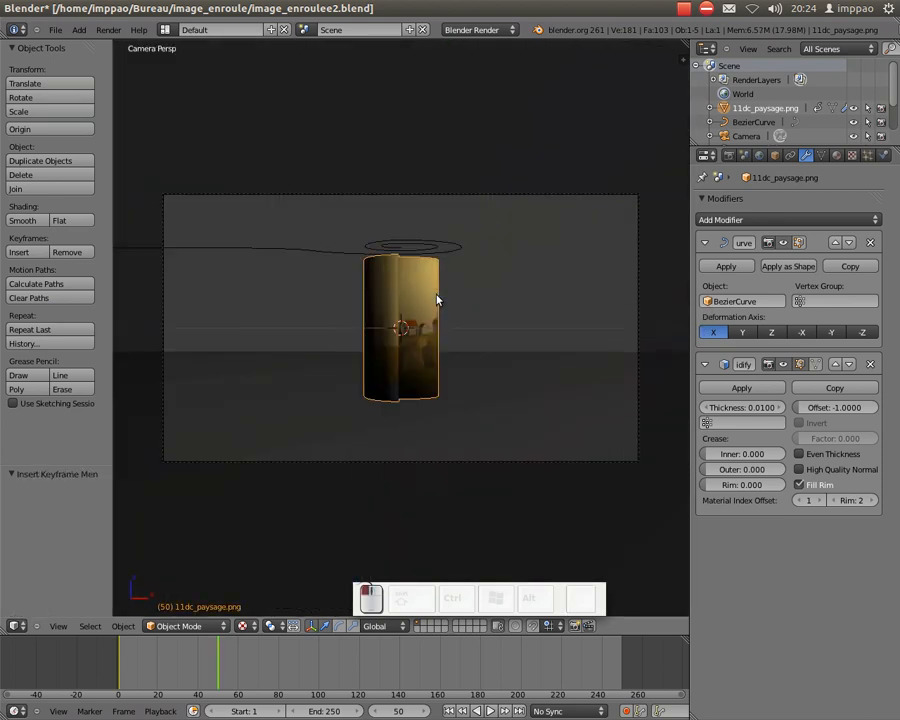
Move the camera about 1.256 units along its local Z axis toward the rolled image.
{"action": "right_click", "coordinate": [640, 316]}
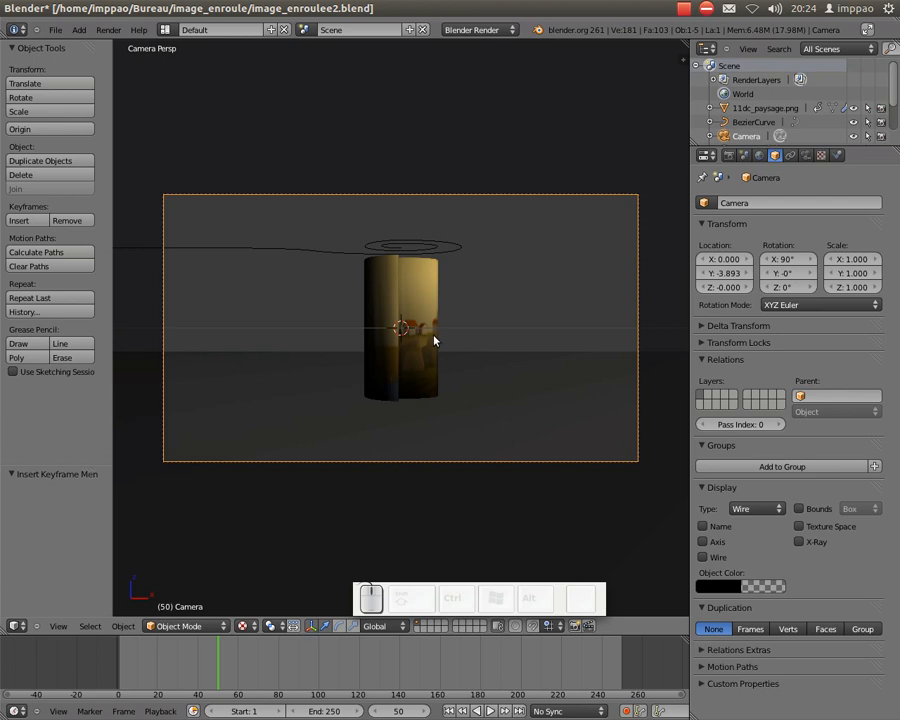
{"action": "key", "text": "g"}
{"action": "key", "text": "z"}
{"action": "key", "text": "z"}
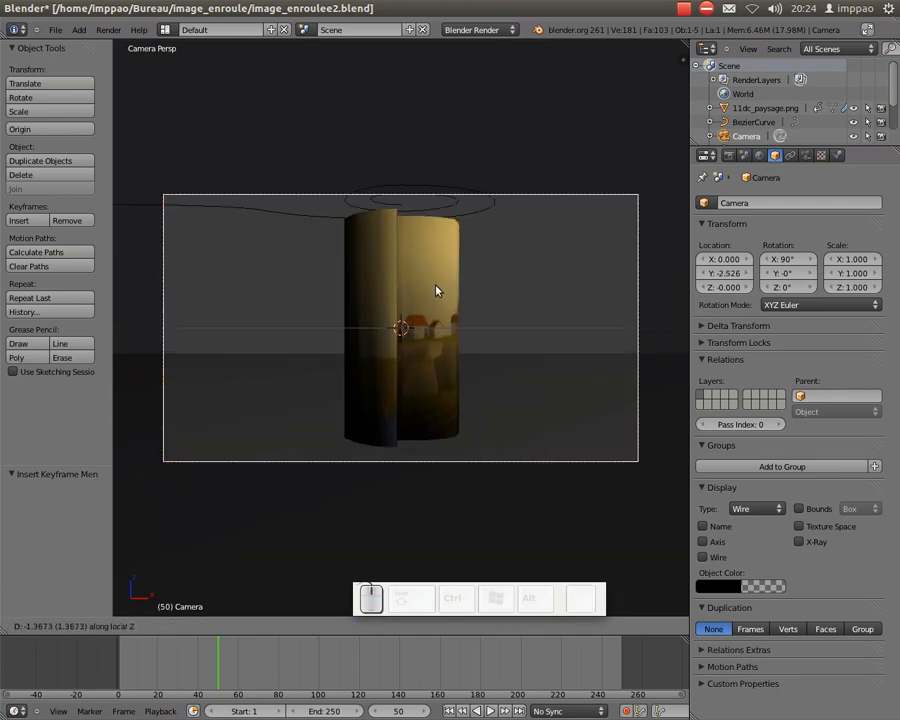
{"action": "left_click", "coordinate": [418, 388]}
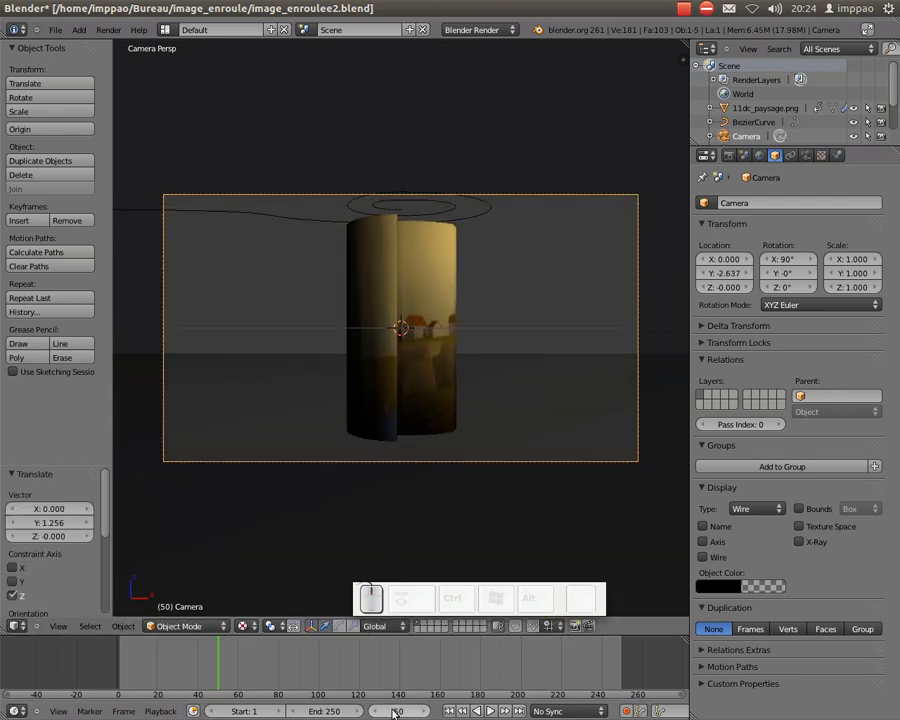
At frame 1, shift the landscape image 0.303 units along X with a new location keyframe, and save the file.
{"action": "key", "text": "shift+Left"}
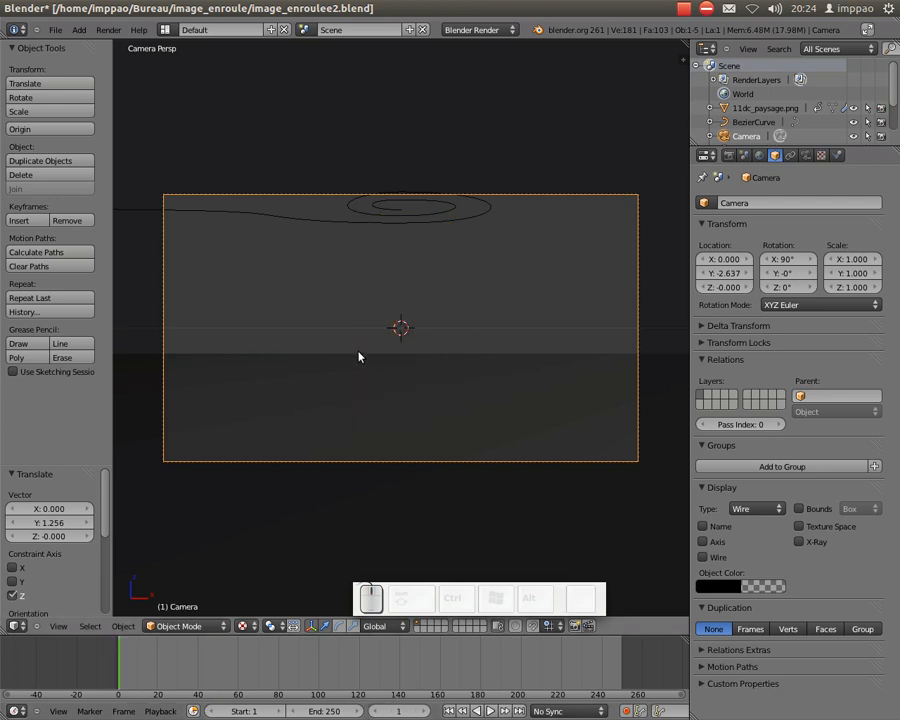
{"action": "scroll", "coordinate": [355, 354], "scroll_direction": "down", "scroll_amount": 5}
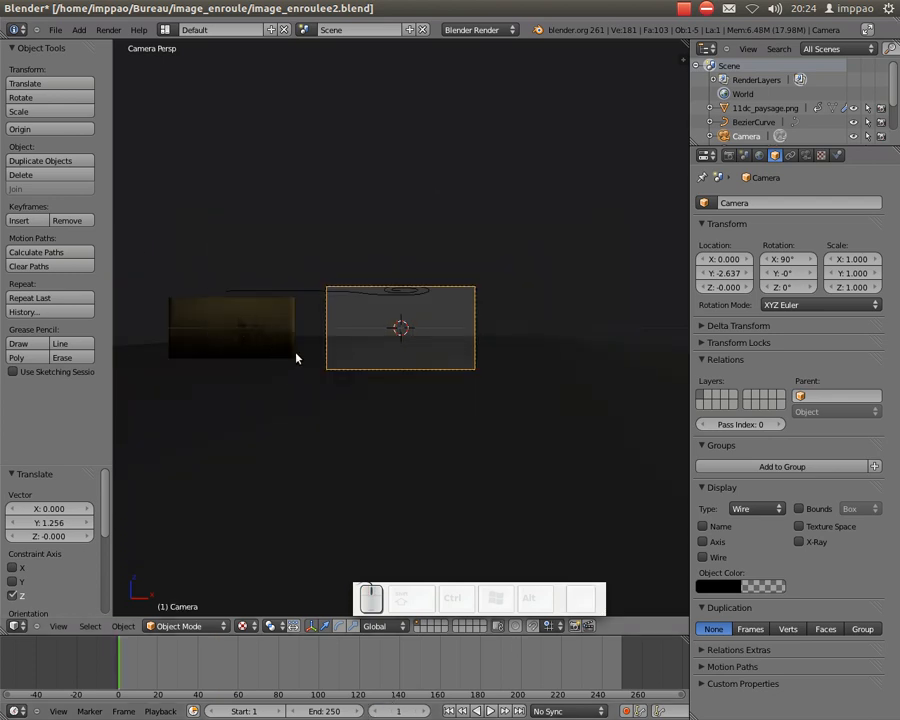
{"action": "scroll", "coordinate": [296, 357], "scroll_direction": "up", "scroll_amount": 2}
{"action": "right_click", "coordinate": [311, 368]}
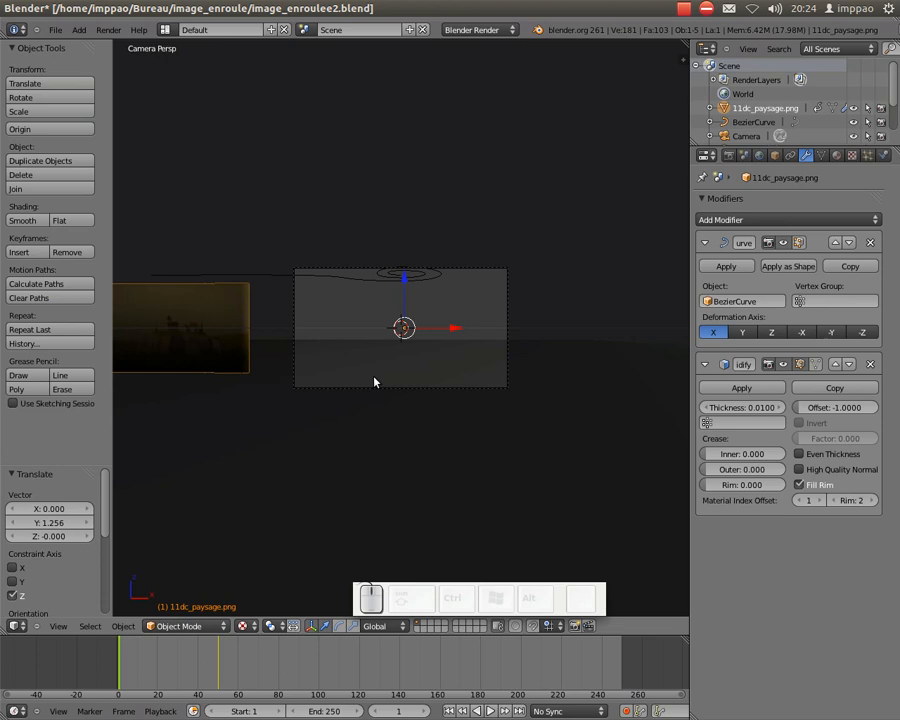
{"action": "key", "text": "g"}
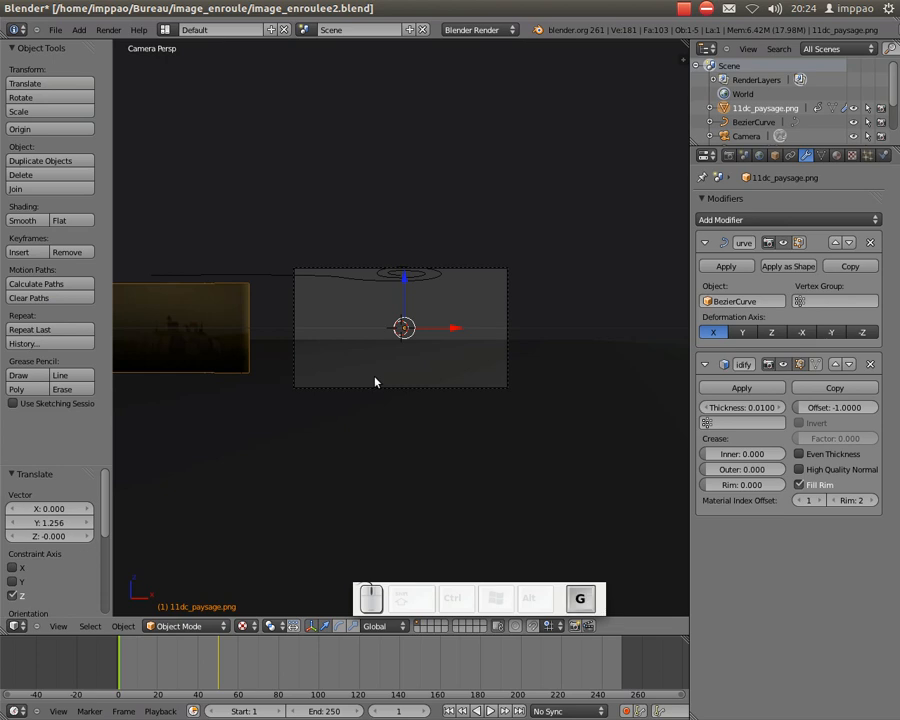
{"action": "key", "text": "x"}
{"action": "left_click", "coordinate": [401, 387]}
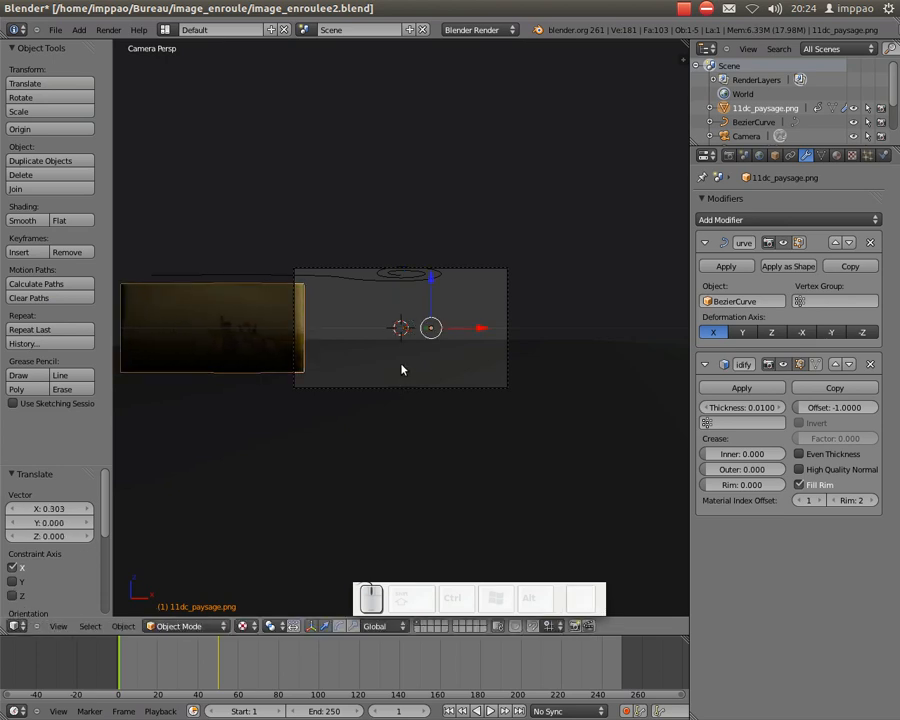
{"action": "key", "text": "i"}
{"action": "left_click", "coordinate": [401, 370]}
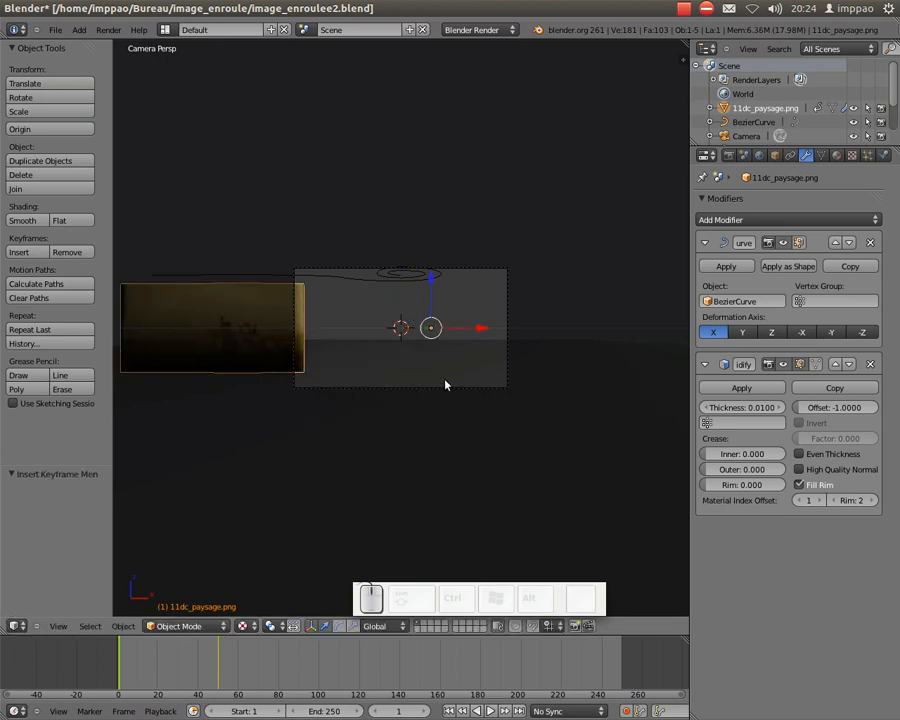
{"action": "left_click", "coordinate": [55, 29]}
{"action": "left_click", "coordinate": [60, 118]}
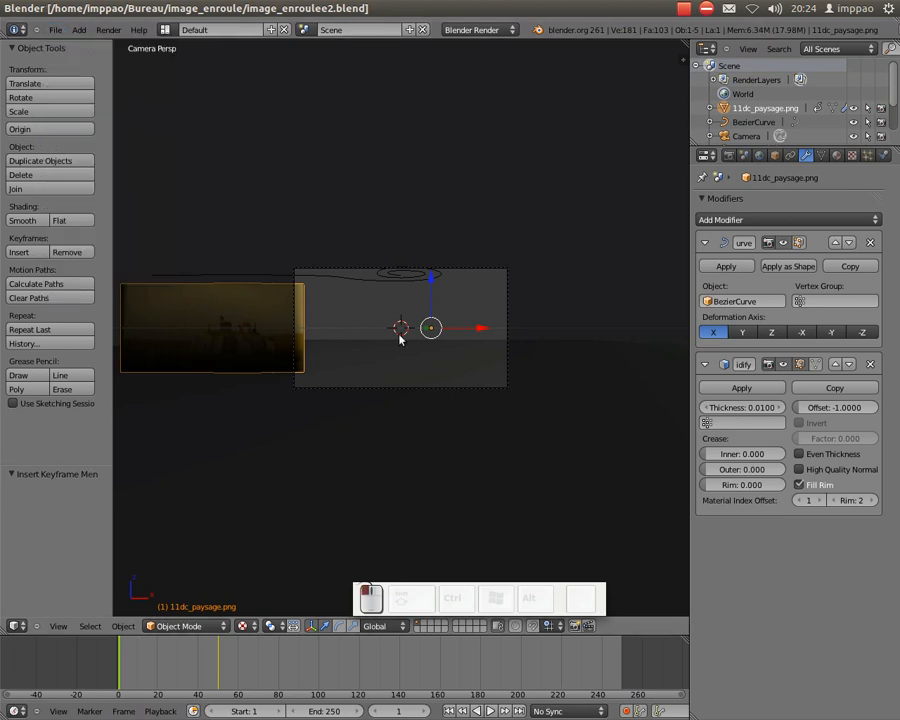
Go to frame 50, set it as the animation's end frame, and save over image_enroulee2.blend.
{"action": "left_click", "coordinate": [729, 156]}
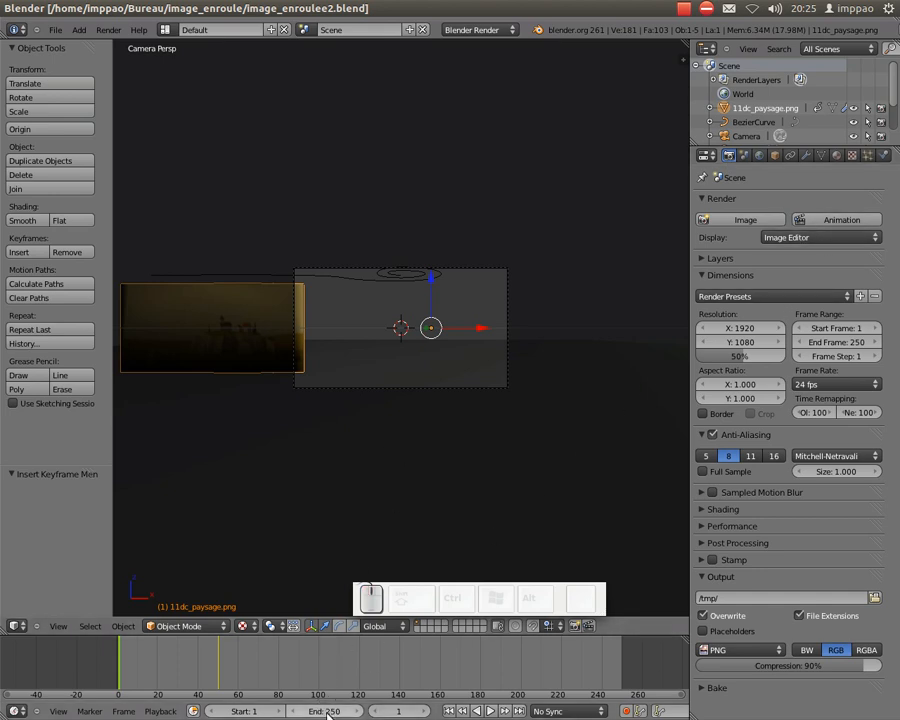
{"action": "left_click", "coordinate": [398, 711]}
{"action": "type", "text": "50"}
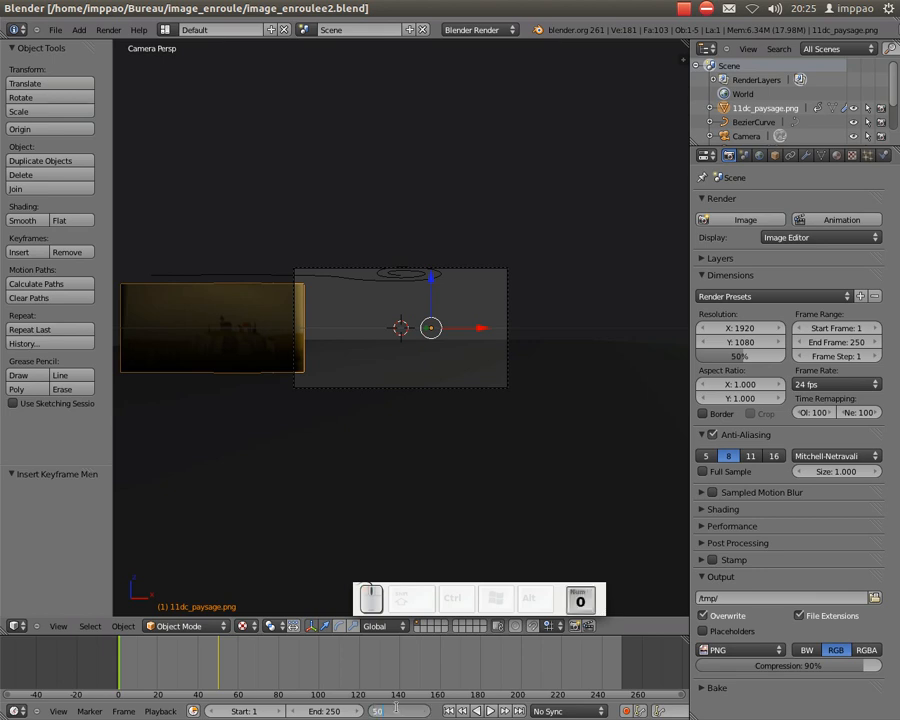
{"action": "key", "text": "Return"}
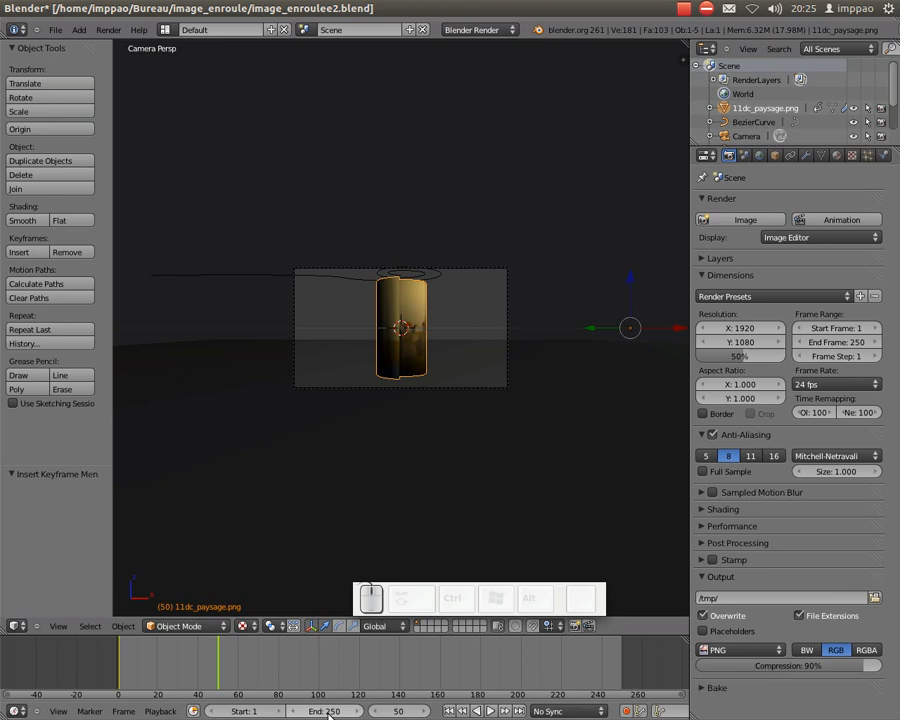
{"action": "left_click", "coordinate": [335, 711]}
{"action": "type", "text": "50"}
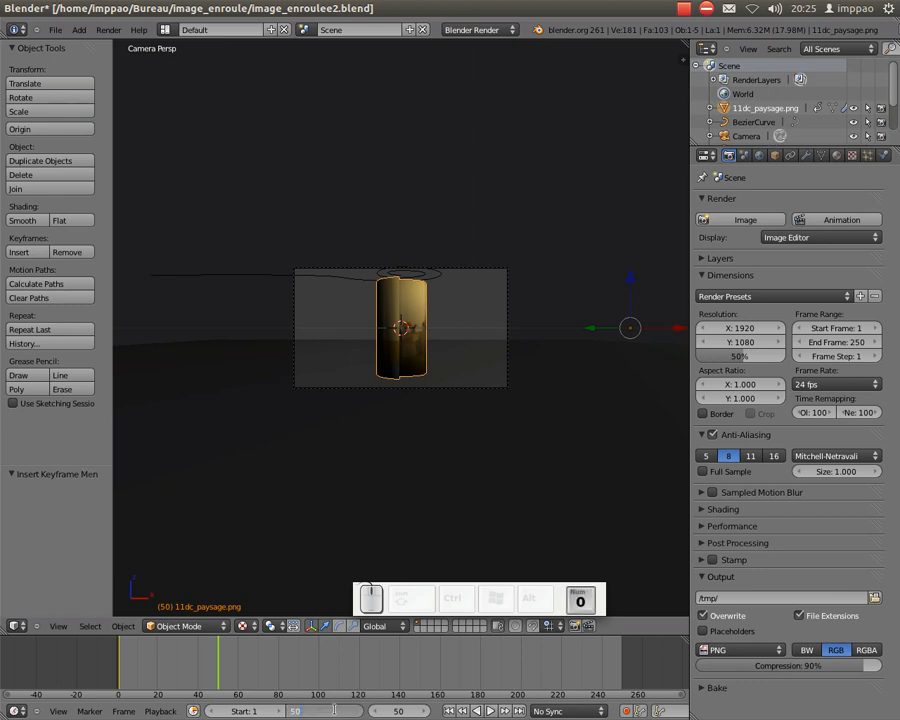
{"action": "key", "text": "Return"}
{"action": "key", "text": "ctrl+w"}
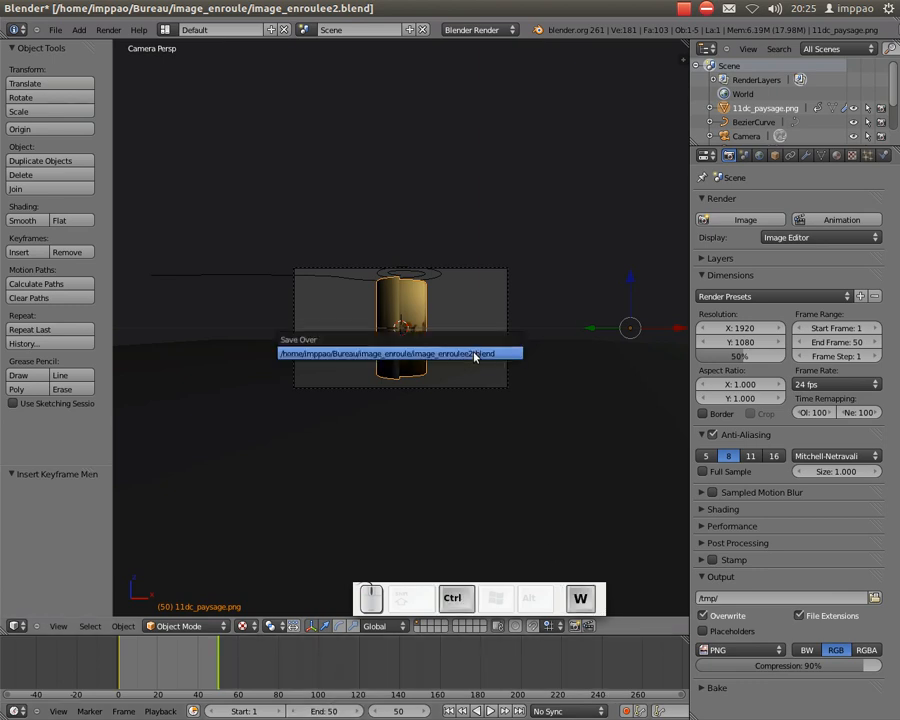
{"action": "left_click", "coordinate": [474, 356]}
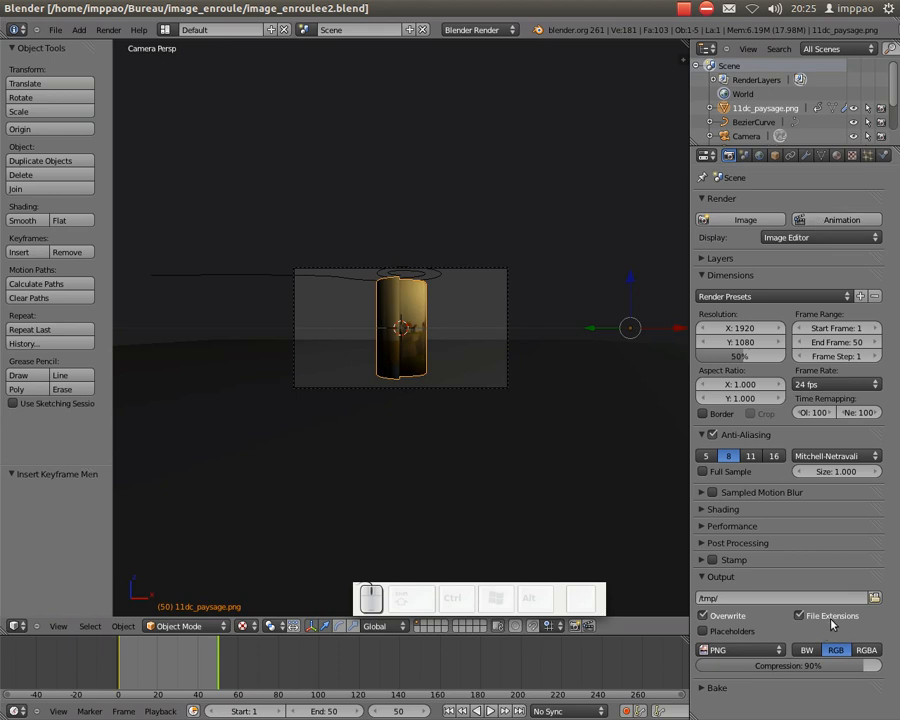
Set the render output folder to Bureau/image_enroule.
{"action": "left_click", "coordinate": [875, 597]}
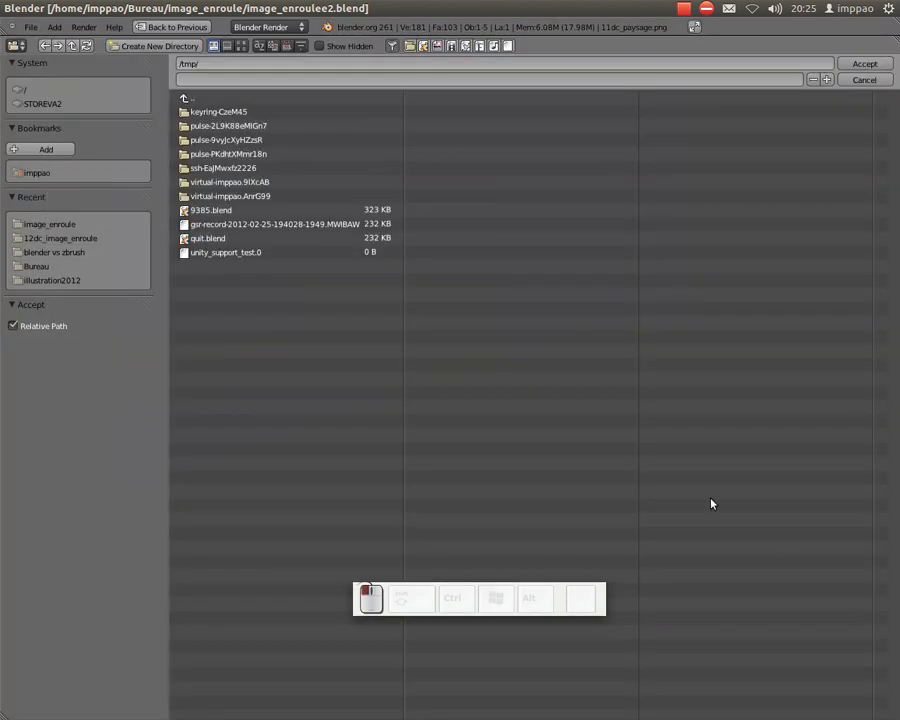
{"action": "left_click", "coordinate": [30, 224]}
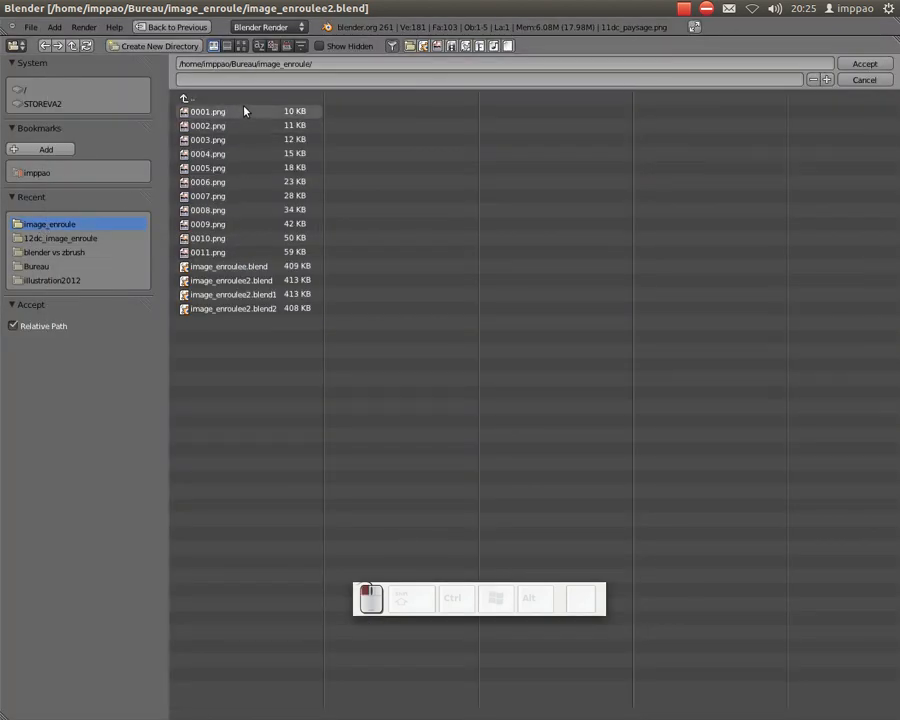
{"action": "left_click", "coordinate": [38, 266]}
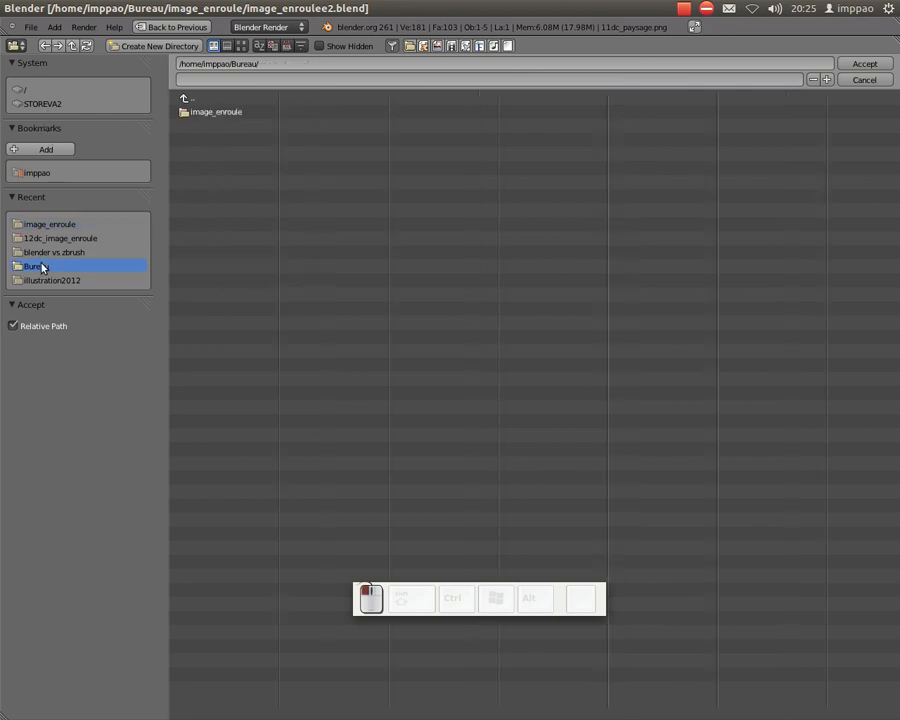
{"action": "left_click", "coordinate": [215, 111]}
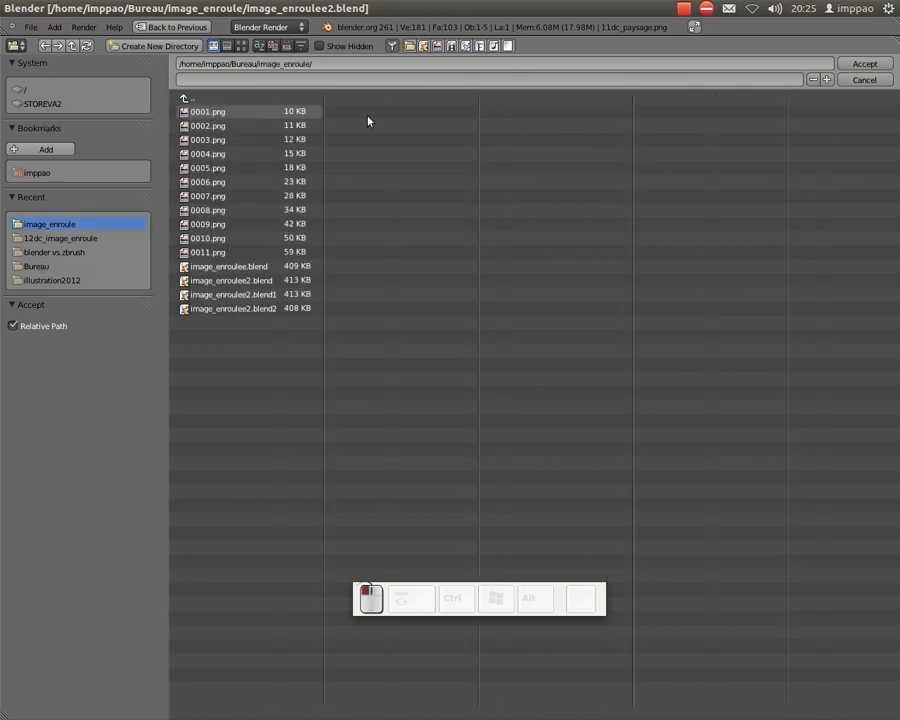
{"action": "left_click", "coordinate": [864, 63]}
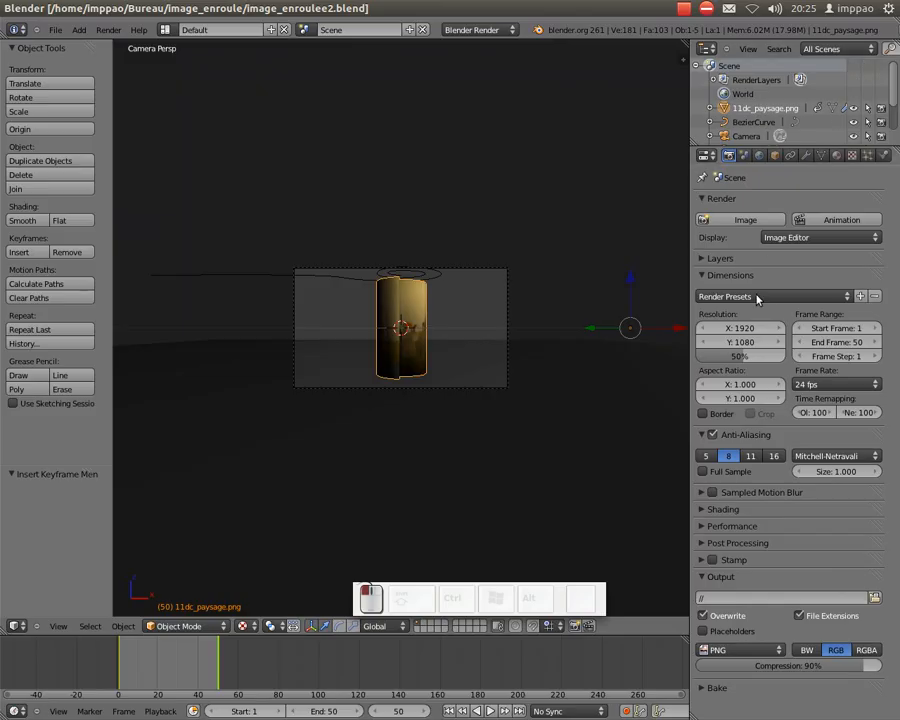
Render the full animation, frames 1 to 50, as a PNG image sequence.
{"action": "left_click", "coordinate": [840, 222]}
{"action": "scroll", "coordinate": [407, 365], "scroll_direction": "down", "scroll_amount": 3}
{"action": "scroll", "coordinate": [407, 369], "scroll_direction": "up", "scroll_amount": 1}
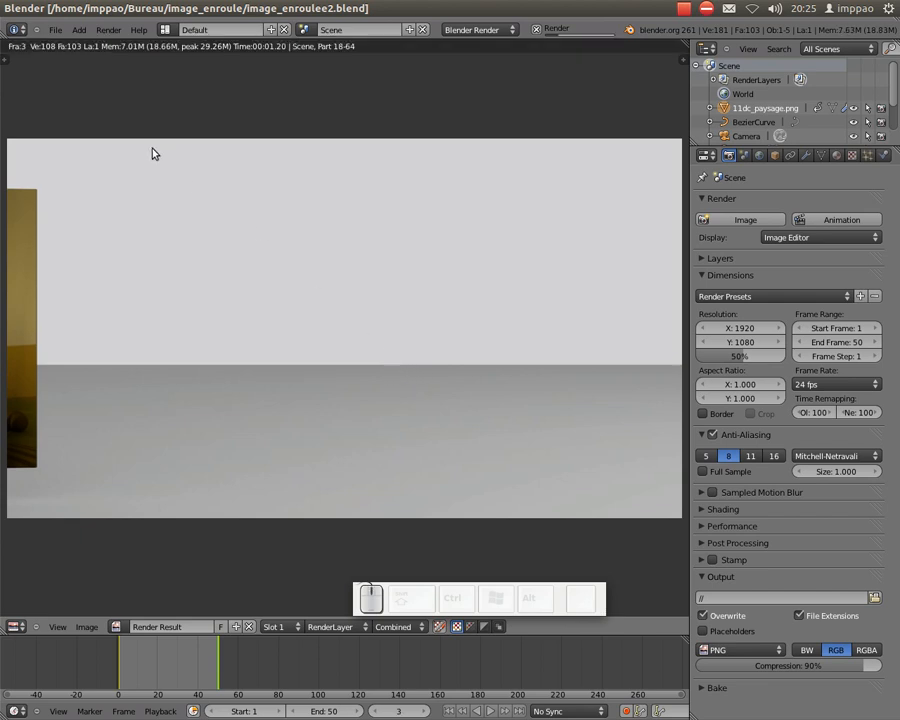
{"action": "left_click", "coordinate": [684, 10]}
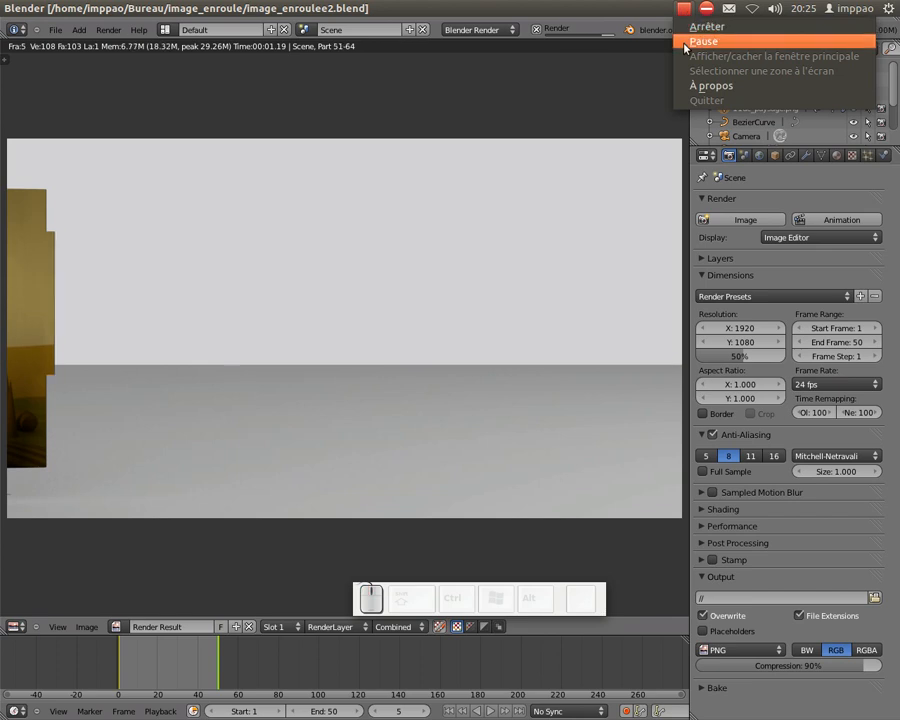
{"action": "left_click", "coordinate": [700, 42]}
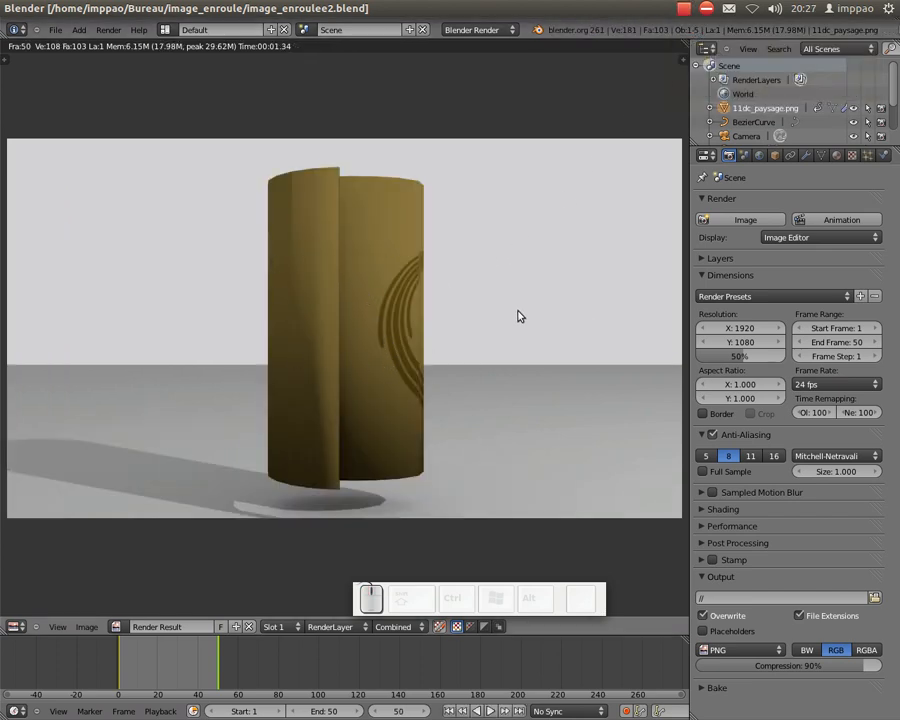
Switch to the Video Editing layout and add the rendered images 0001.png to 0050.png to the sequencer as one image strip.
{"action": "left_click", "coordinate": [165, 29]}
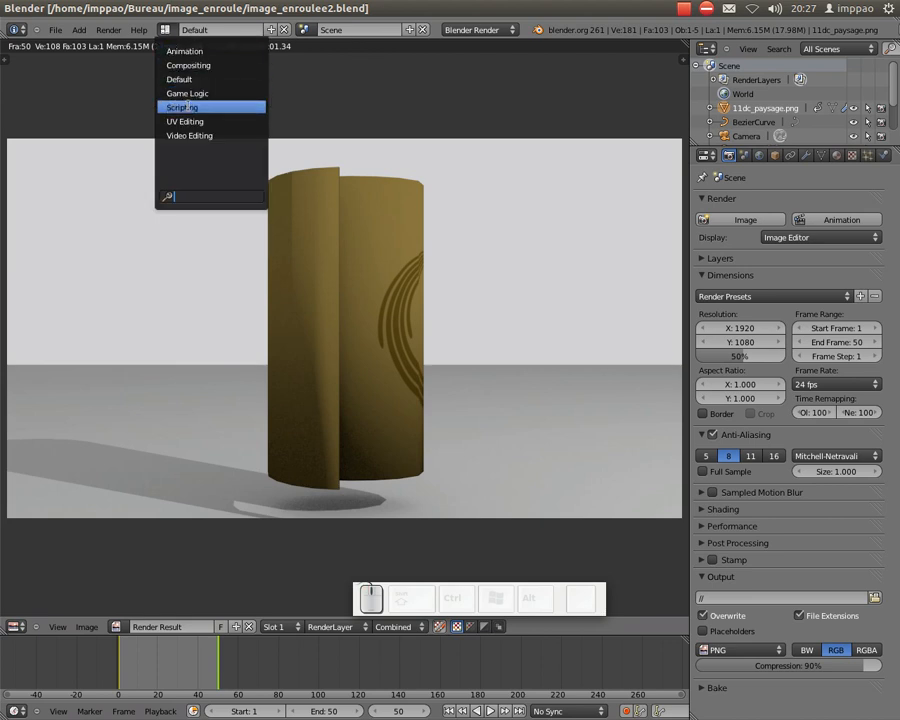
{"action": "left_click", "coordinate": [200, 135]}
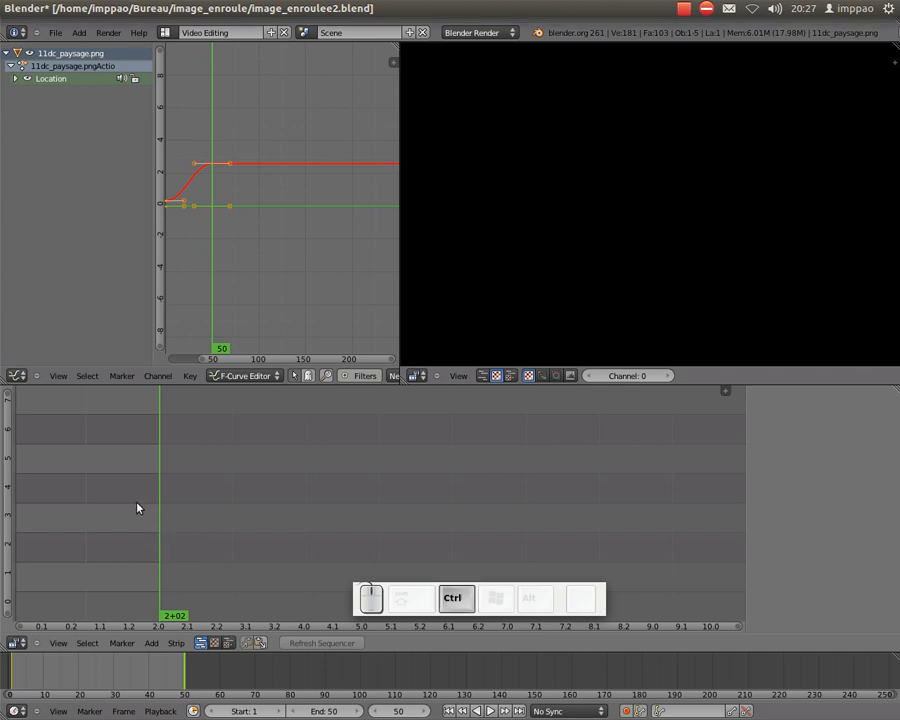
{"action": "key", "text": "ctrl+Left"}
{"action": "key", "text": "ctrl+Right"}
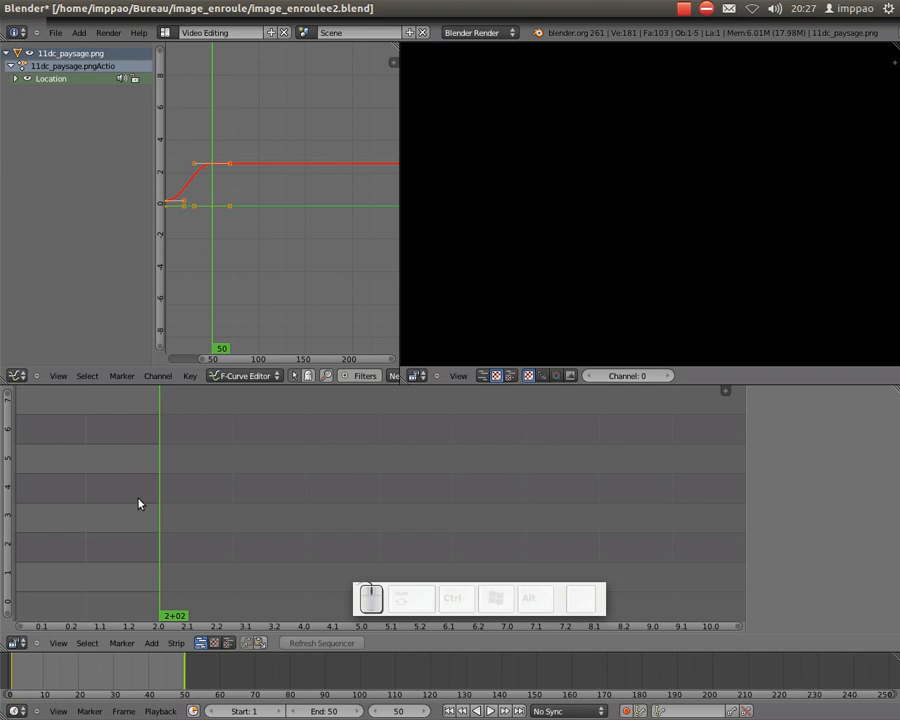
{"action": "key", "text": "shift+a"}
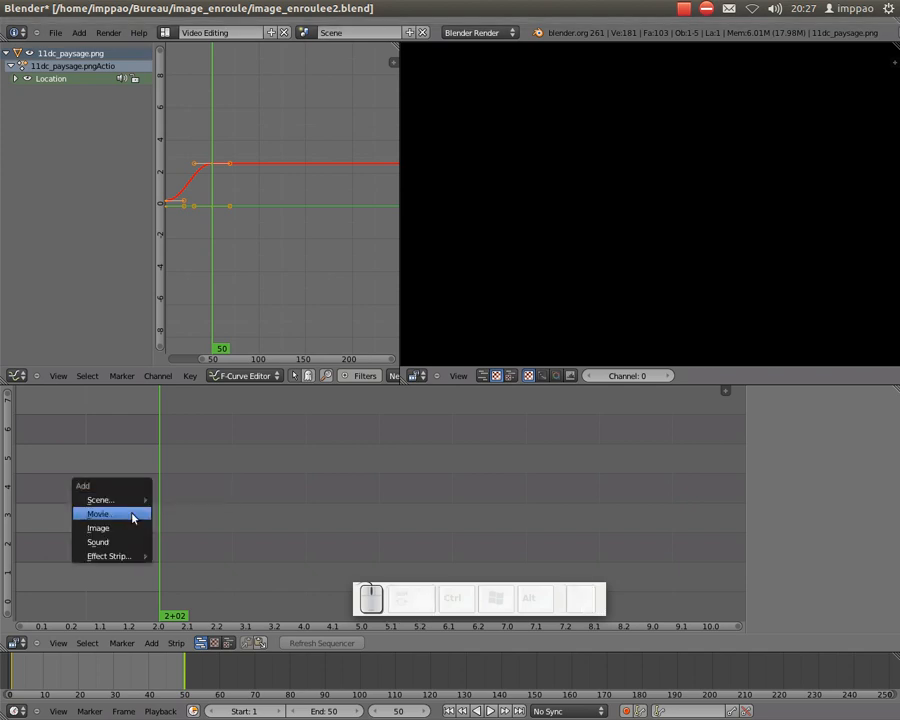
{"action": "left_click", "coordinate": [124, 530]}
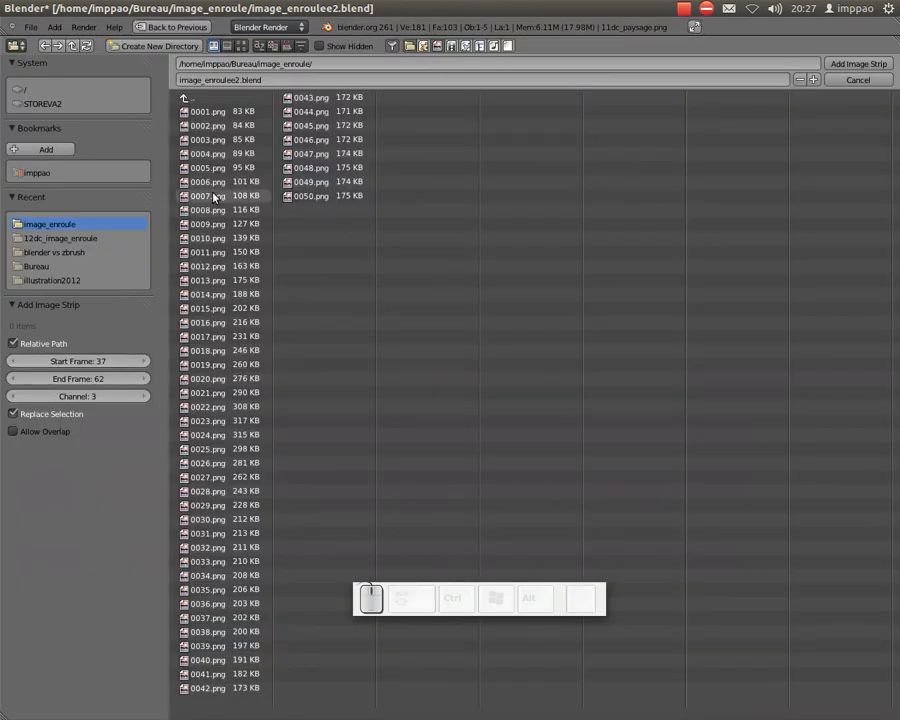
{"action": "key", "text": "a"}
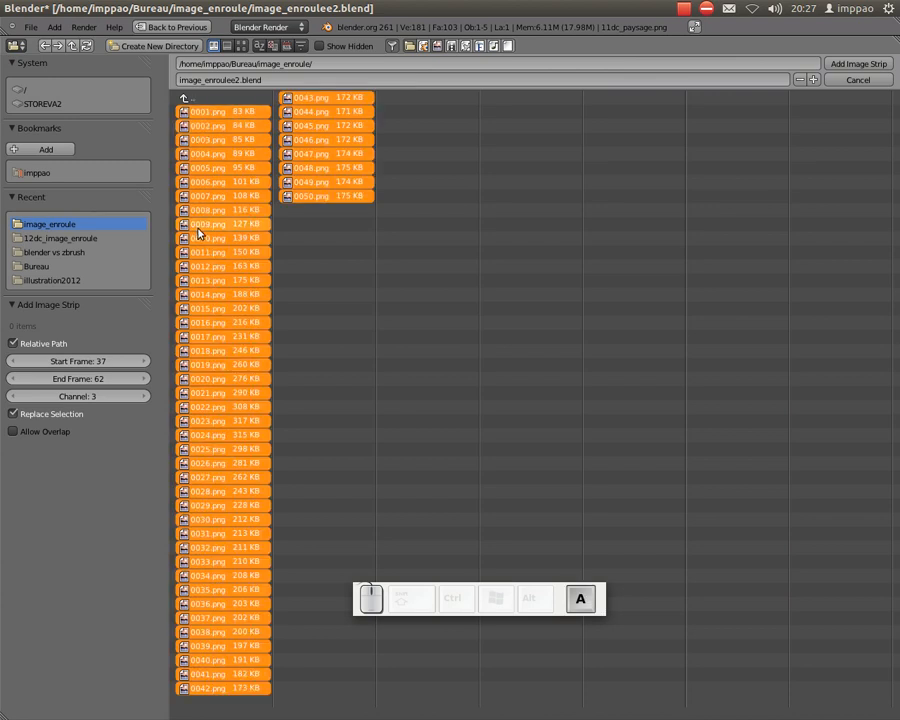
{"action": "left_click", "coordinate": [848, 64]}
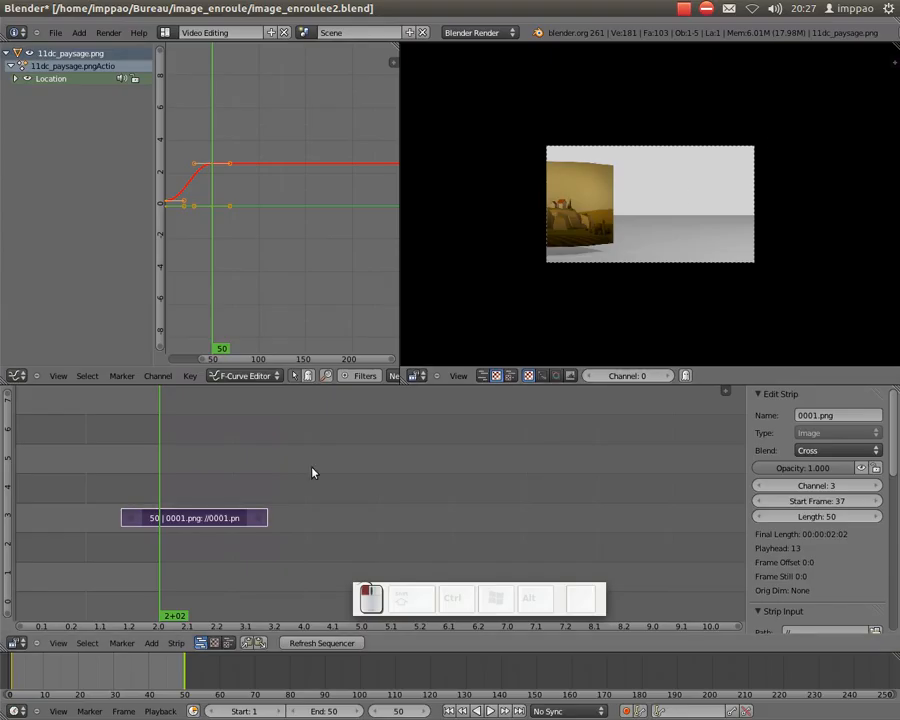
Scrub through the image strip in the sequencer and move the strip so it starts at frame 1 on channel 3.
{"action": "left_click_drag", "start_coordinate": [173, 487], "coordinate": [232, 522]}
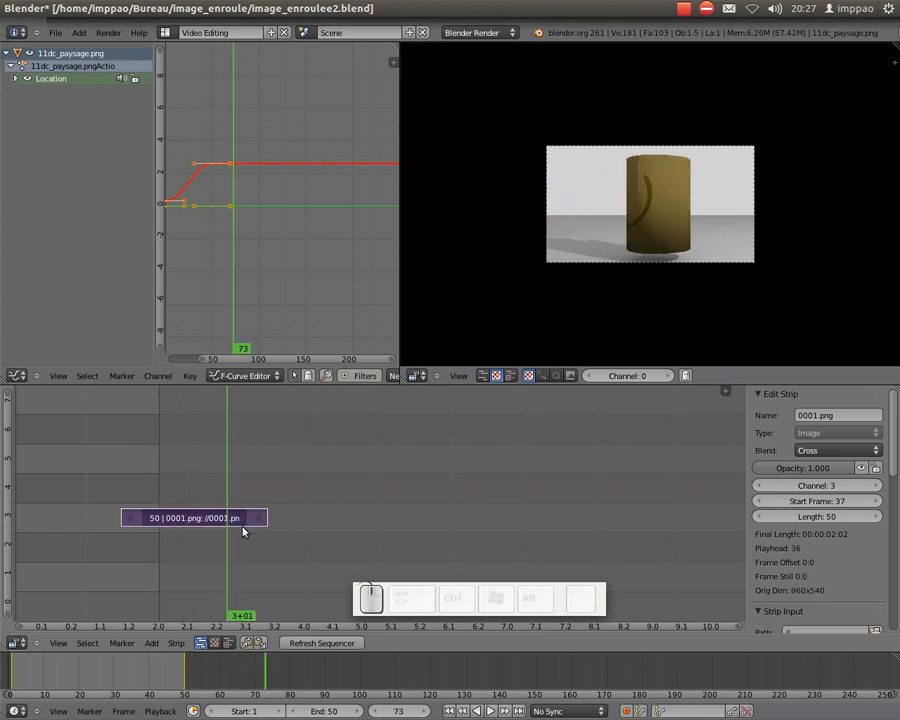
{"action": "key", "text": "g"}
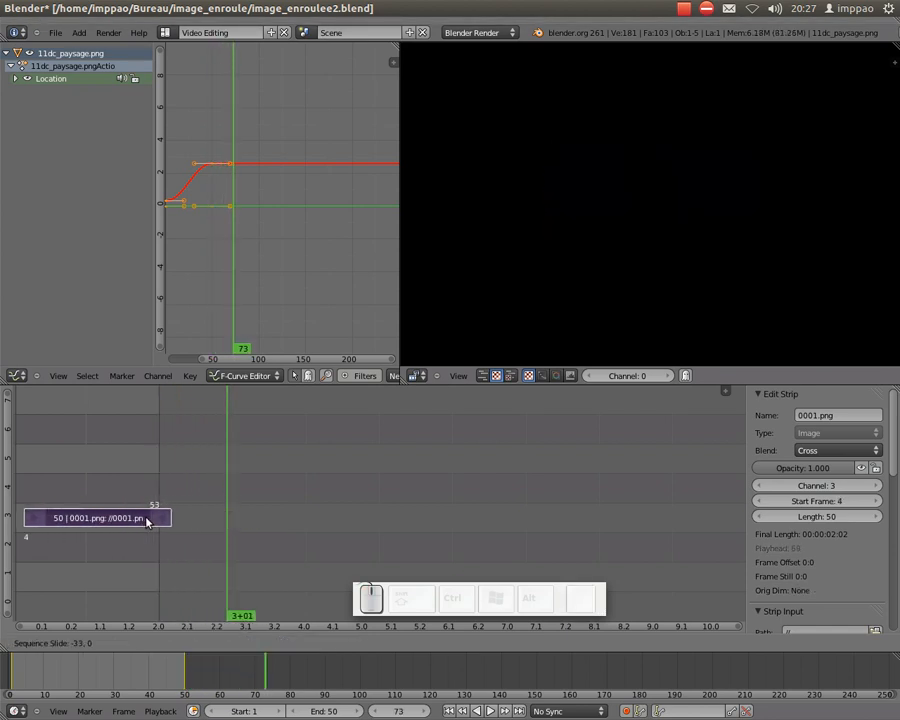
{"action": "left_click", "coordinate": [139, 520]}
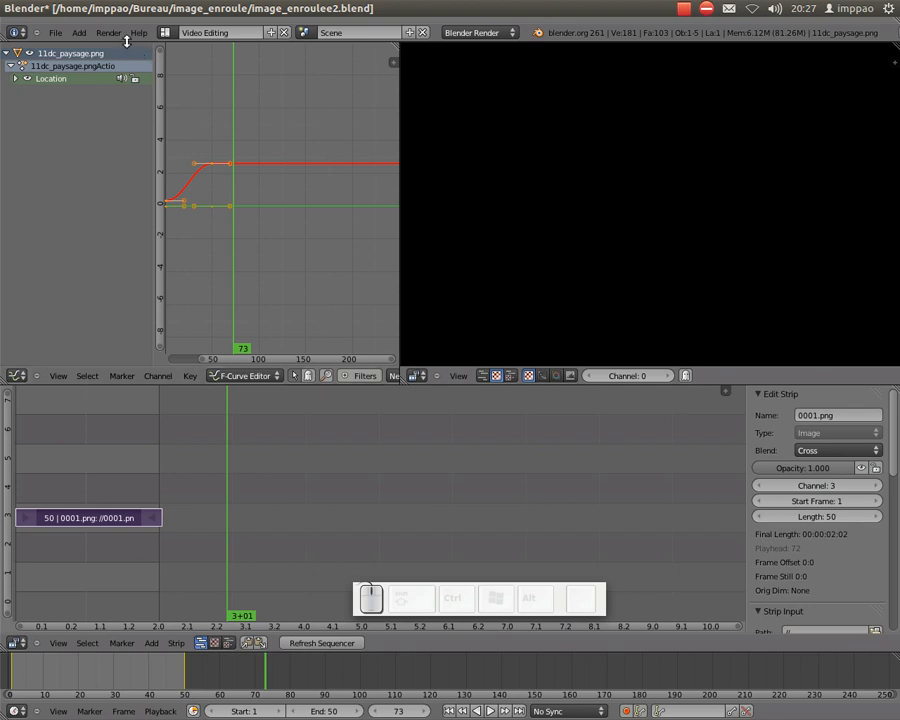
Return to the Default layout, set the output format to AVI JPEG, and render the sequence as a movie.
{"action": "left_click", "coordinate": [165, 32]}
{"action": "left_click", "coordinate": [178, 81]}
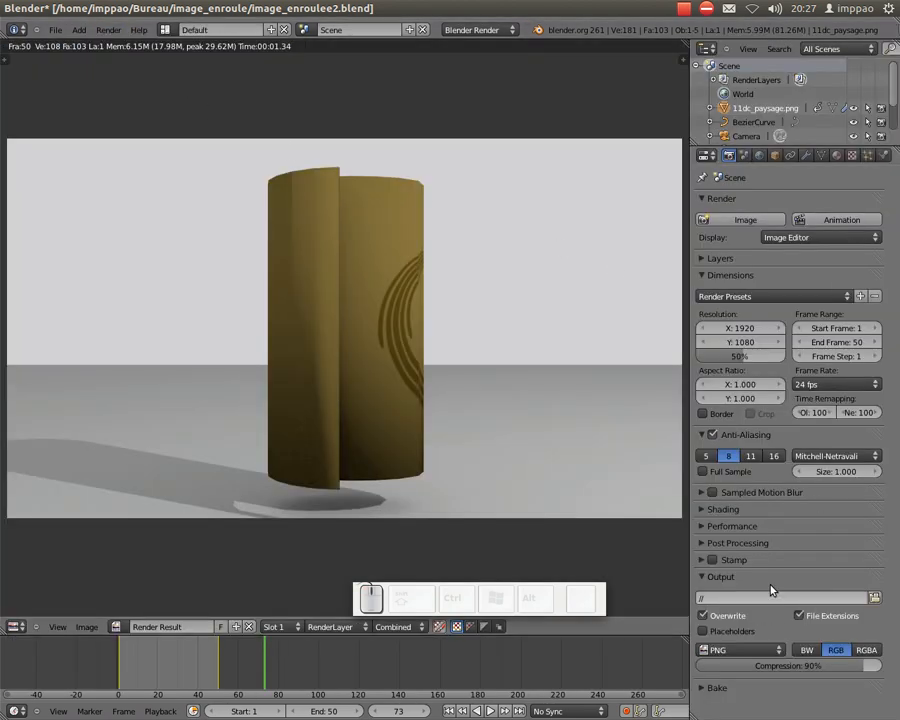
{"action": "left_click", "coordinate": [760, 655]}
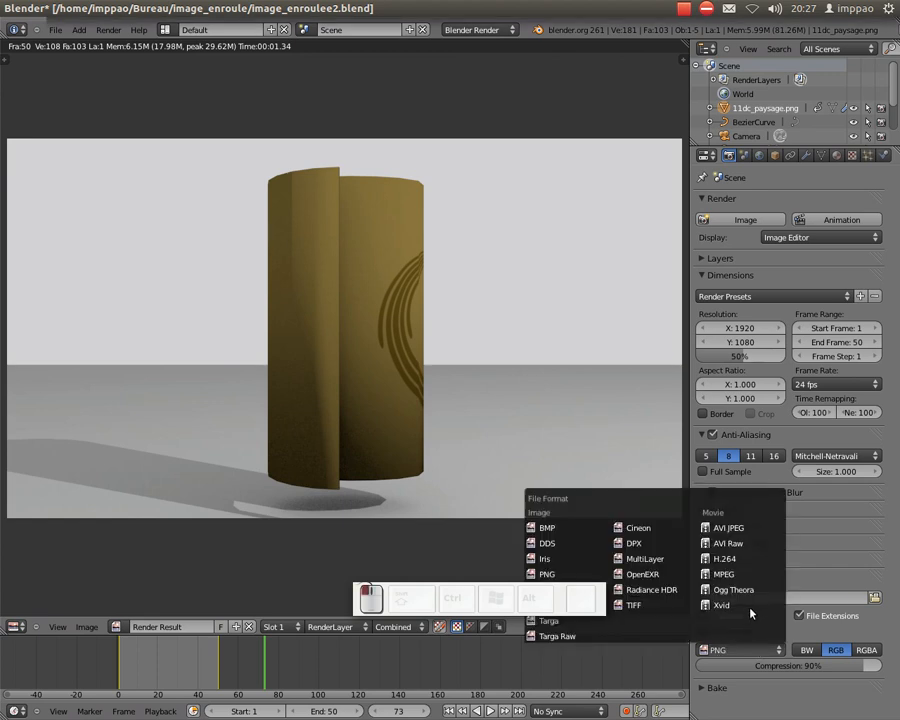
{"action": "left_click", "coordinate": [745, 529]}
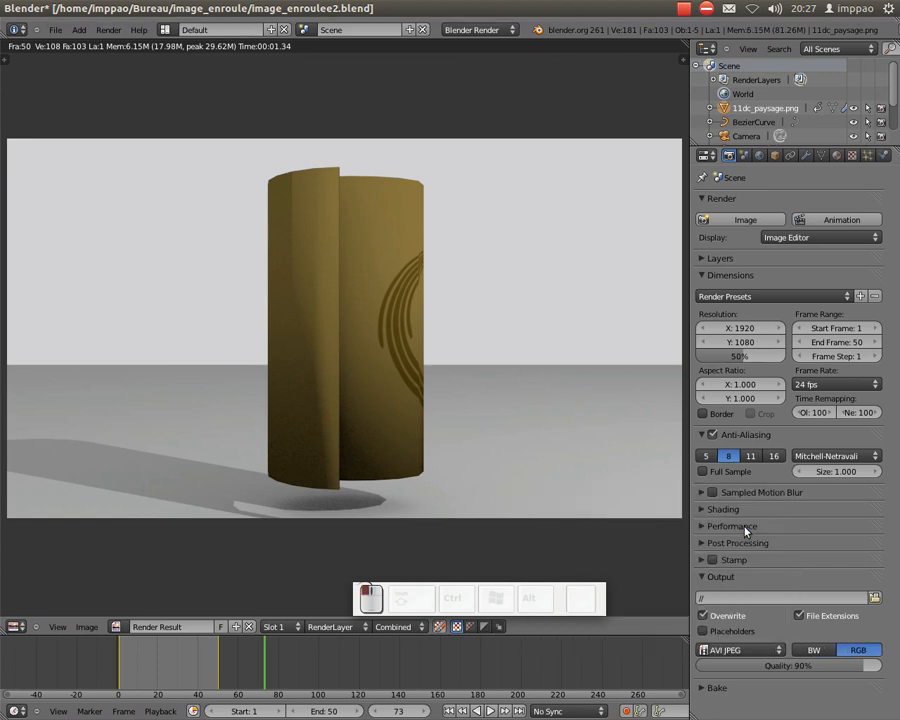
{"action": "left_click", "coordinate": [832, 220]}
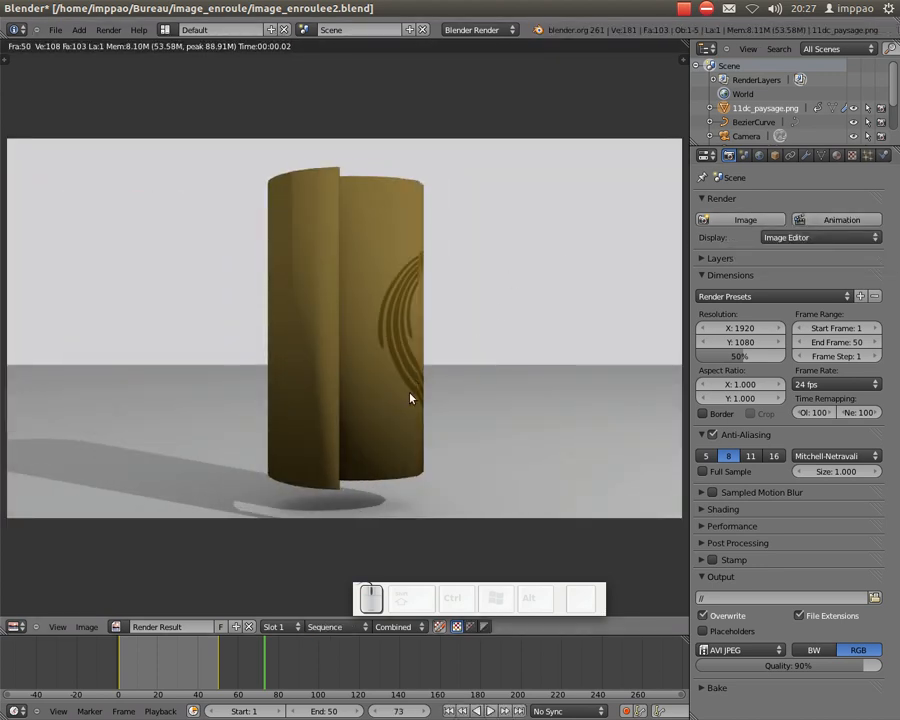
Switch to the file manager and open the image_enroule folder in Bureau.
{"action": "key", "text": "alt+Tab"}
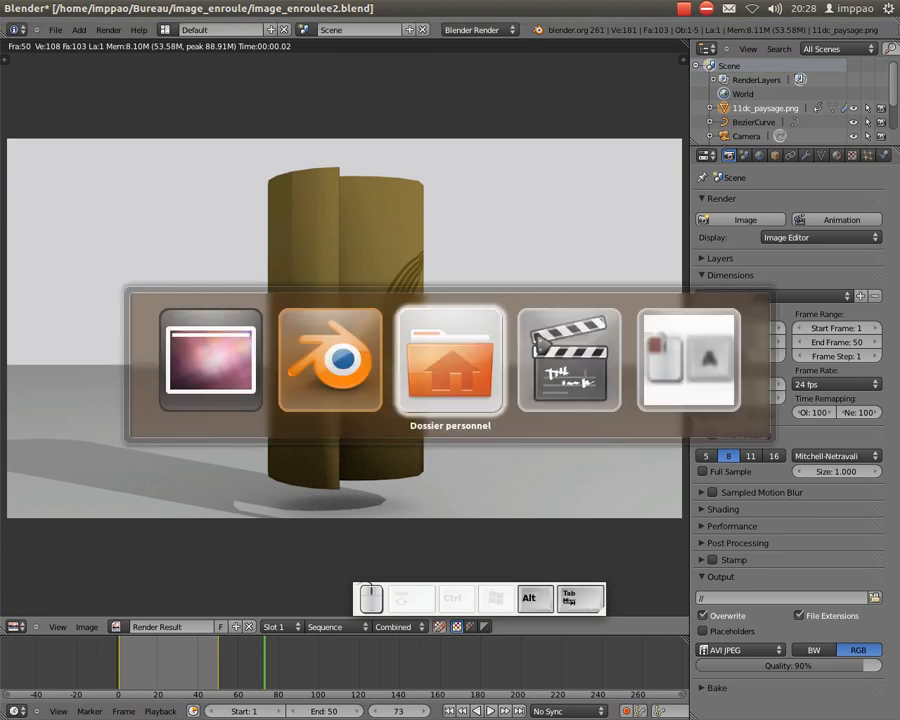
{"action": "key", "text": "alt+Tab"}
{"action": "key", "text": "alt+Tab"}
{"action": "key", "text": "alt+Tab"}
{"action": "key", "text": "alt+Tab"}
{"action": "key", "text": "alt+Tab"}
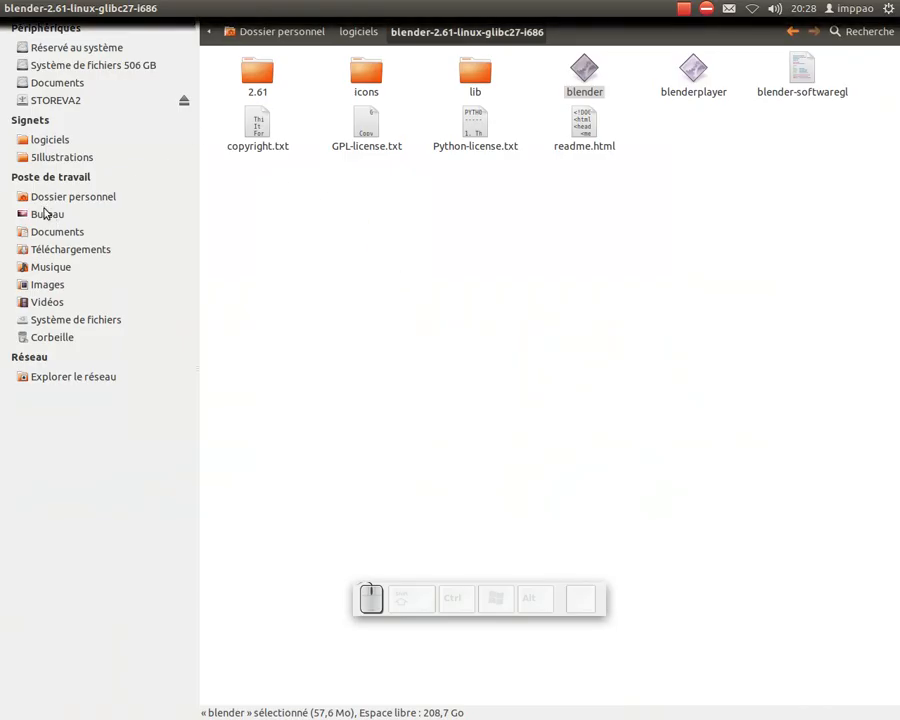
{"action": "left_click", "coordinate": [45, 213]}
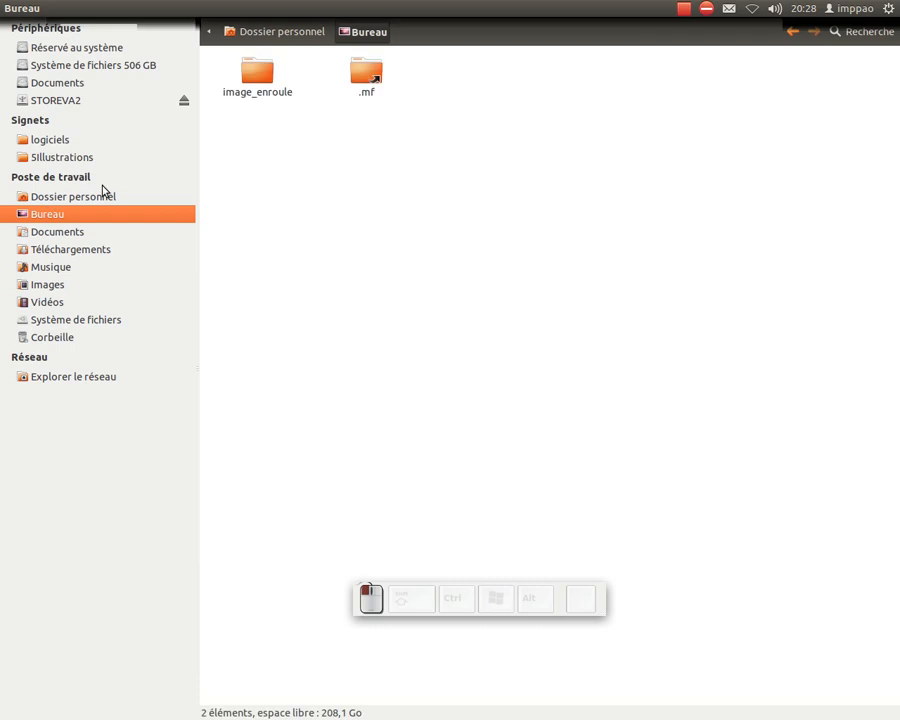
{"action": "double_click", "coordinate": [261, 88]}
Open the rendered movie 0001-0050.avi in VLC and play it to check the rolling animation.
{"action": "left_click", "coordinate": [374, 72]}
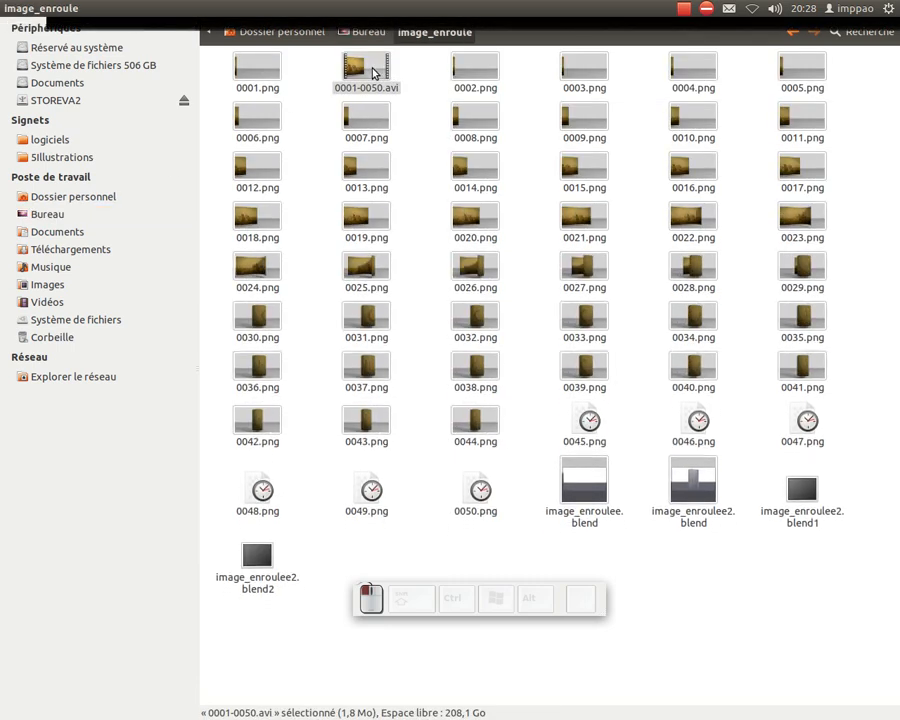
{"action": "left_click", "coordinate": [269, 72]}
{"action": "double_click", "coordinate": [356, 68]}
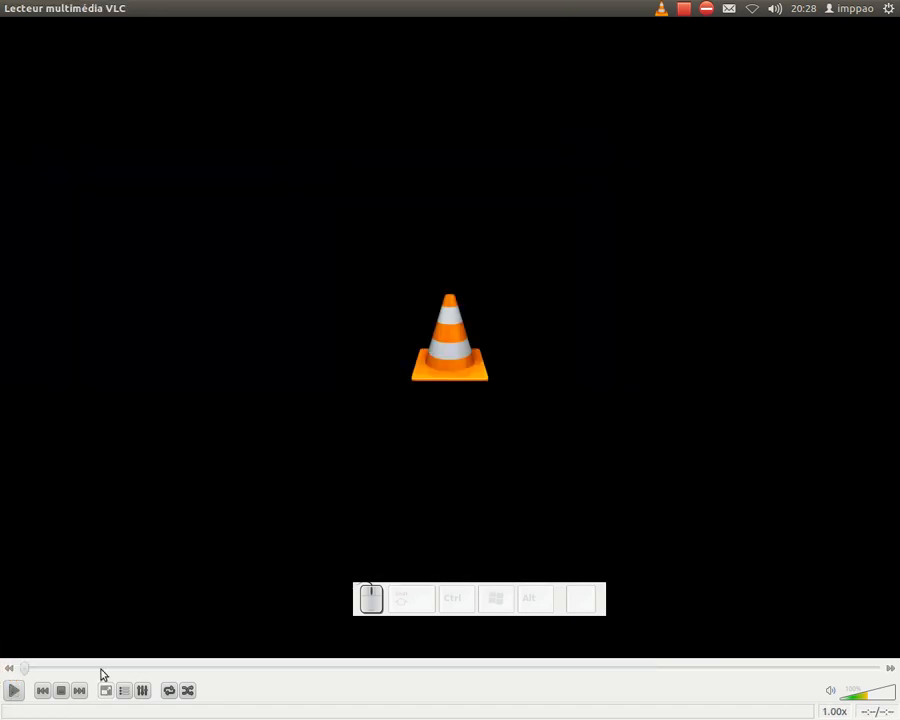
{"action": "left_click", "coordinate": [14, 691]}
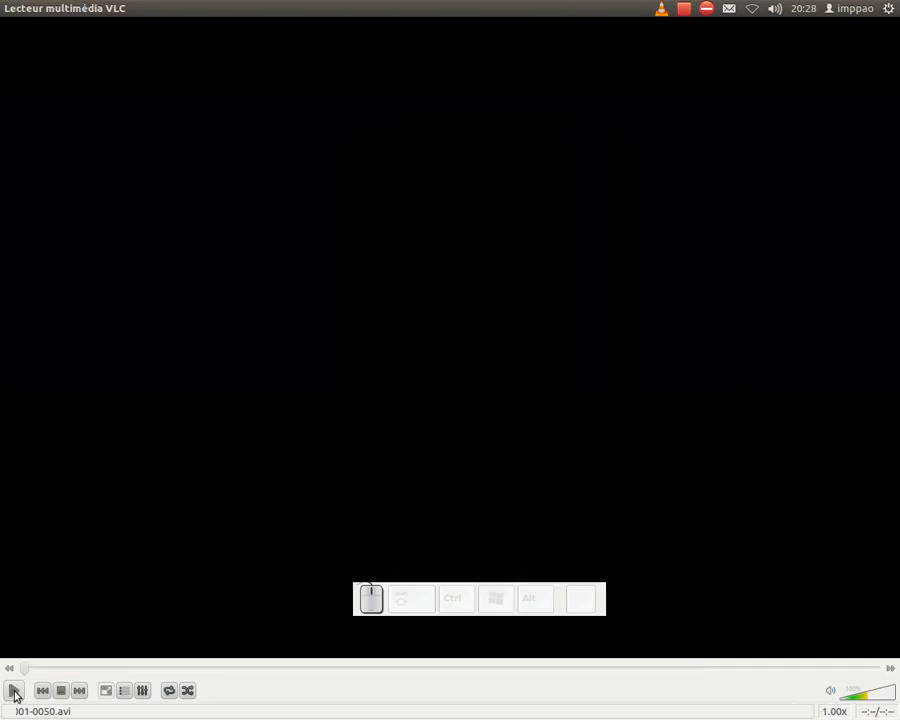
{"action": "left_click", "coordinate": [14, 691]}
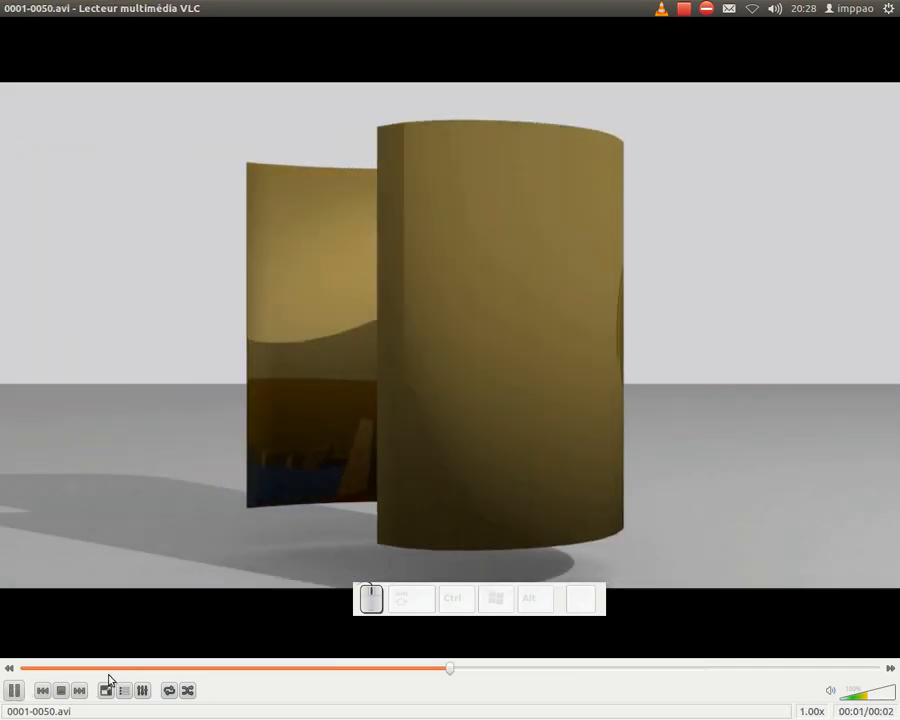